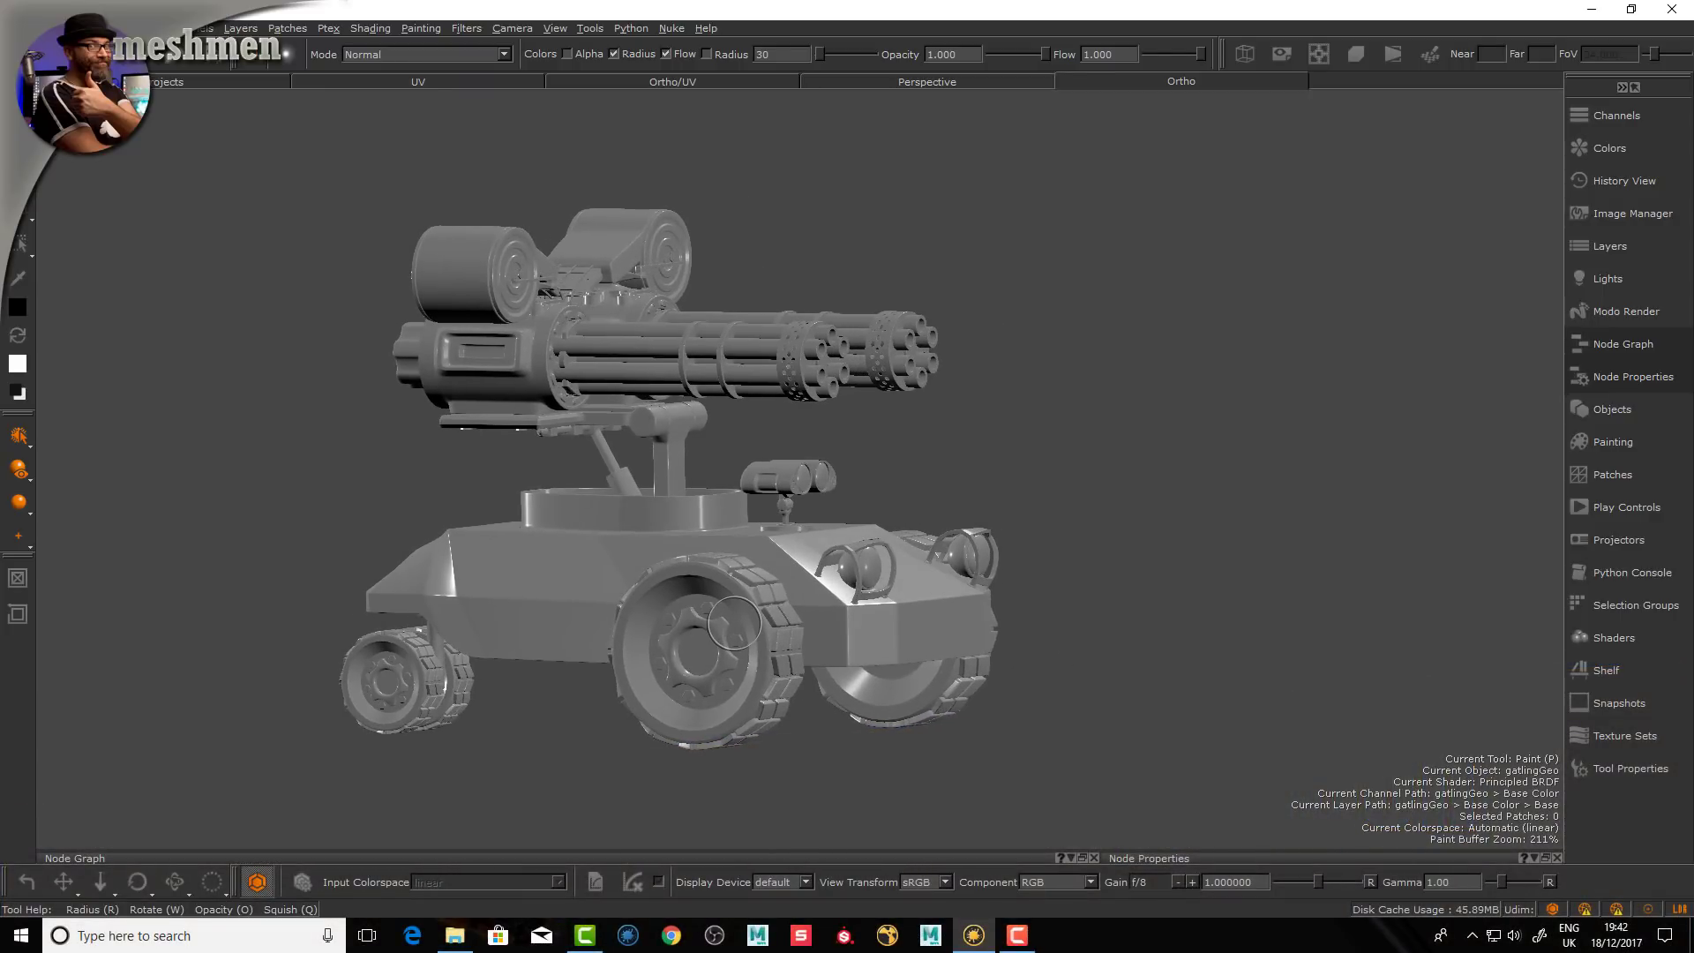
alt+middle_drag(734, 623, 787, 612)
alt+drag(787, 612, 796, 610)
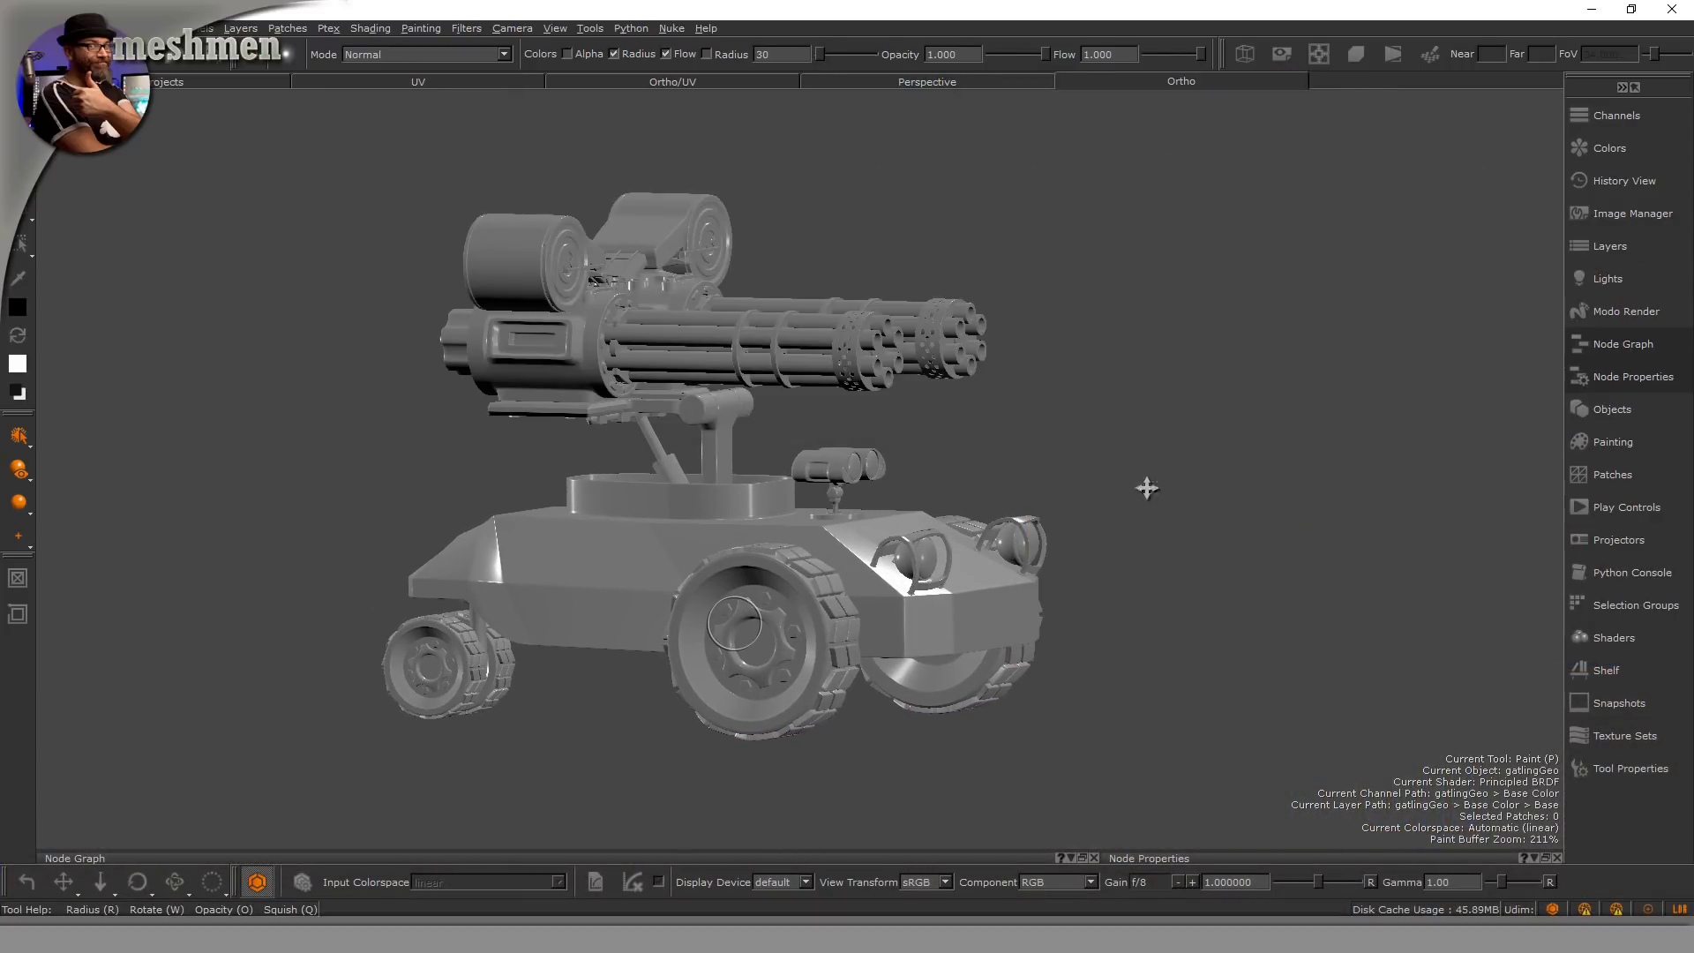
middle_drag(1141, 485, 1112, 538)
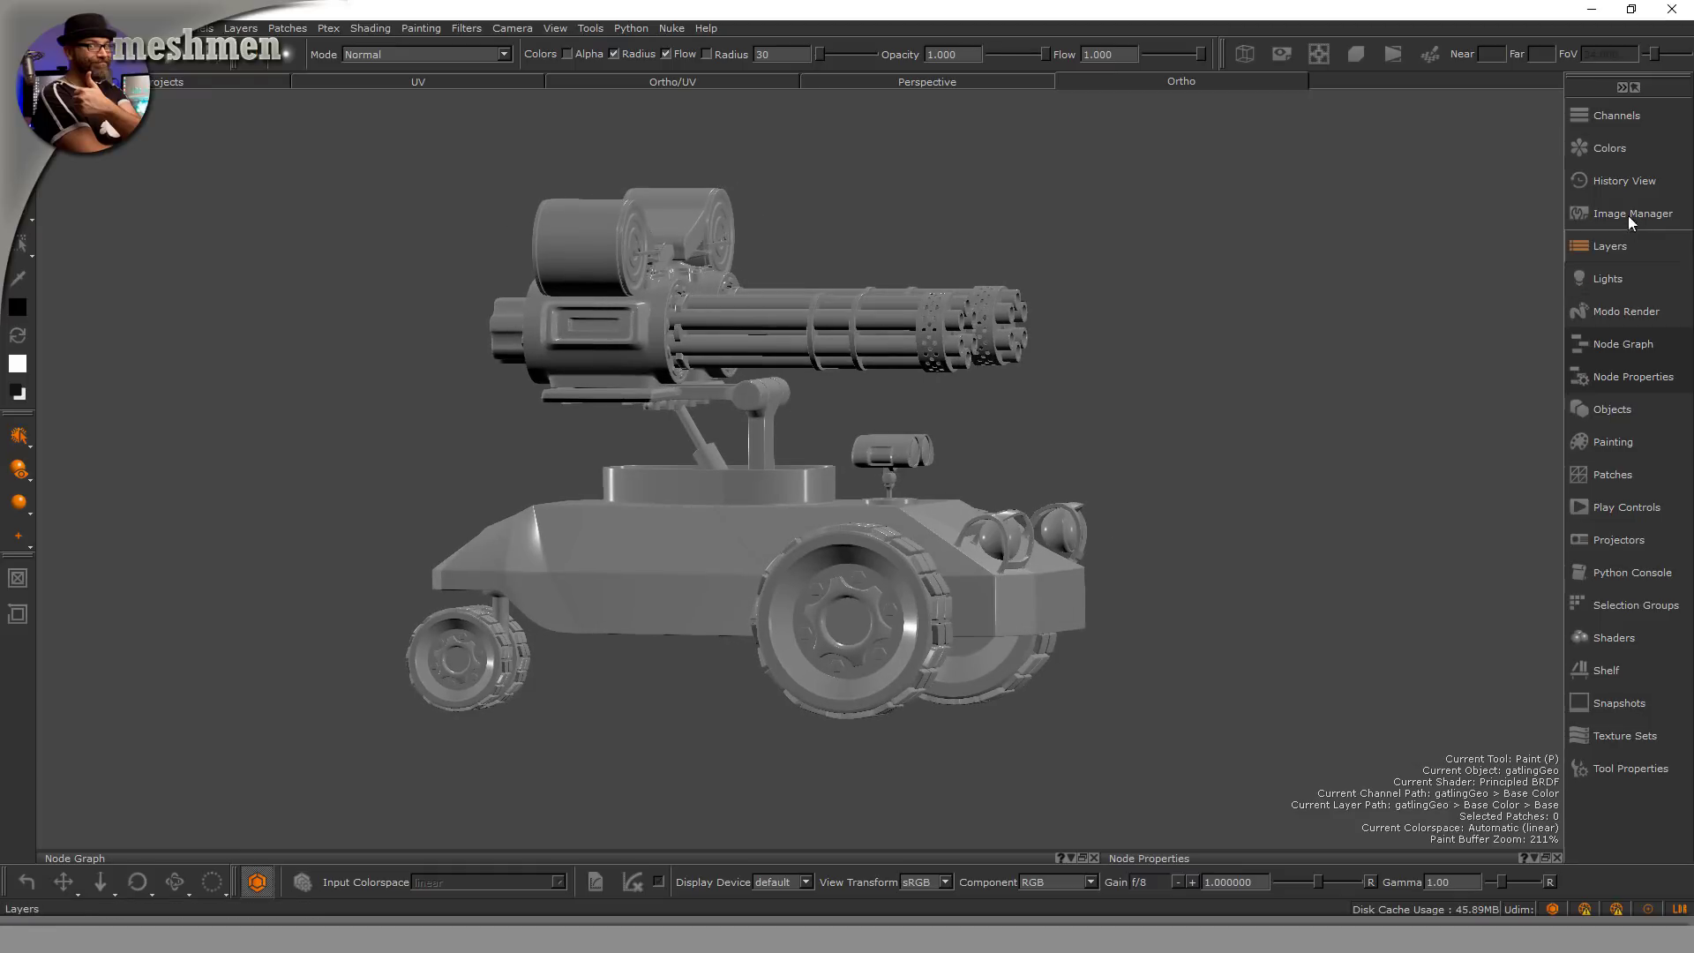
click(1614, 130)
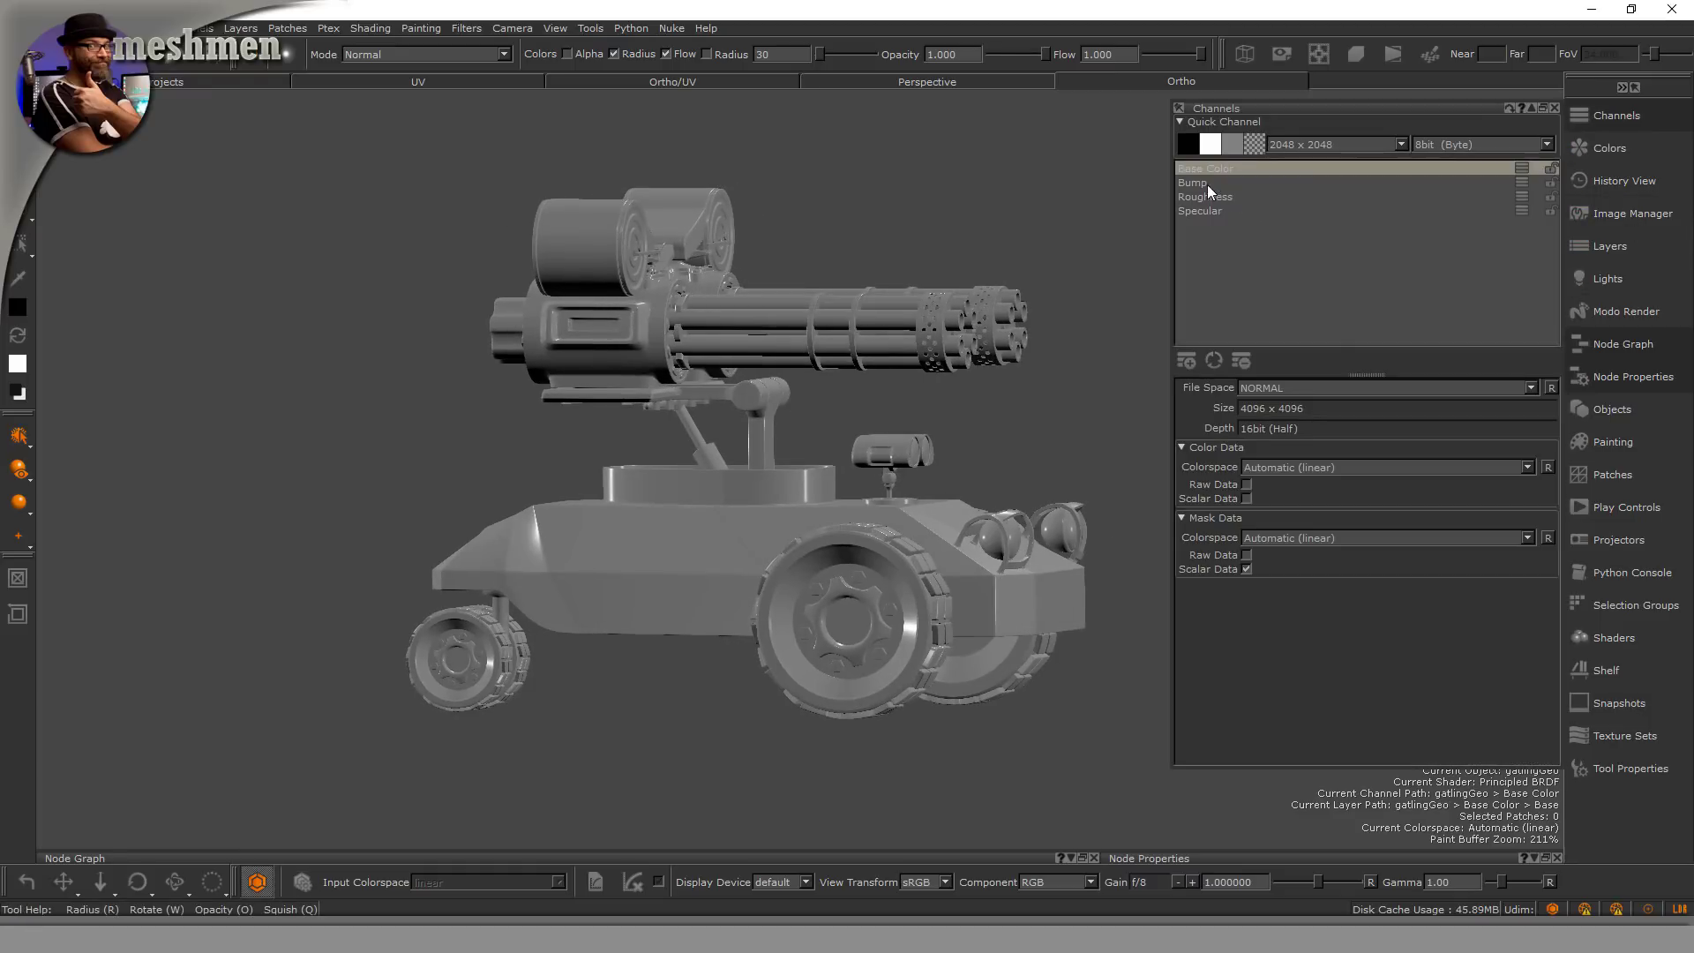
click(1553, 107)
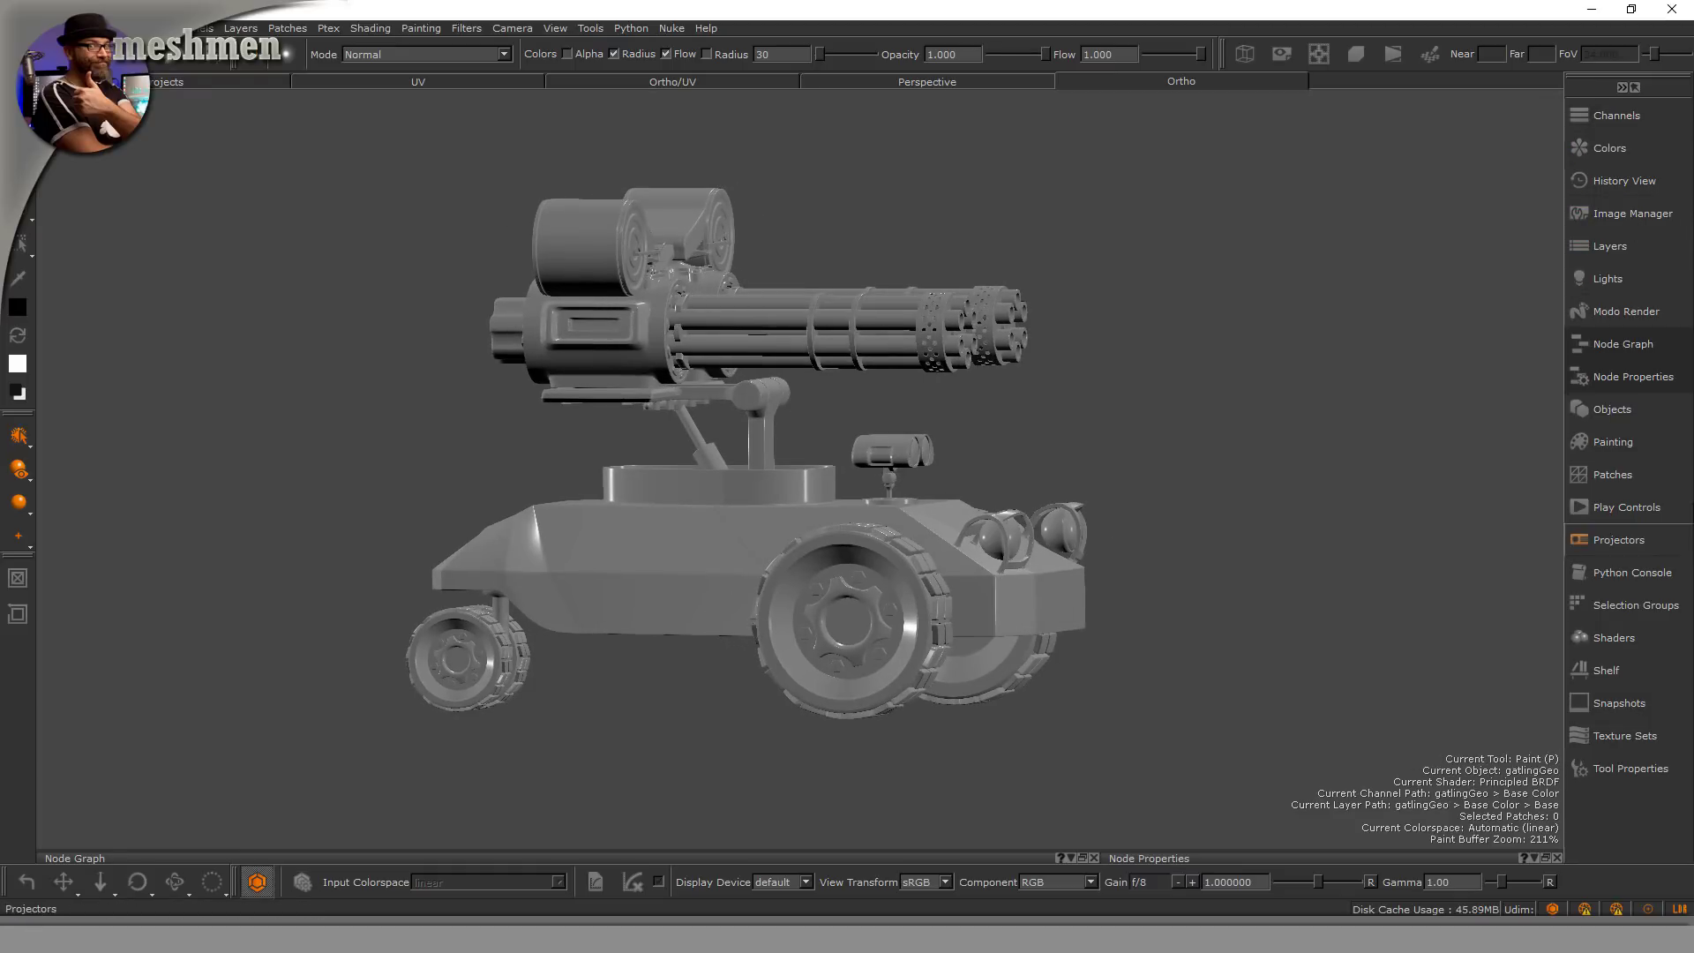
Step: In the Node Graph, set up a new paint node with size 2048 x 2048 and 16bit (Half) depth
click(1618, 344)
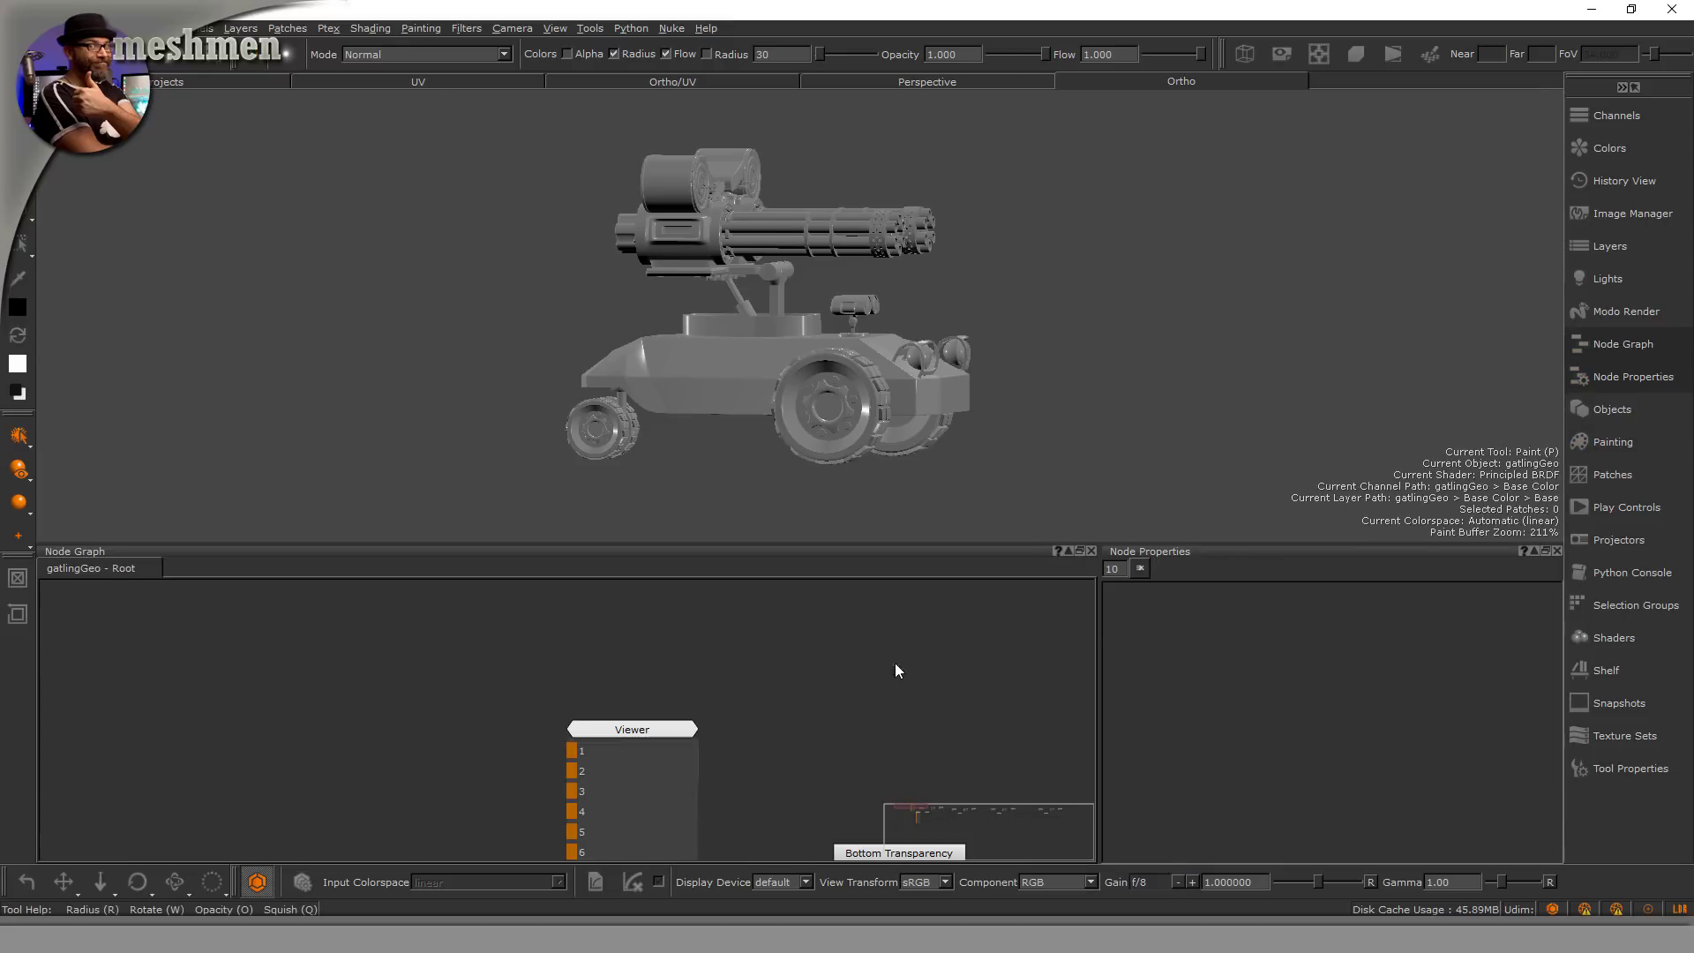
mouse_move(870, 669)
alt+right_down()
mouse_move(858, 594)
mouse_move(838, 666)
alt+right_up()
alt+middle_drag(838, 666, 621, 695)
alt+right_drag(618, 690, 712, 652)
alt+middle_drag(663, 677, 665, 687)
key(p)
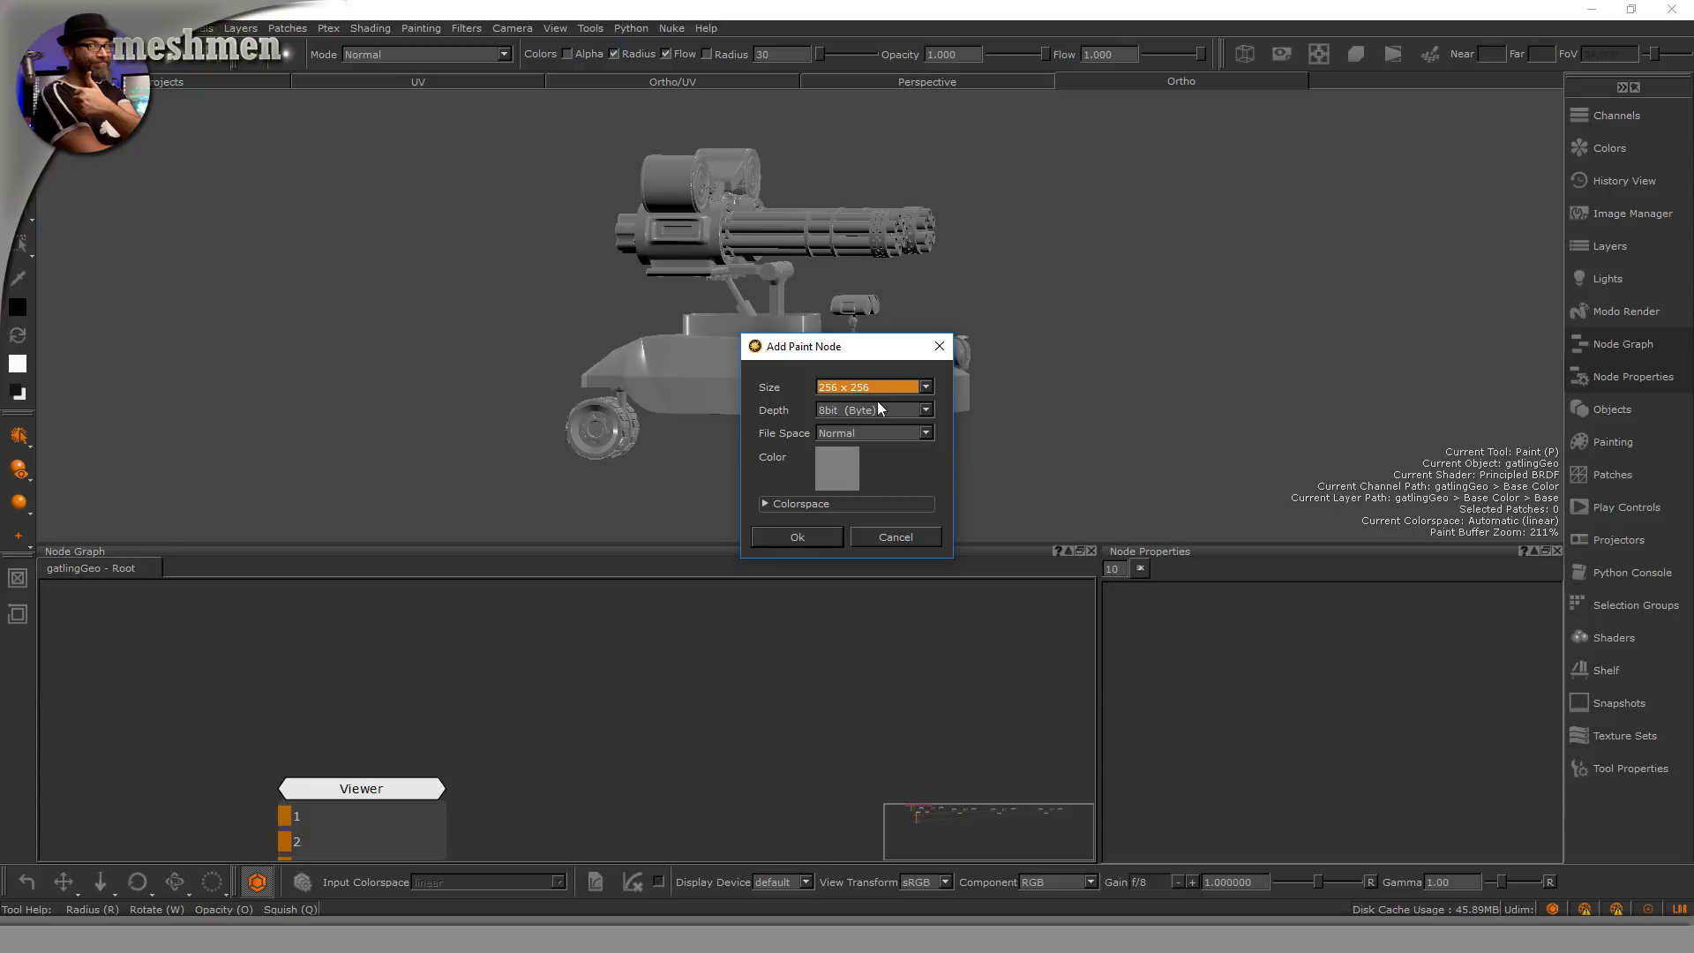
click(848, 389)
click(848, 437)
click(847, 412)
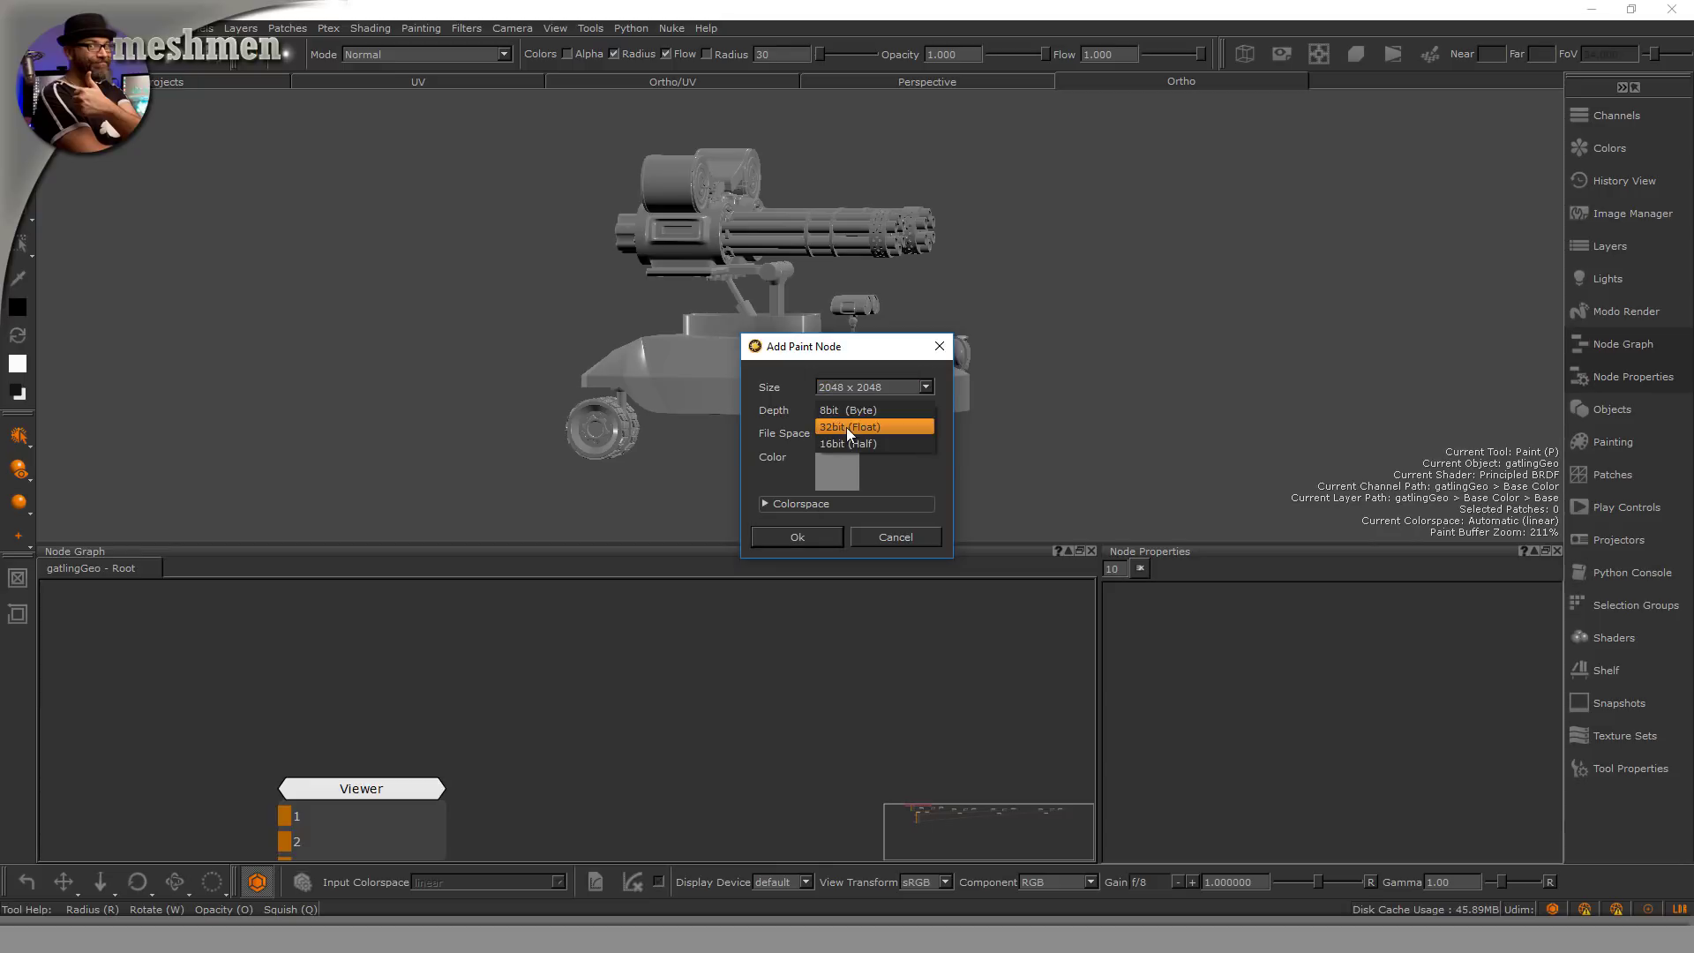
click(849, 443)
Step: Make the new paint node's fill colour black, create it and connect it to viewer input 1
click(836, 472)
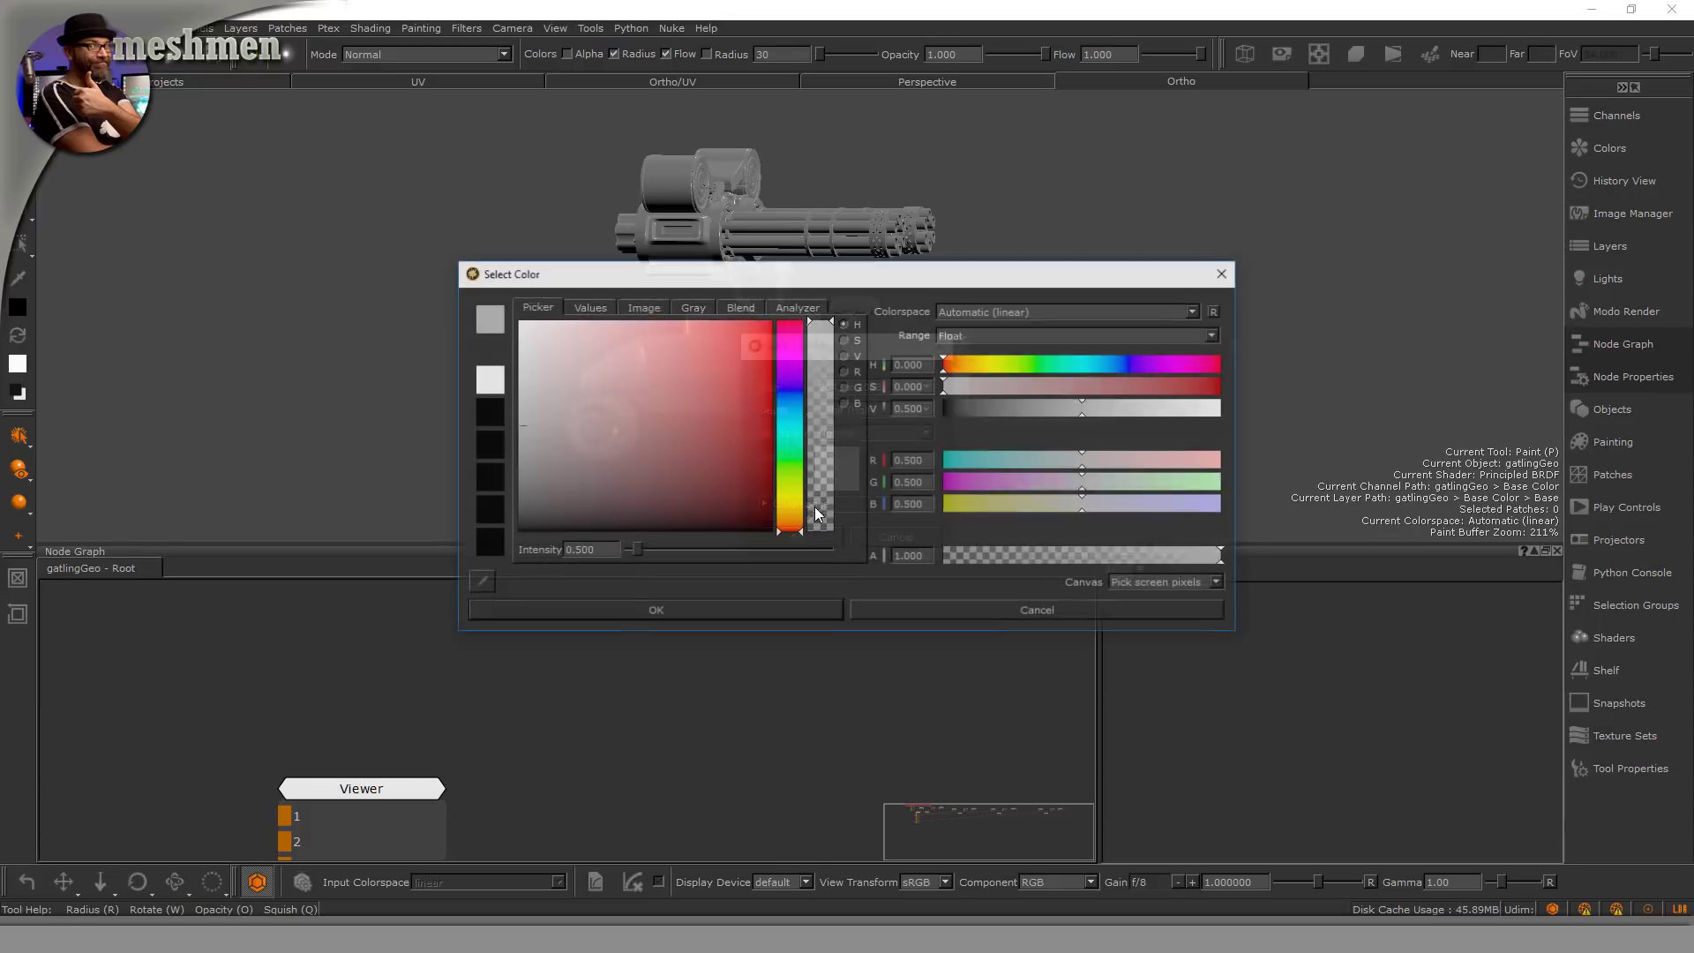
drag(653, 407, 483, 542)
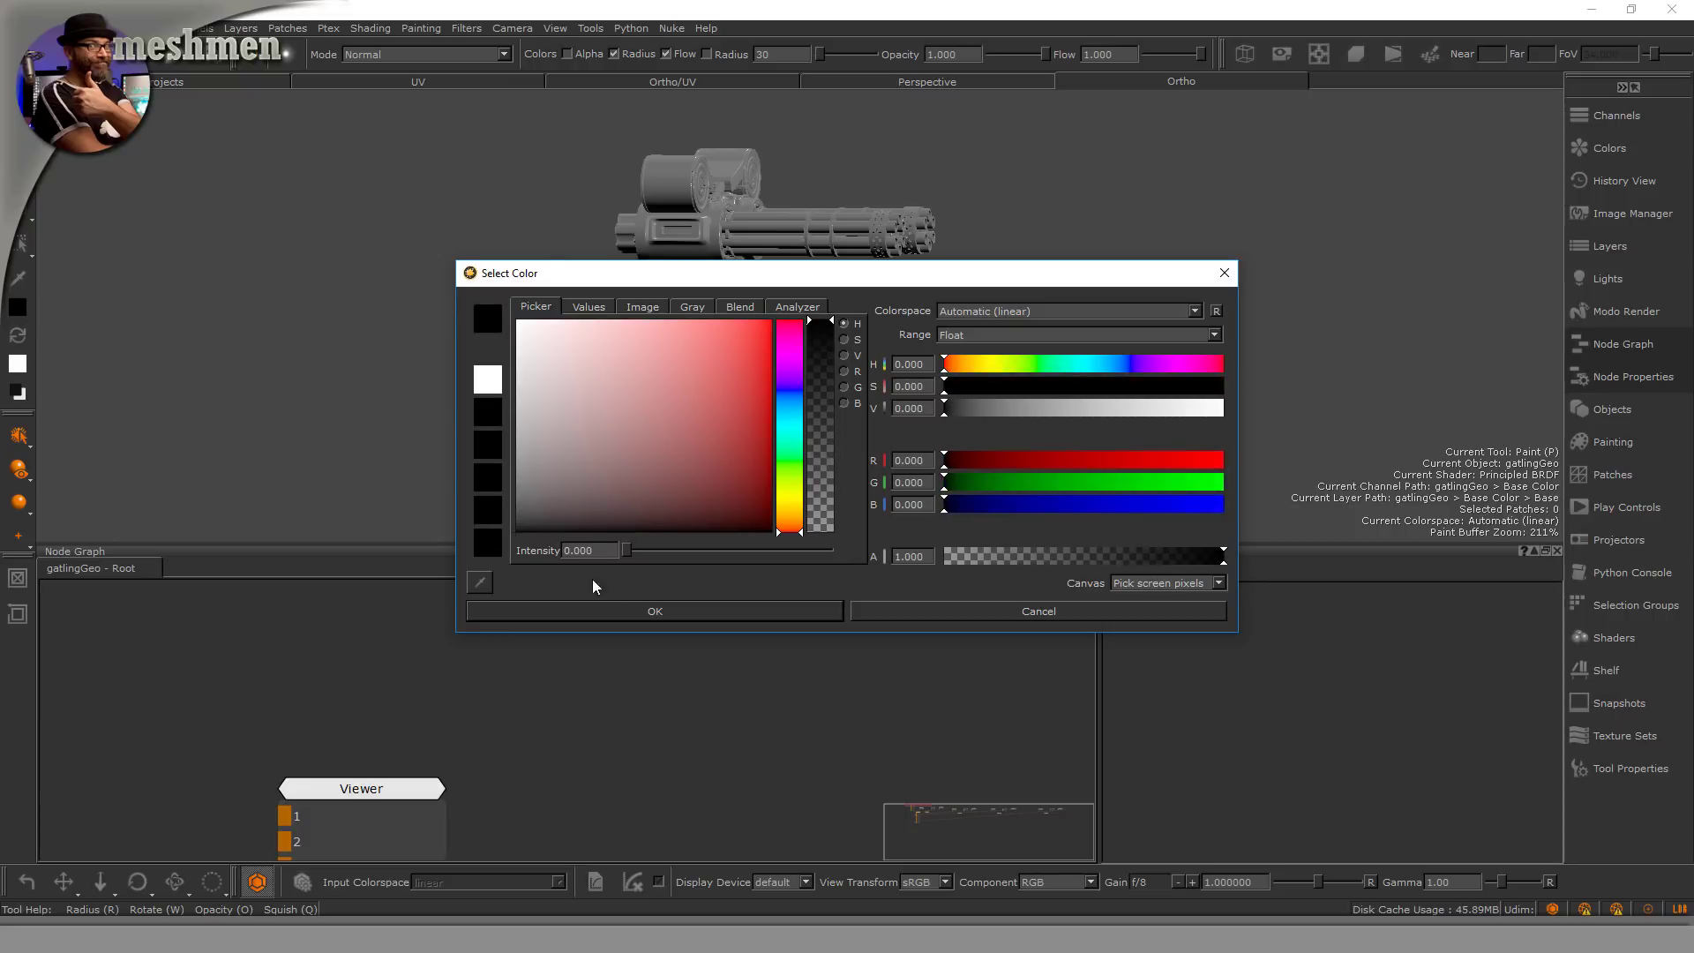
click(654, 610)
drag(737, 685, 722, 680)
key(1)
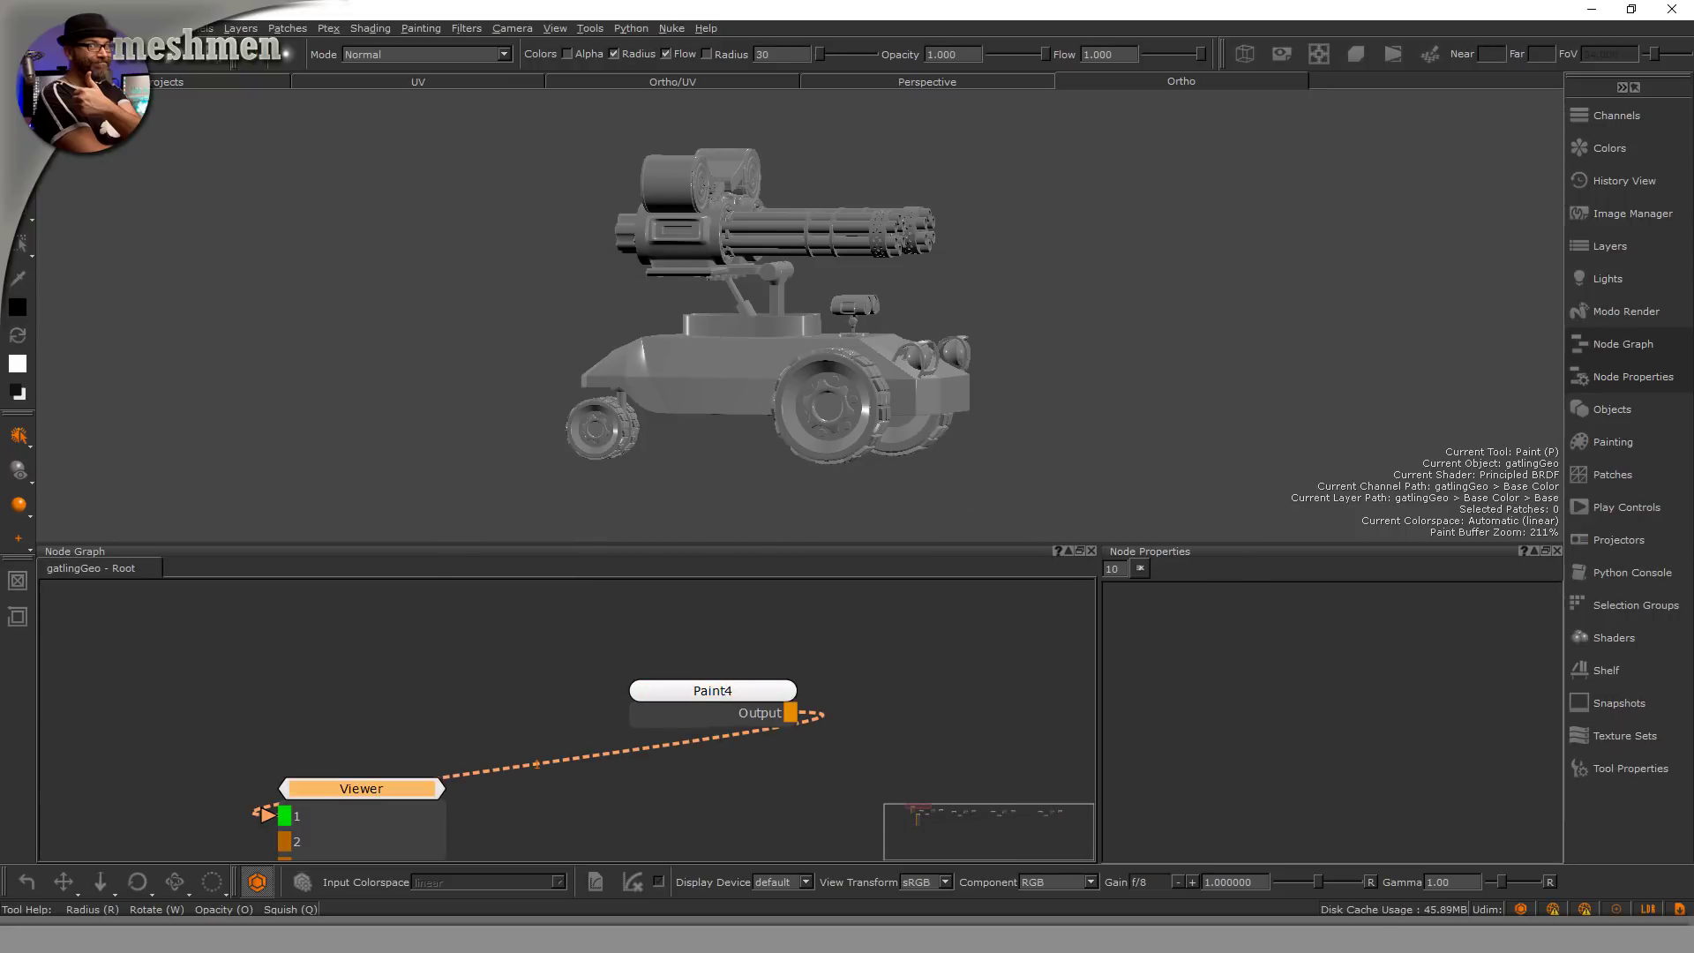
Step: Paint a soft white area over the rear of the vehicle's body with the SUPERa... brush from the Basic Brushes
mouse_move(692, 441)
mouse_down()
mouse_move(902, 432)
mouse_move(724, 393)
mouse_move(1002, 415)
mouse_up()
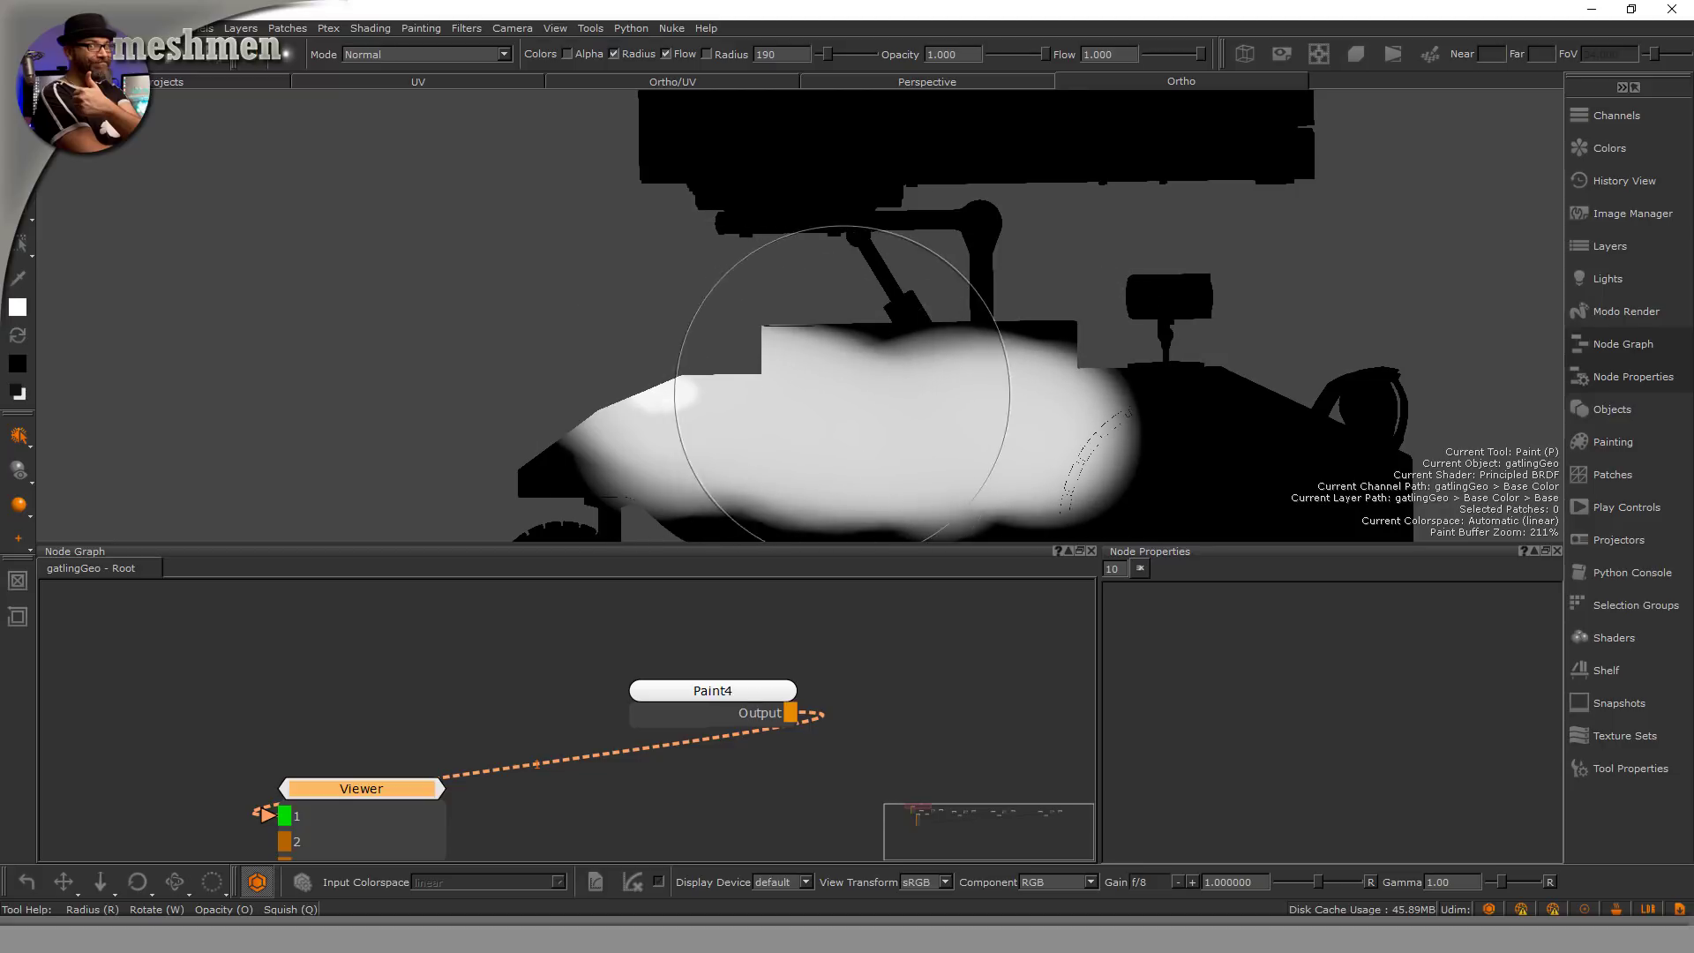
key(space)
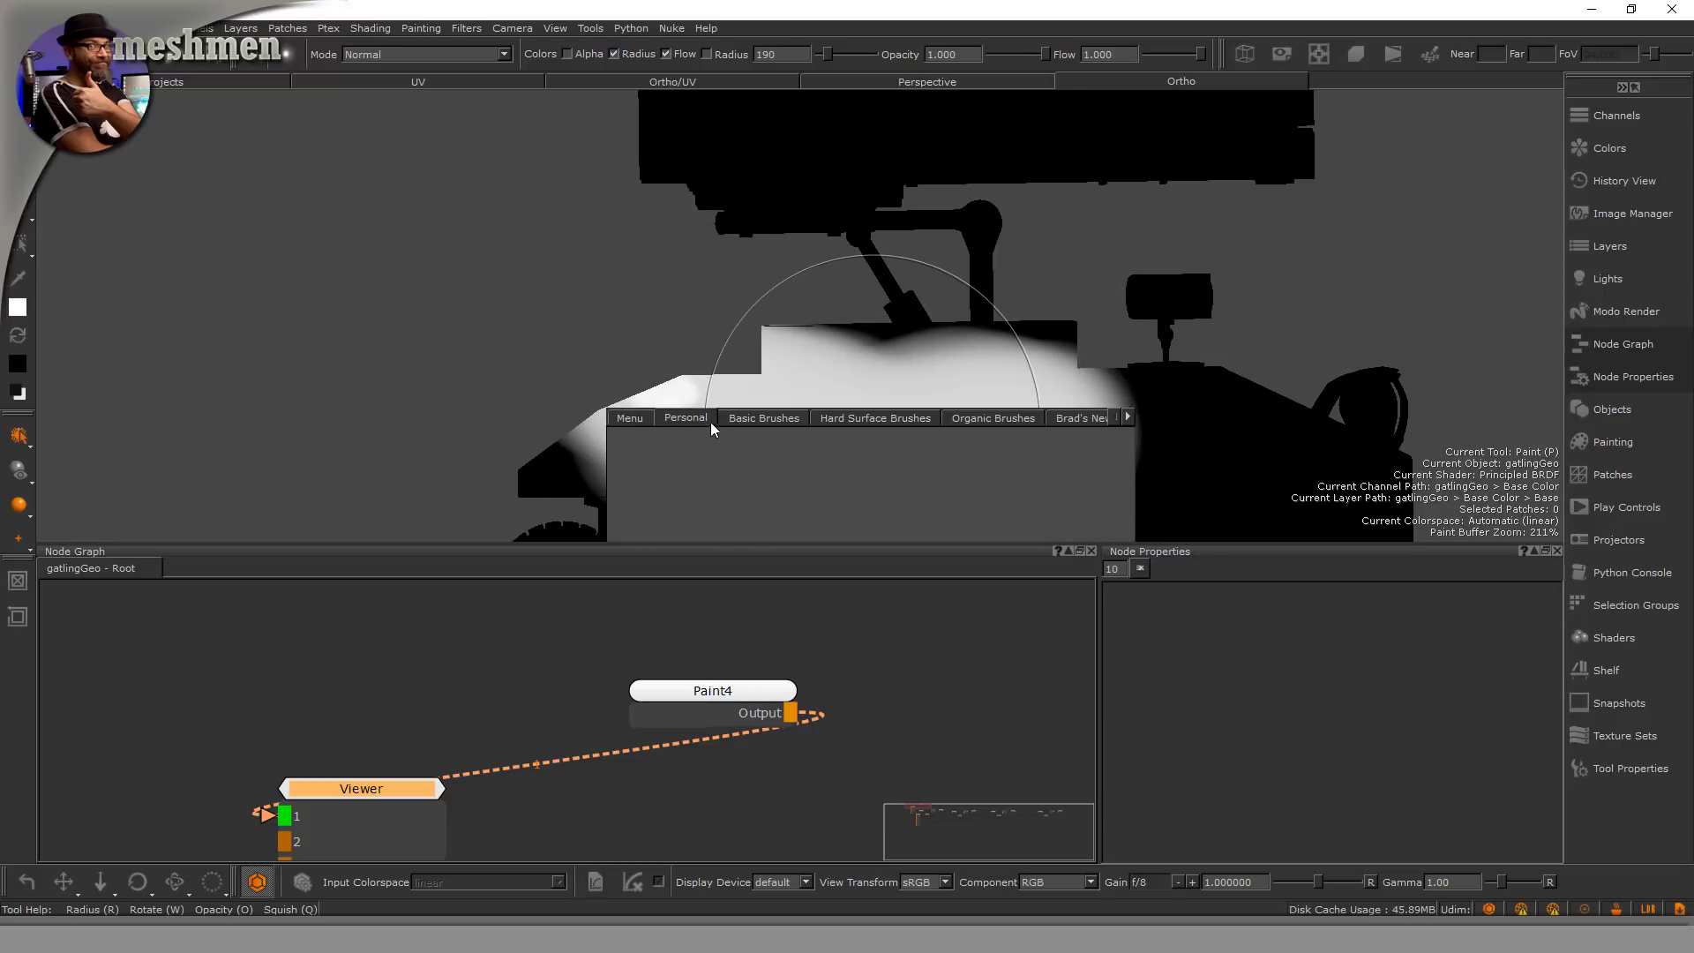
click(767, 419)
key(space)
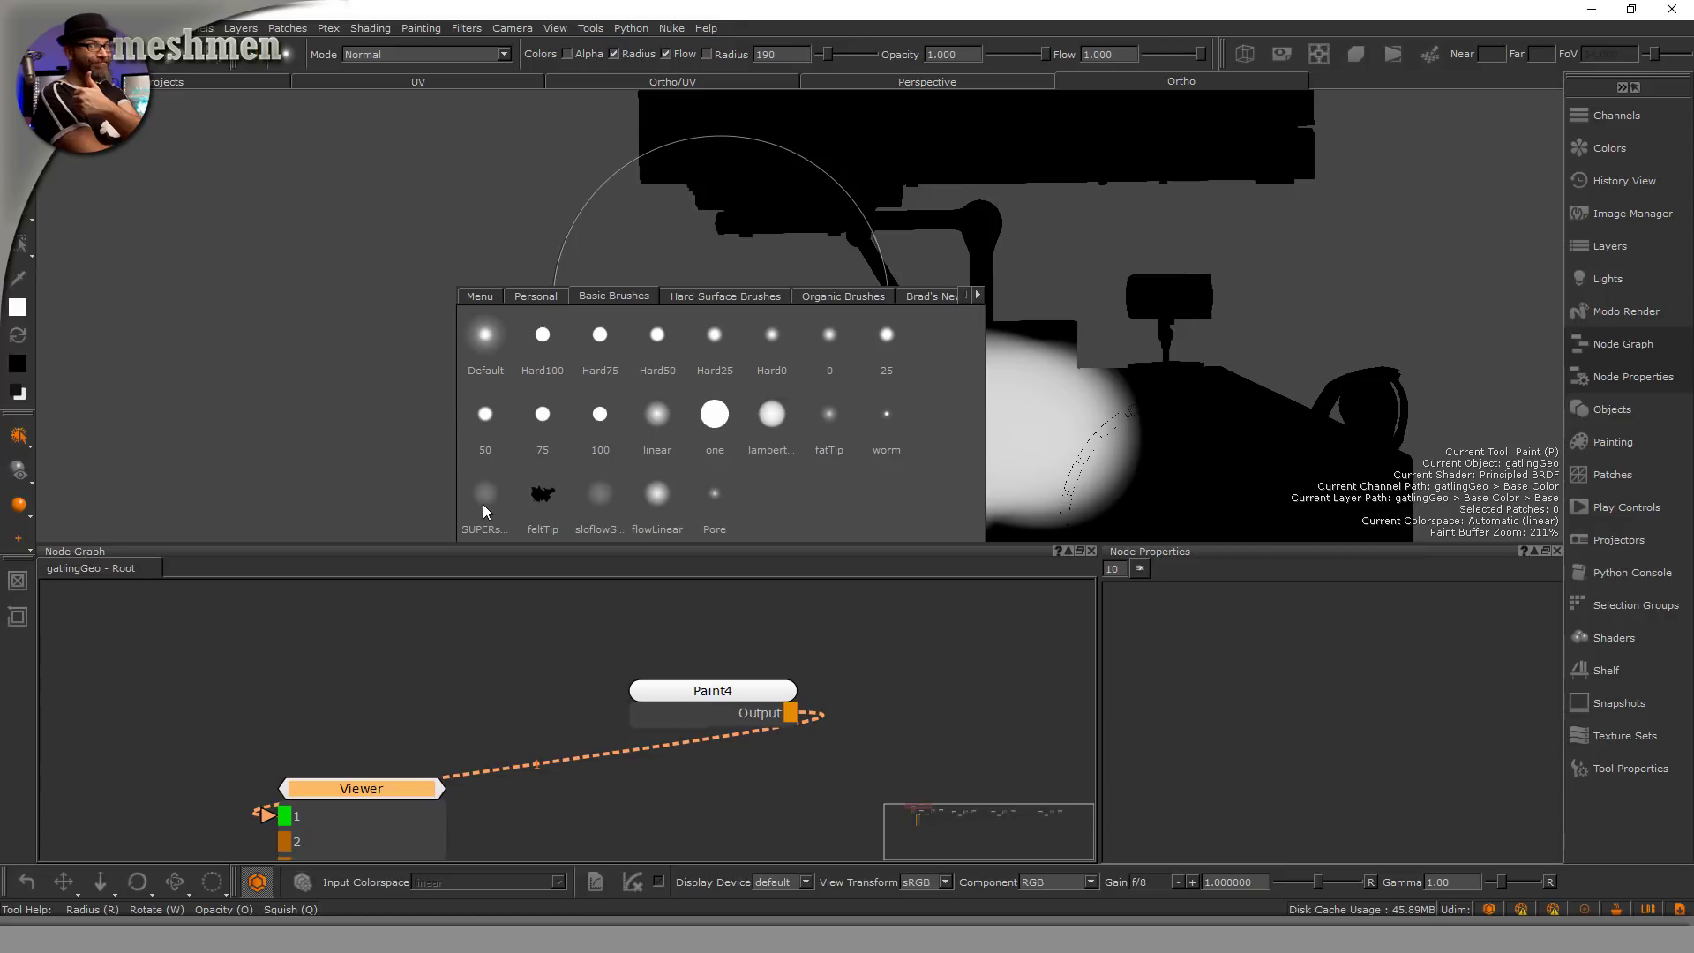
key(space)
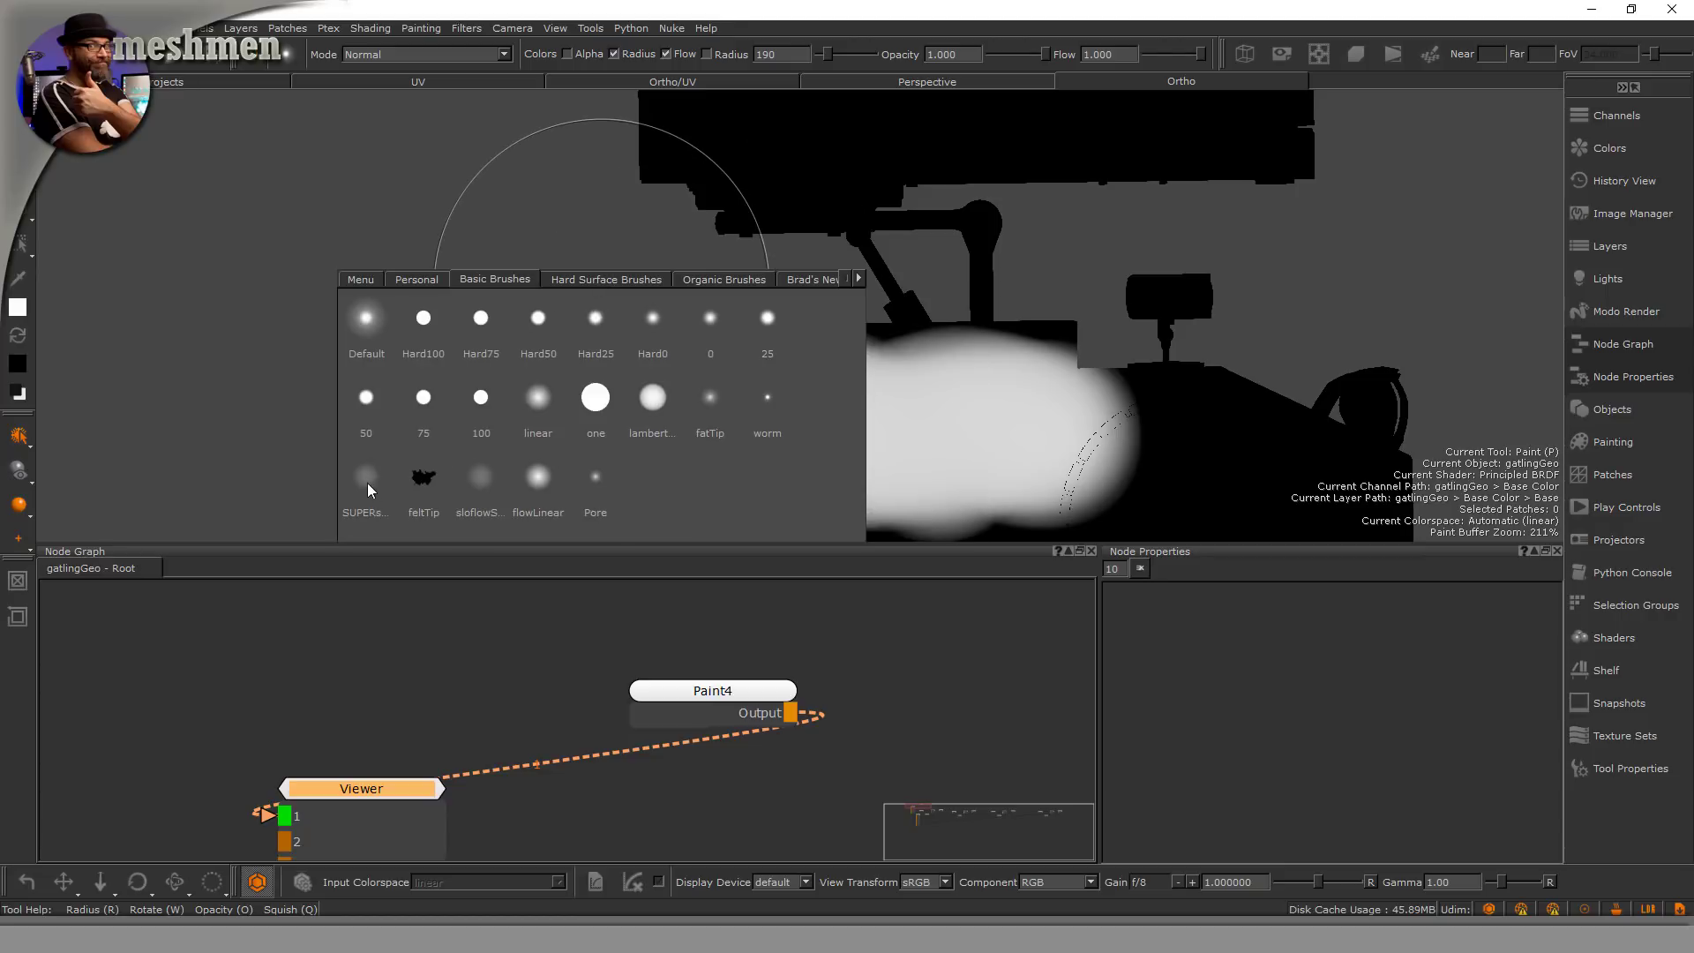
click(366, 479)
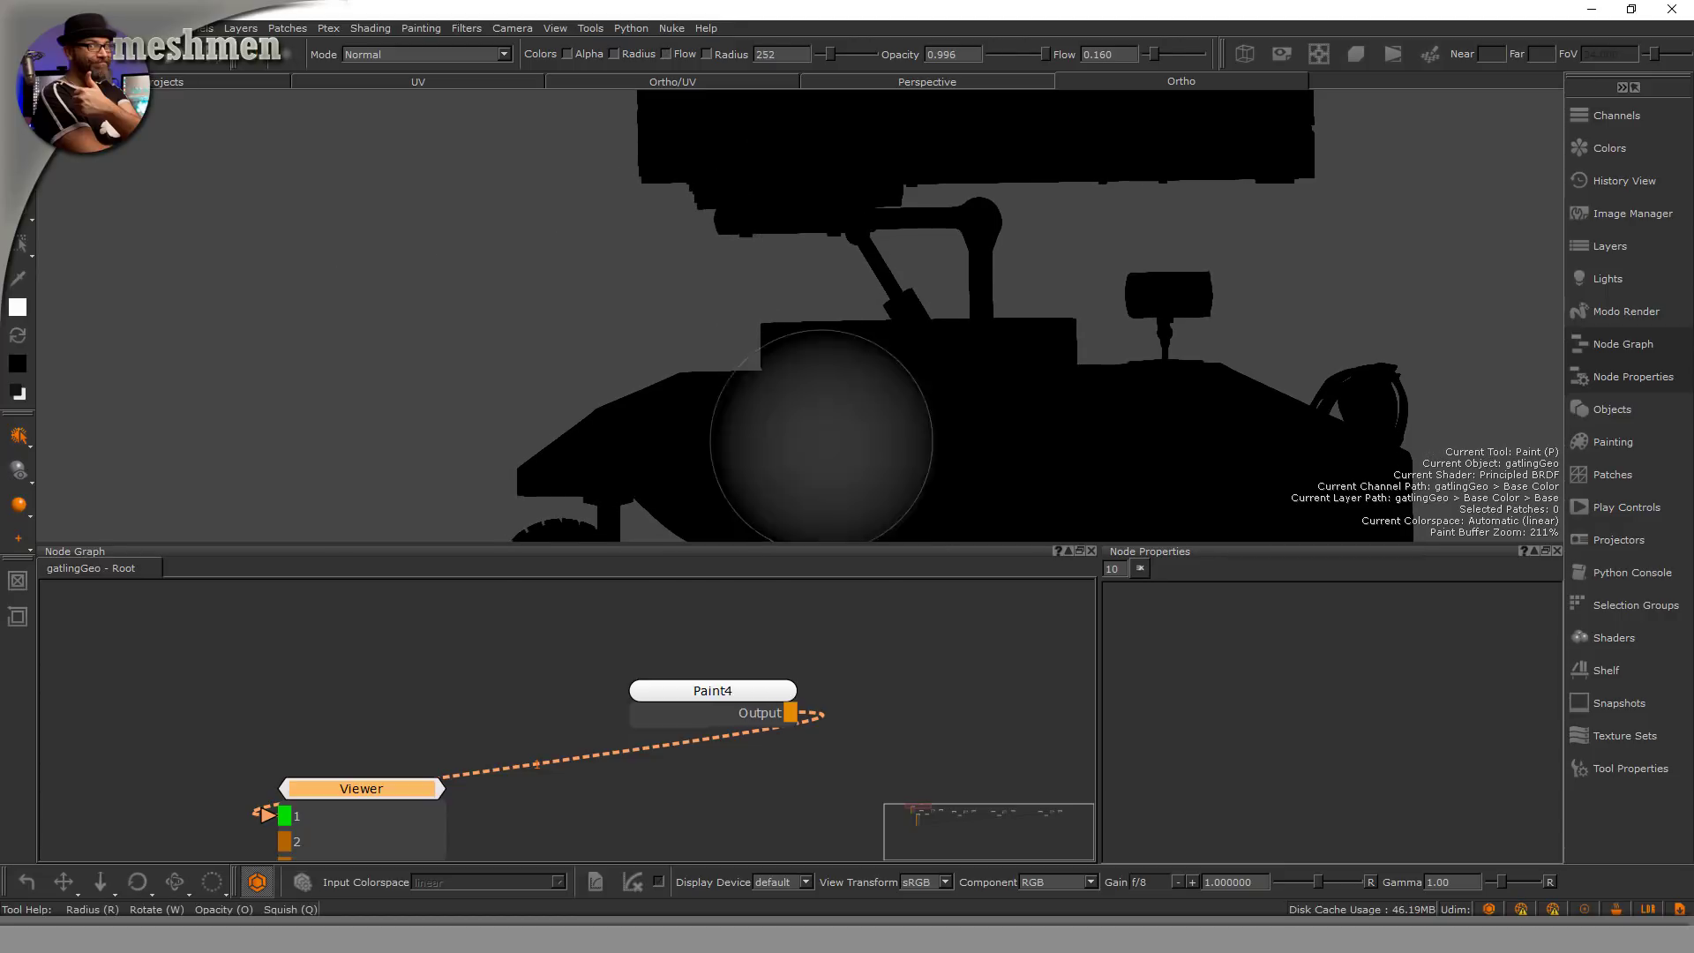
mouse_move(799, 432)
mouse_down()
mouse_move(673, 378)
mouse_move(596, 386)
mouse_move(653, 384)
mouse_move(618, 371)
mouse_move(675, 386)
mouse_move(689, 410)
mouse_up()
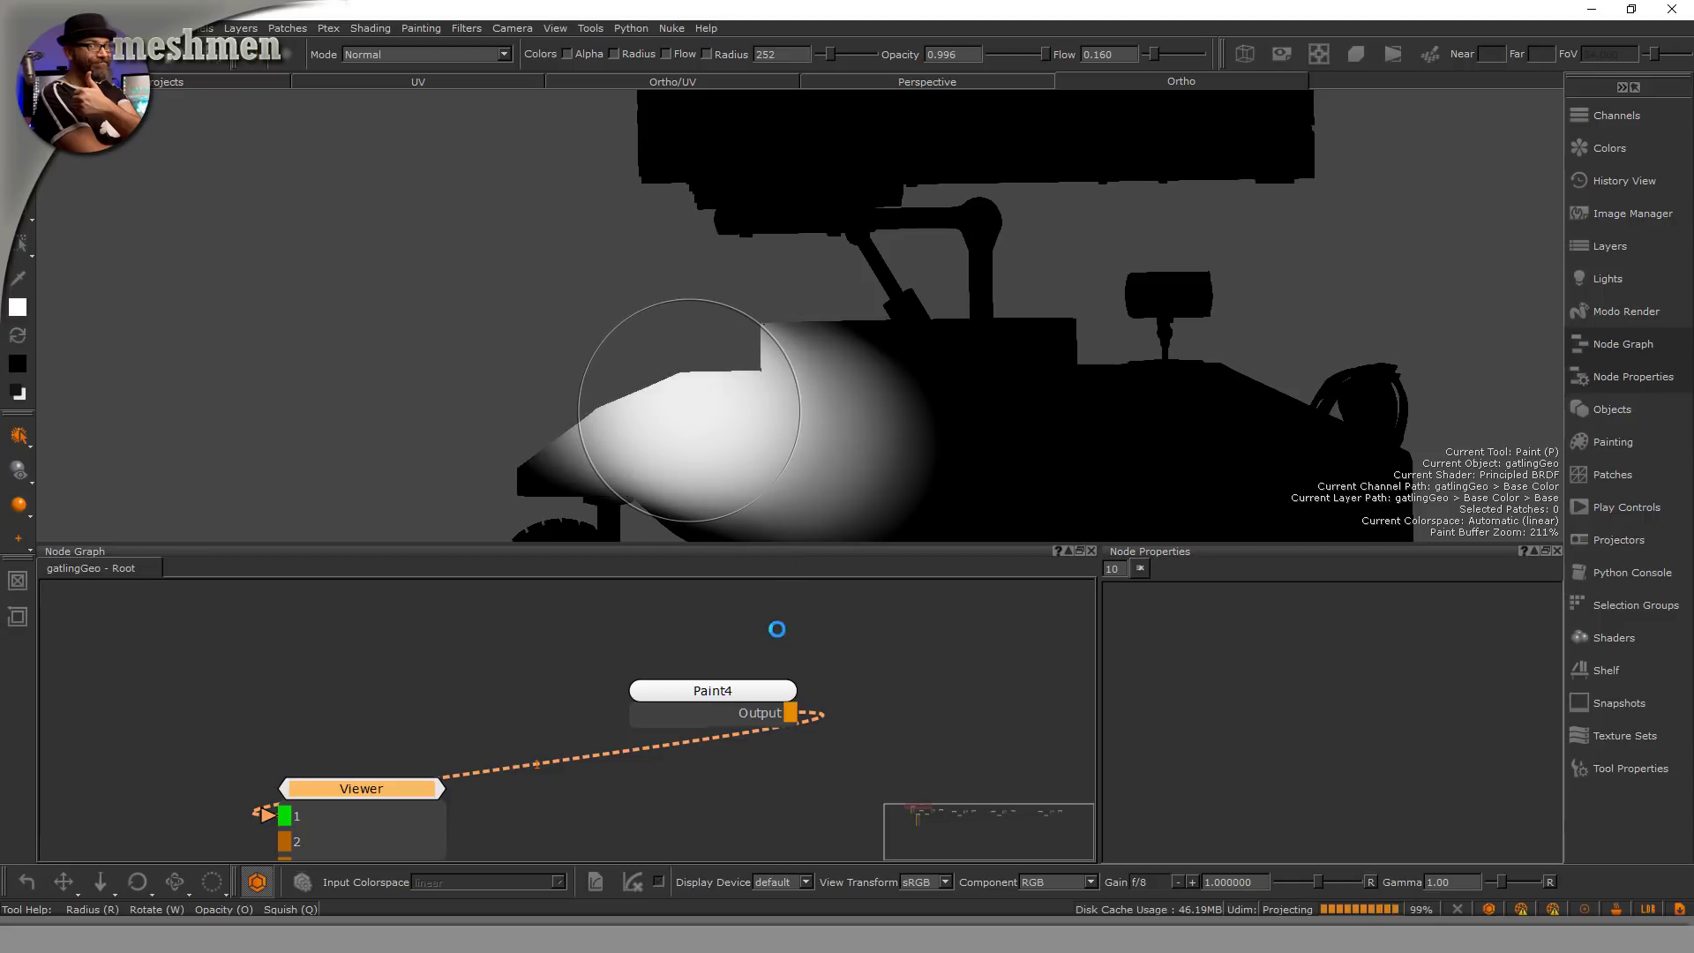
Step: Add a Merge node with Paint4 feeding its Base input, and arrange both nodes beside the Viewer
drag(741, 699, 690, 671)
key(m)
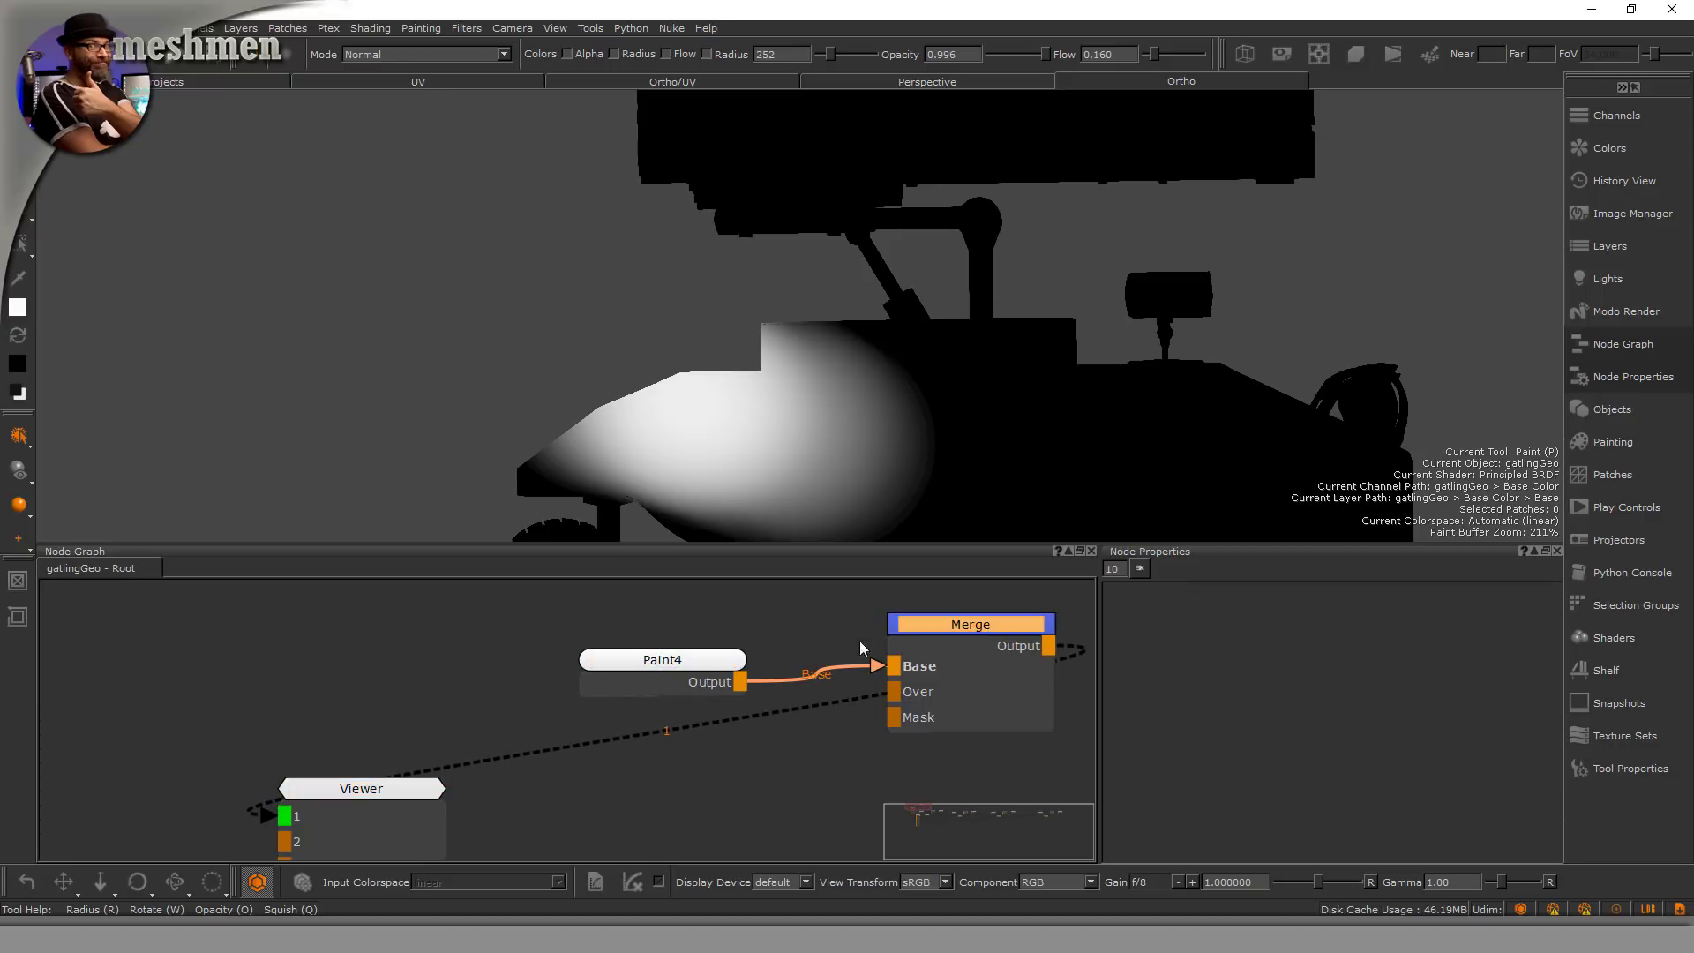
drag(956, 633, 948, 640)
middle_drag(813, 801, 695, 760)
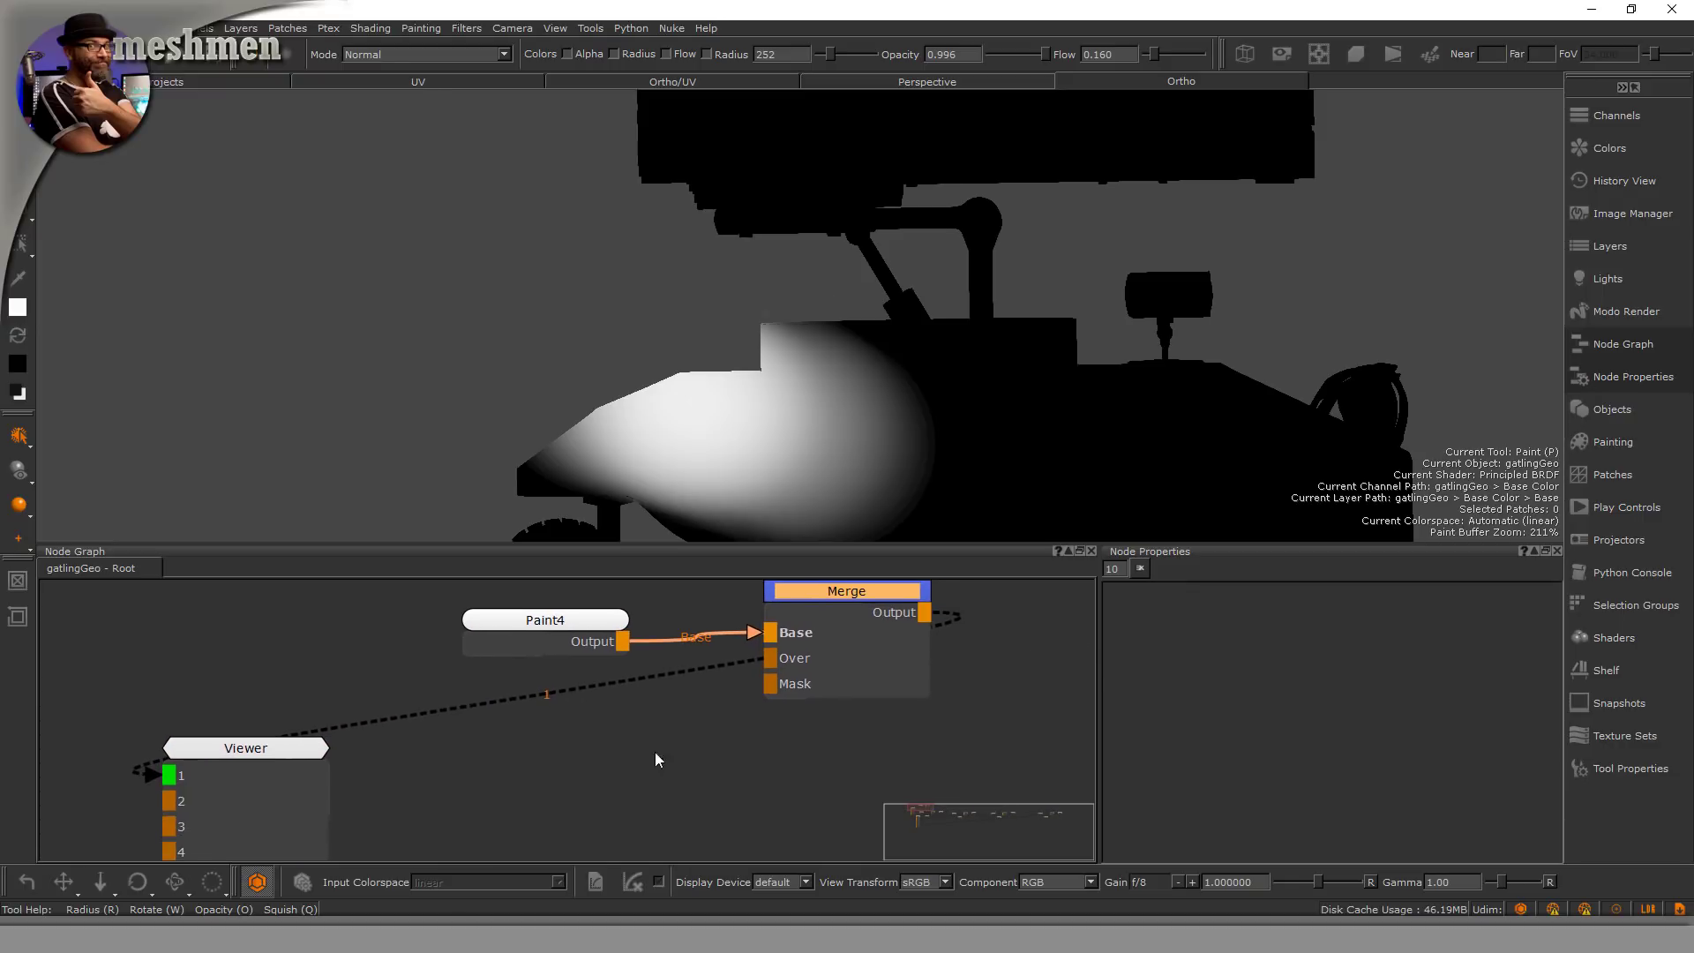
click(729, 751)
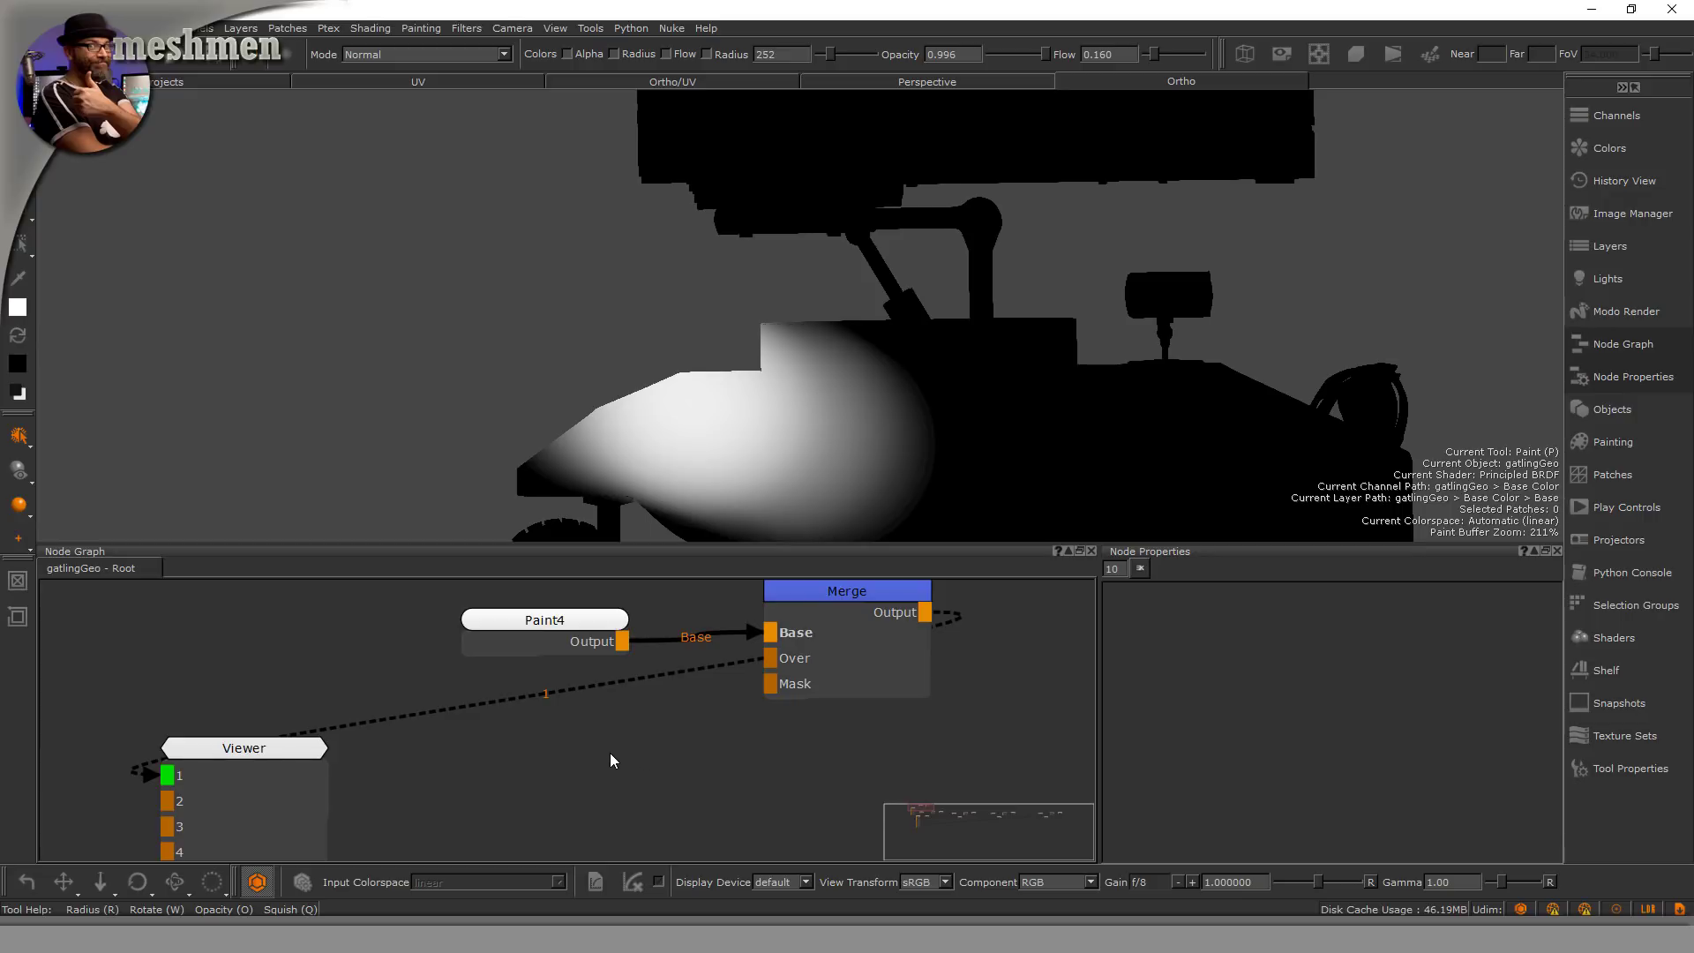
Step: Load the brown porous rd5oqpp Megascans texture set and enlarge the Image Manager's thumbnail area to show its maps
click(1625, 736)
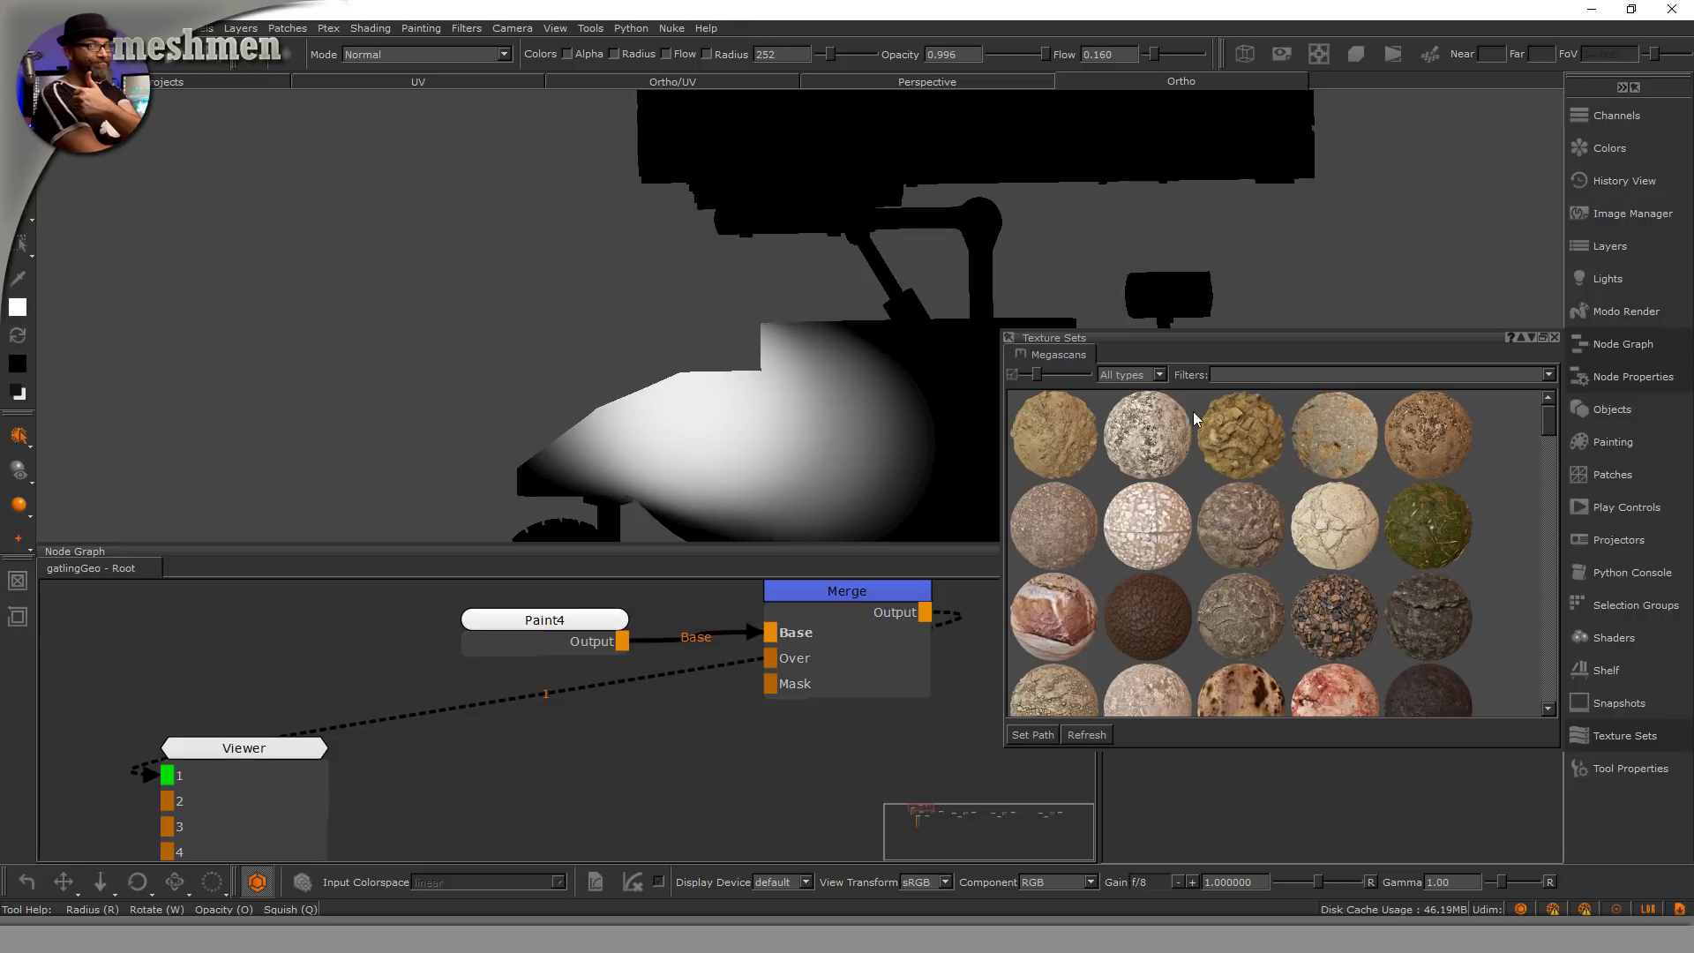
scroll(1151, 542, down, 5)
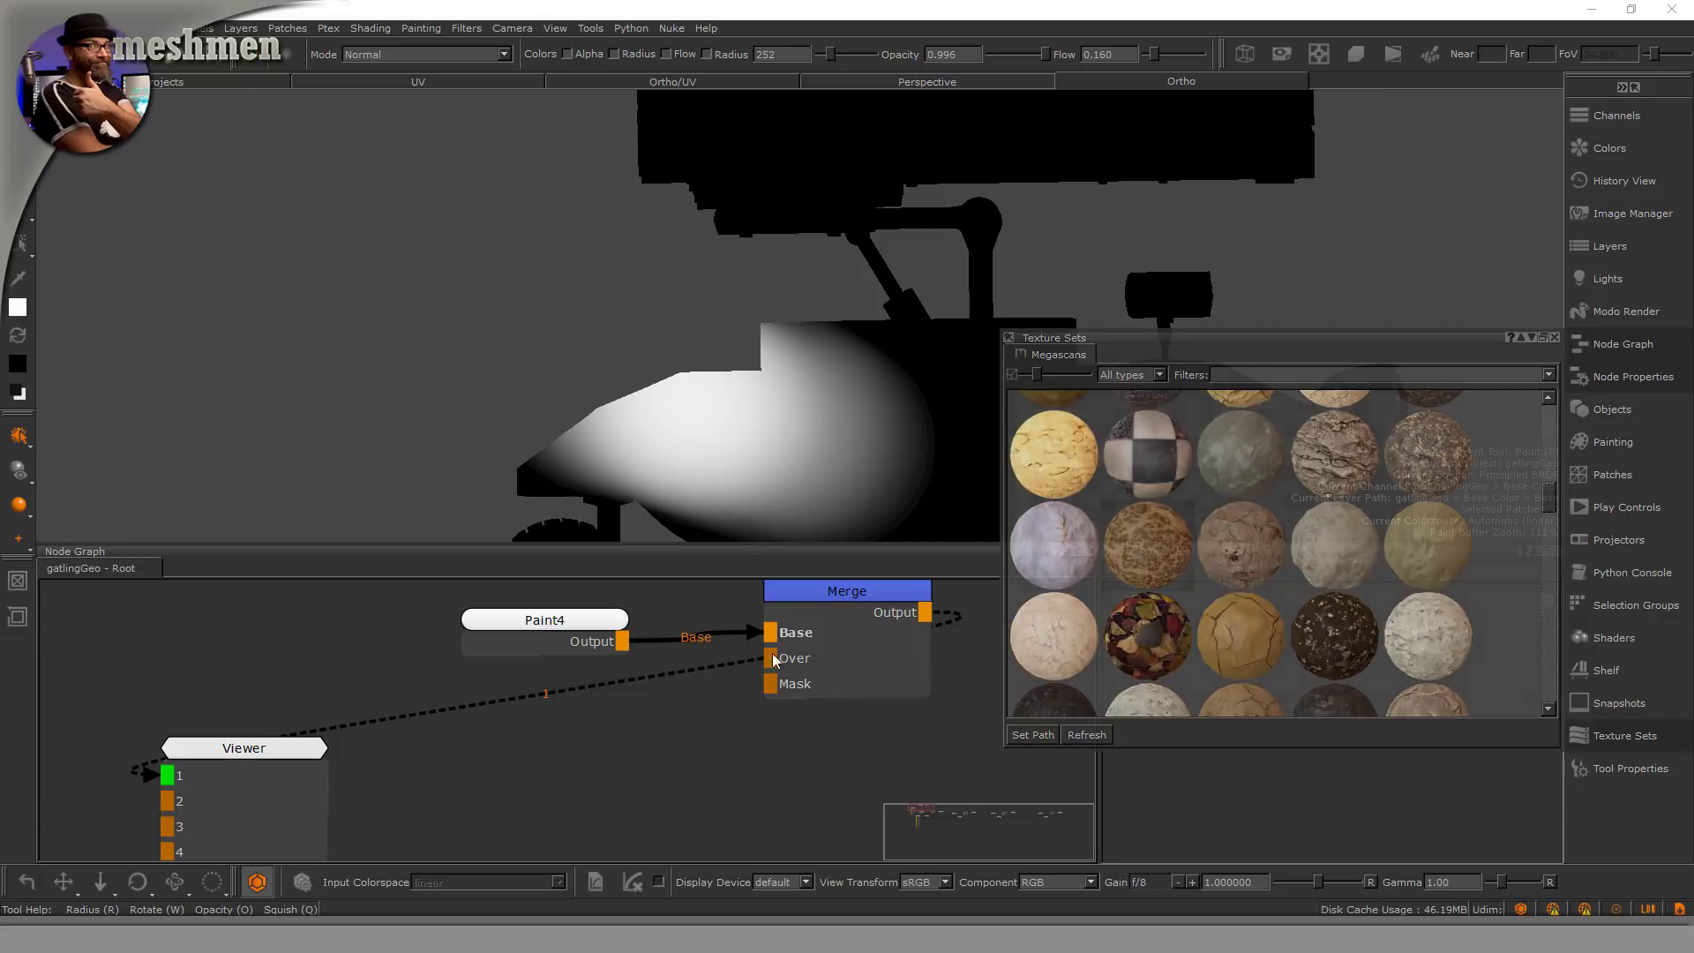
click(1623, 215)
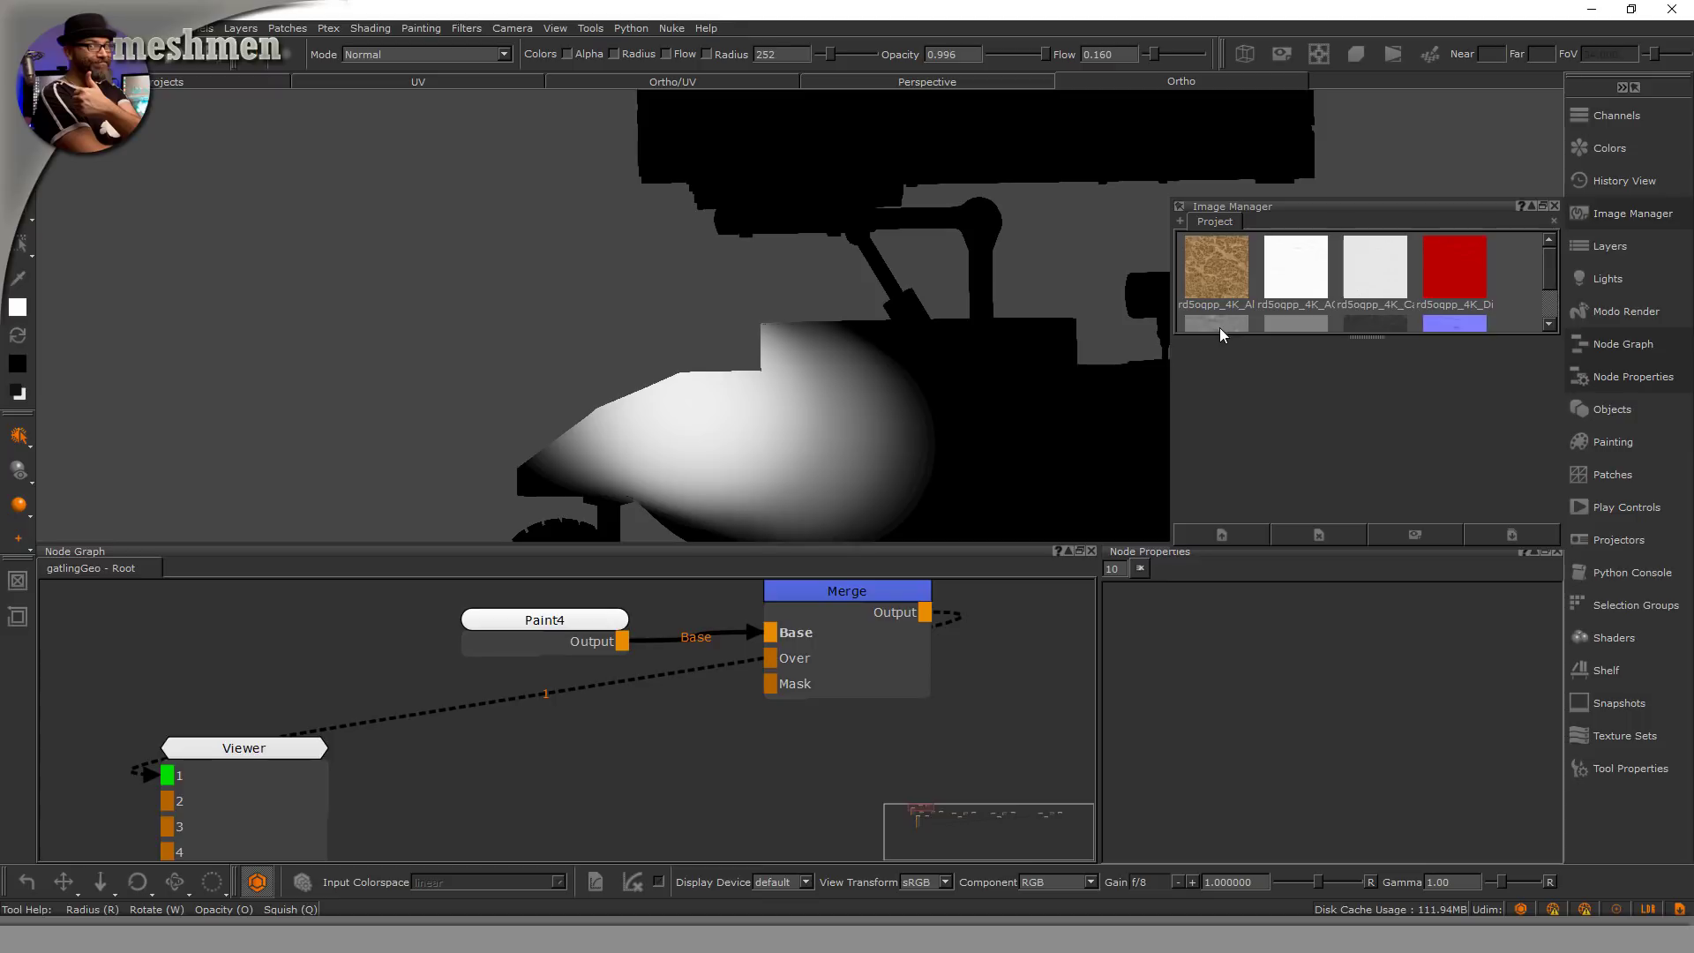
drag(1378, 337, 1376, 399)
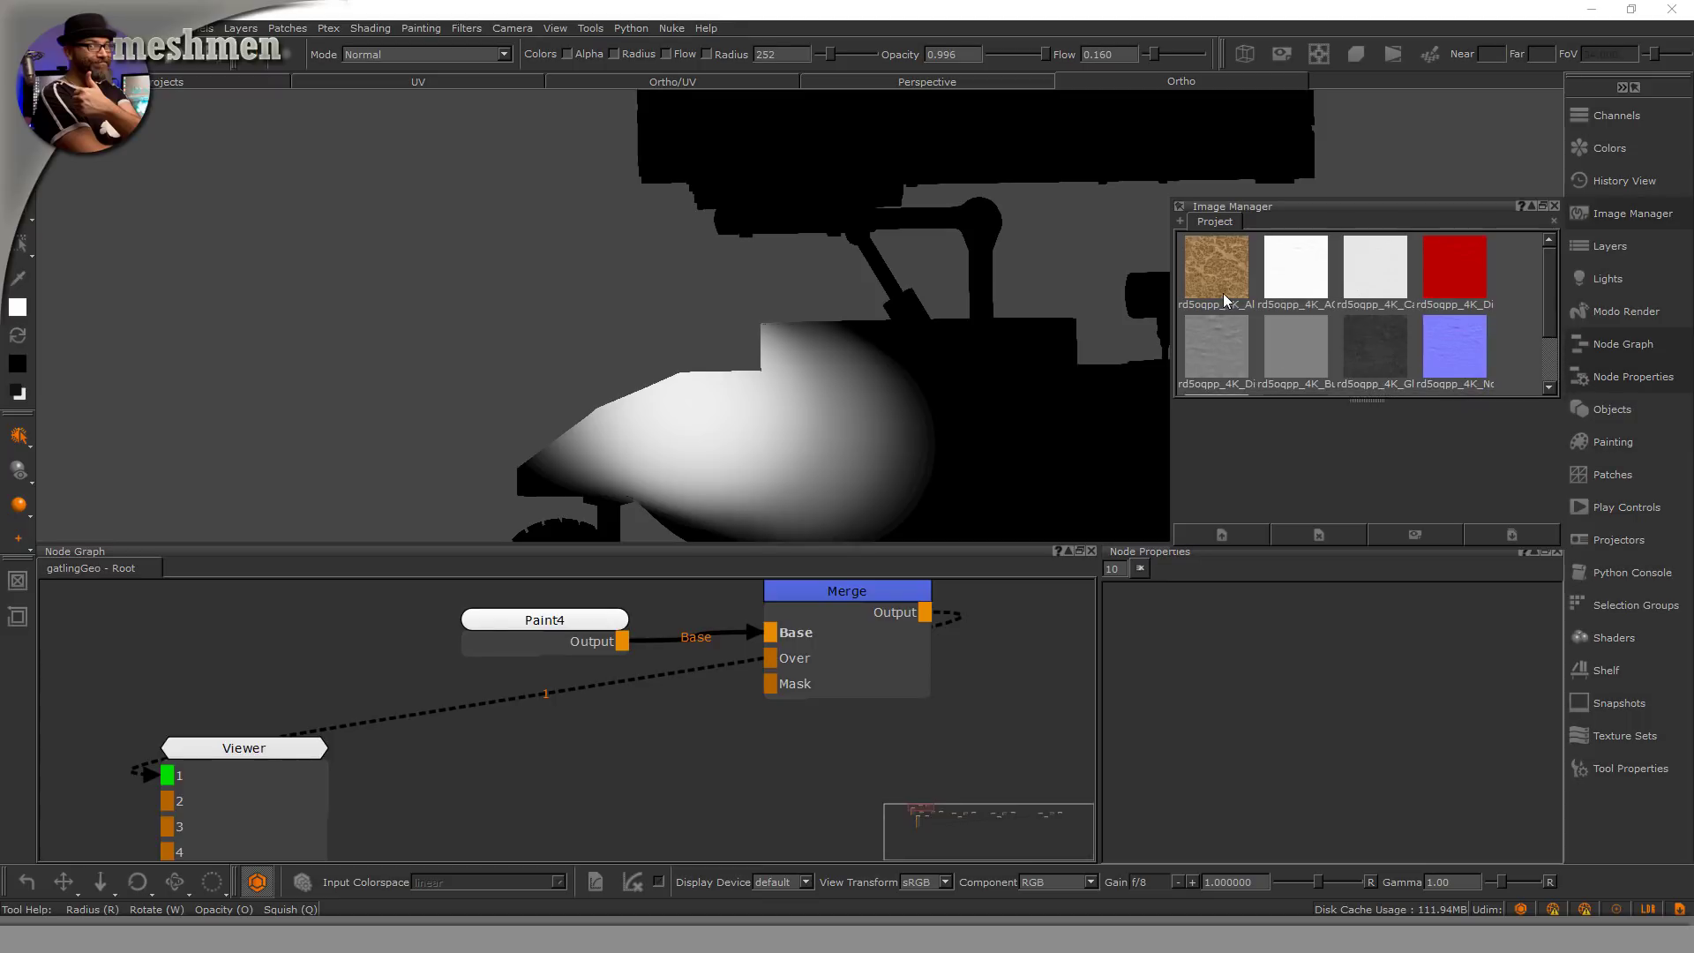
Step: Try the brown albedo image as a Tiled node in viewer input 1, and delete that node after checking it on the vehicle
drag(1224, 291, 554, 757)
click(554, 757)
key(1)
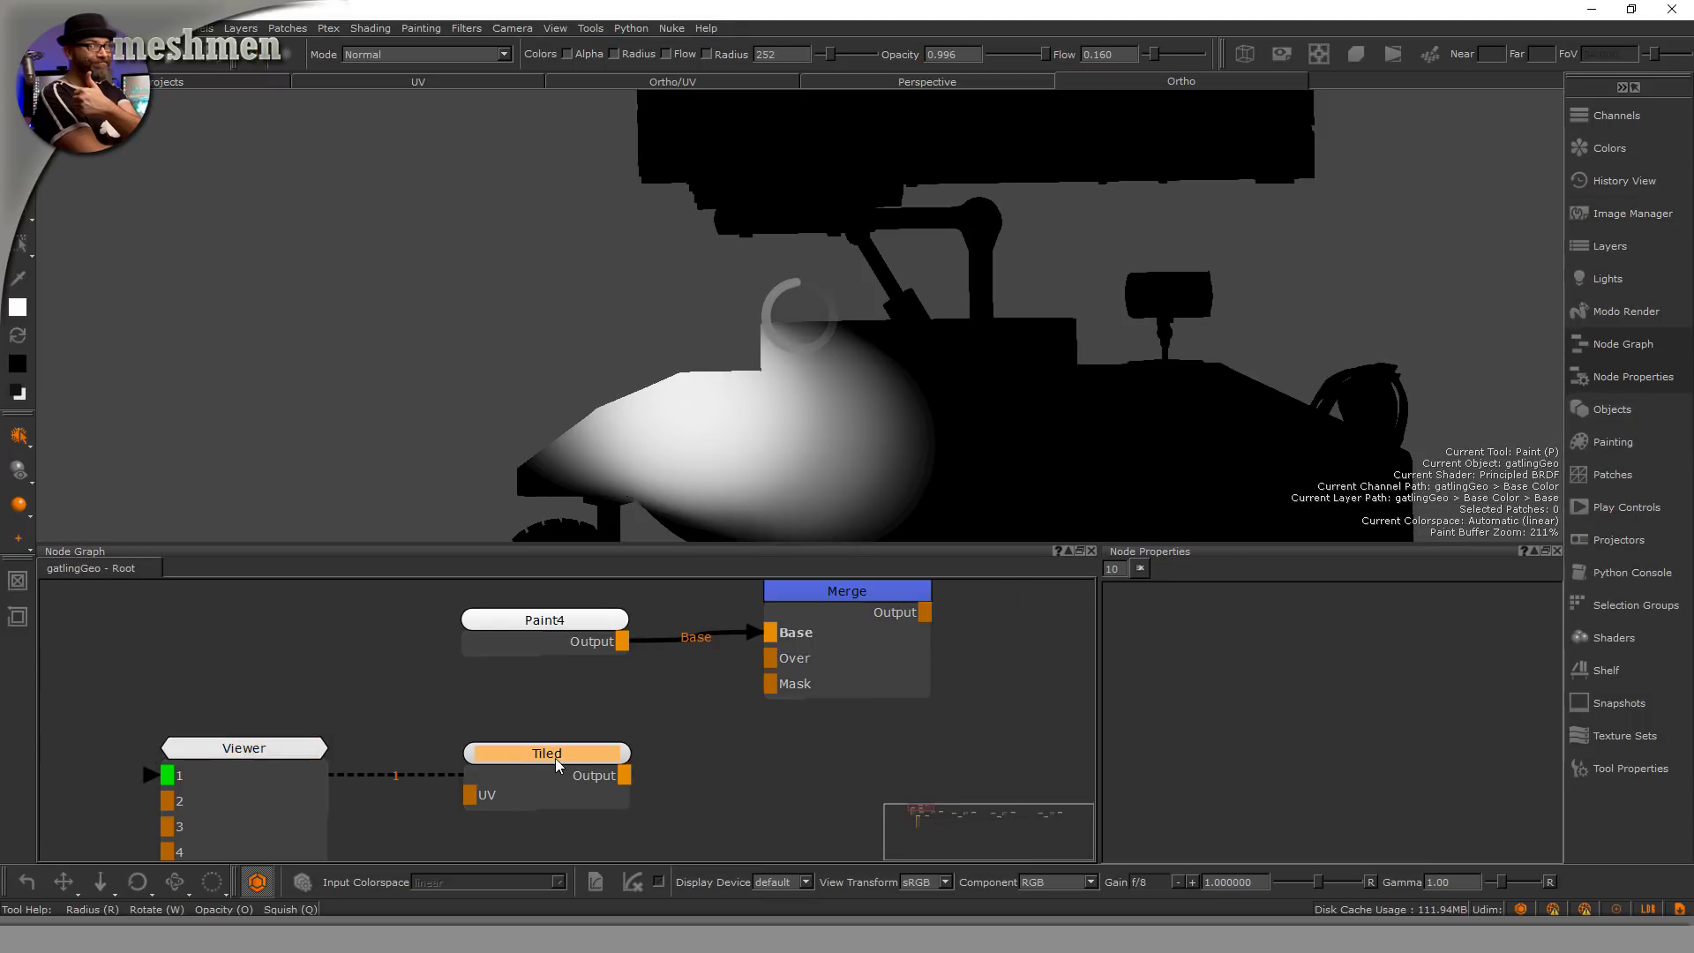
drag(559, 755, 514, 745)
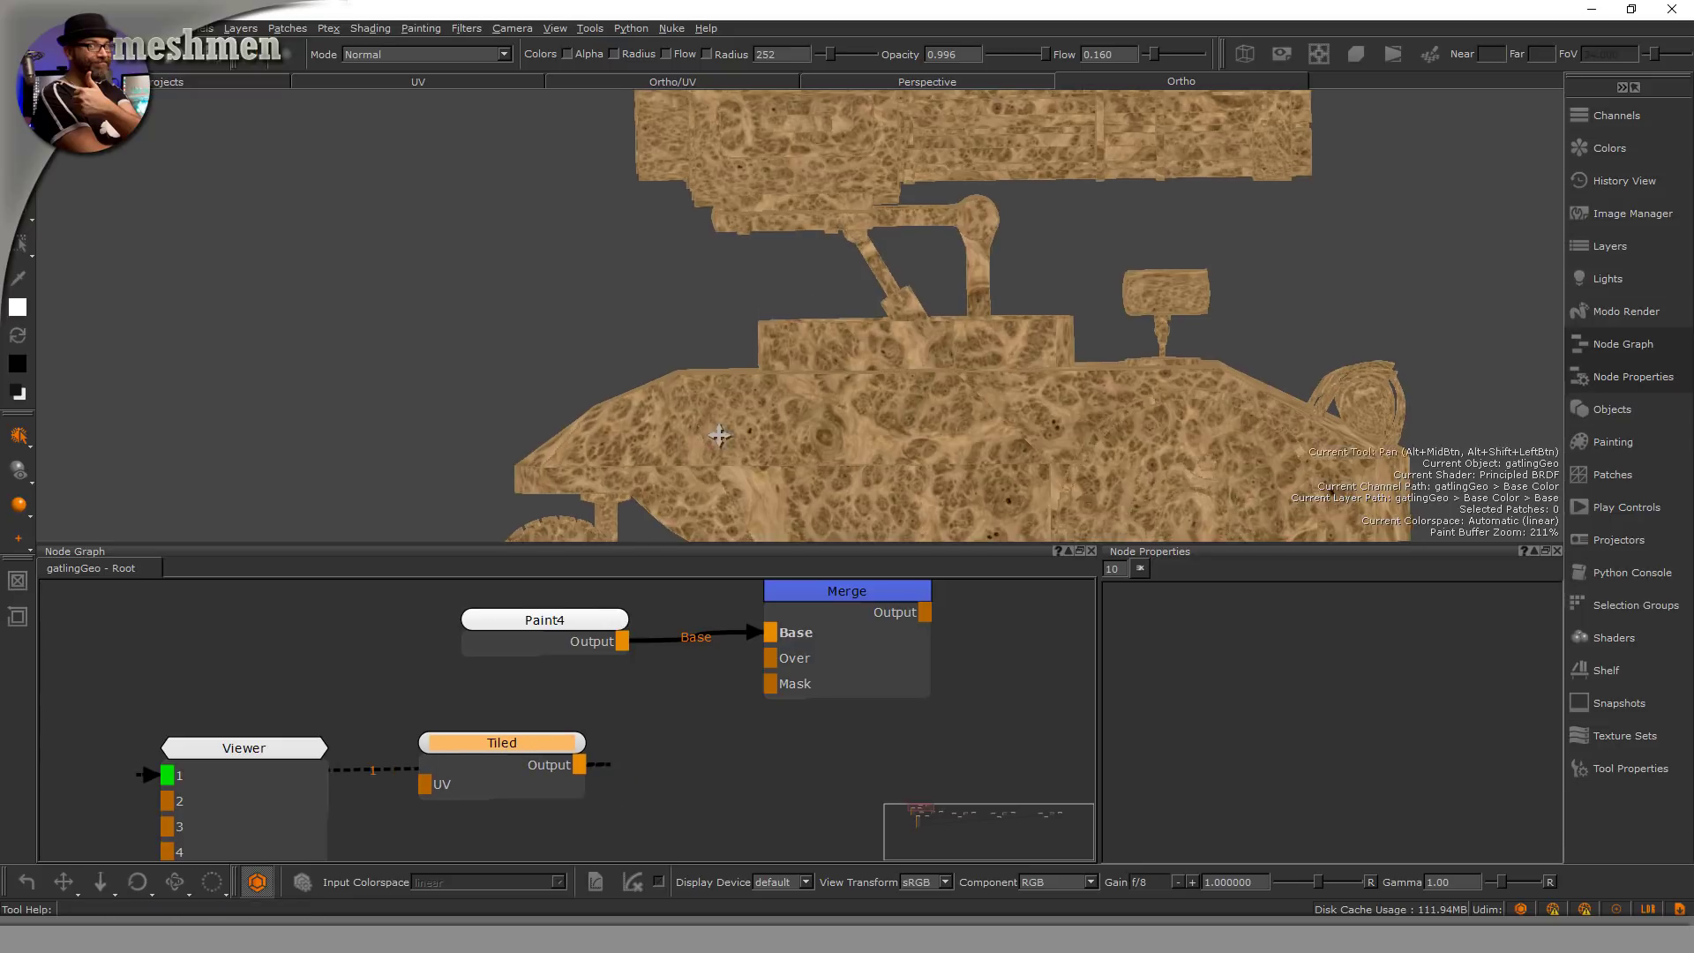
scroll(794, 397, up, 4)
mouse_move(847, 253)
alt+mouse_down()
mouse_move(757, 270)
mouse_move(816, 361)
mouse_move(799, 397)
mouse_move(820, 388)
alt+mouse_up()
drag(540, 743, 494, 767)
key(Delete)
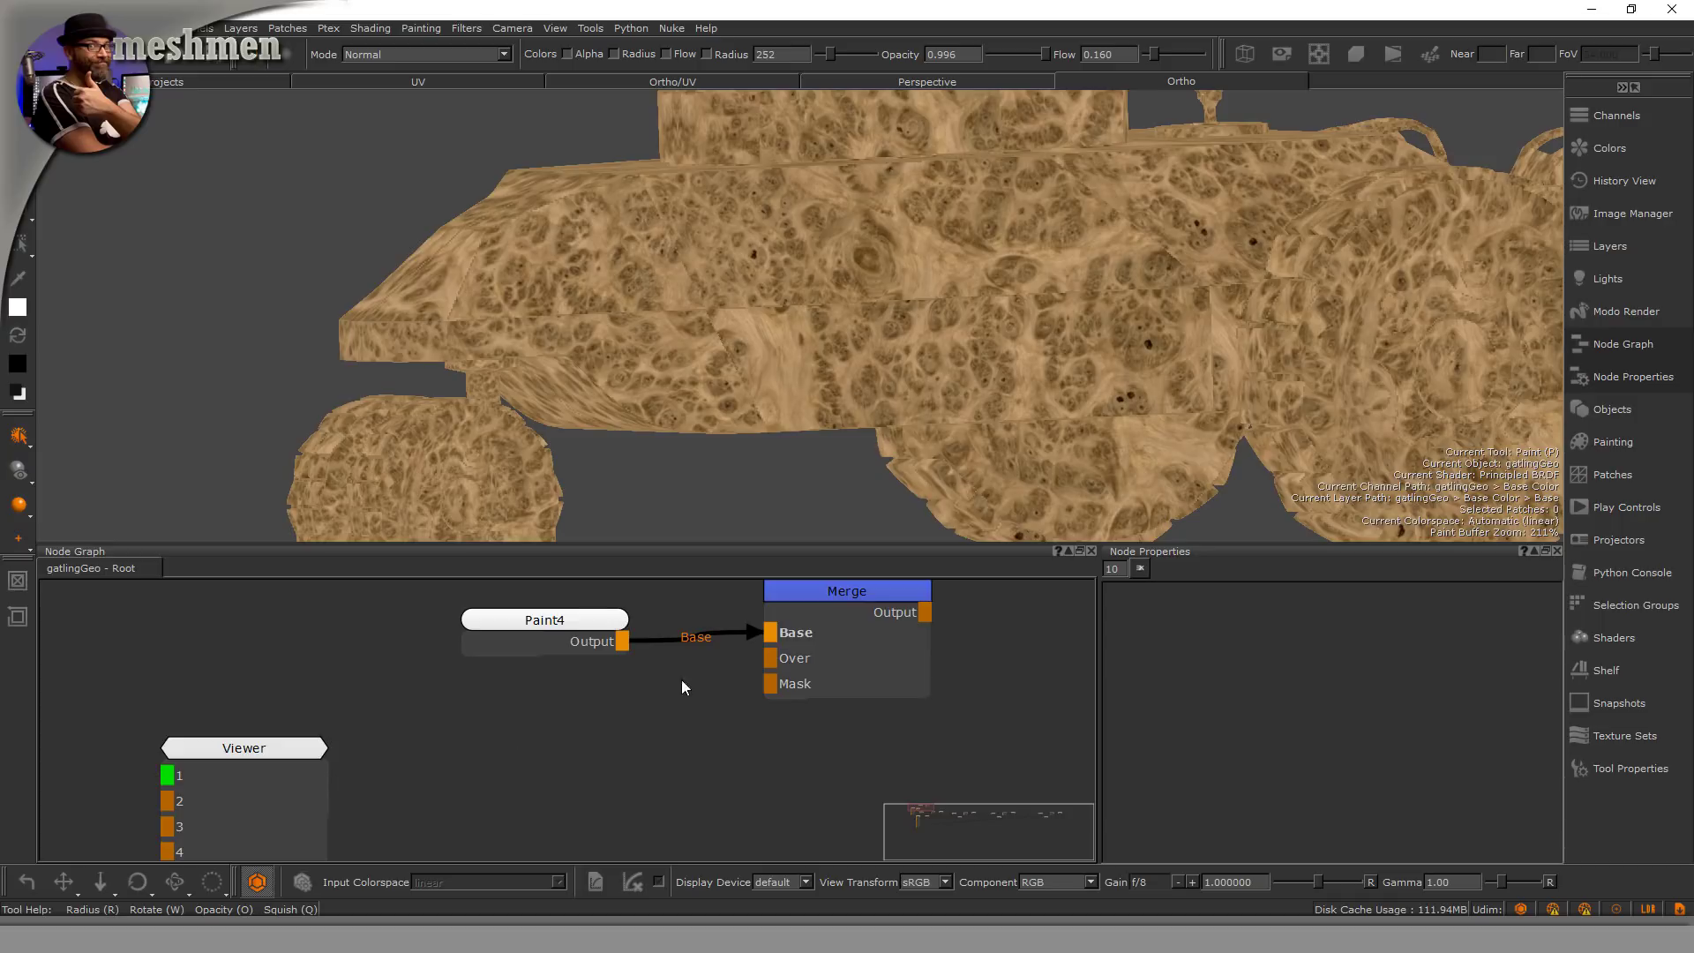
Step: Create a Triplanar Projection node from the brown albedo image and connect it to viewer input 1
click(1618, 216)
ctrl+drag(1212, 297, 486, 750)
key(1)
click(533, 749)
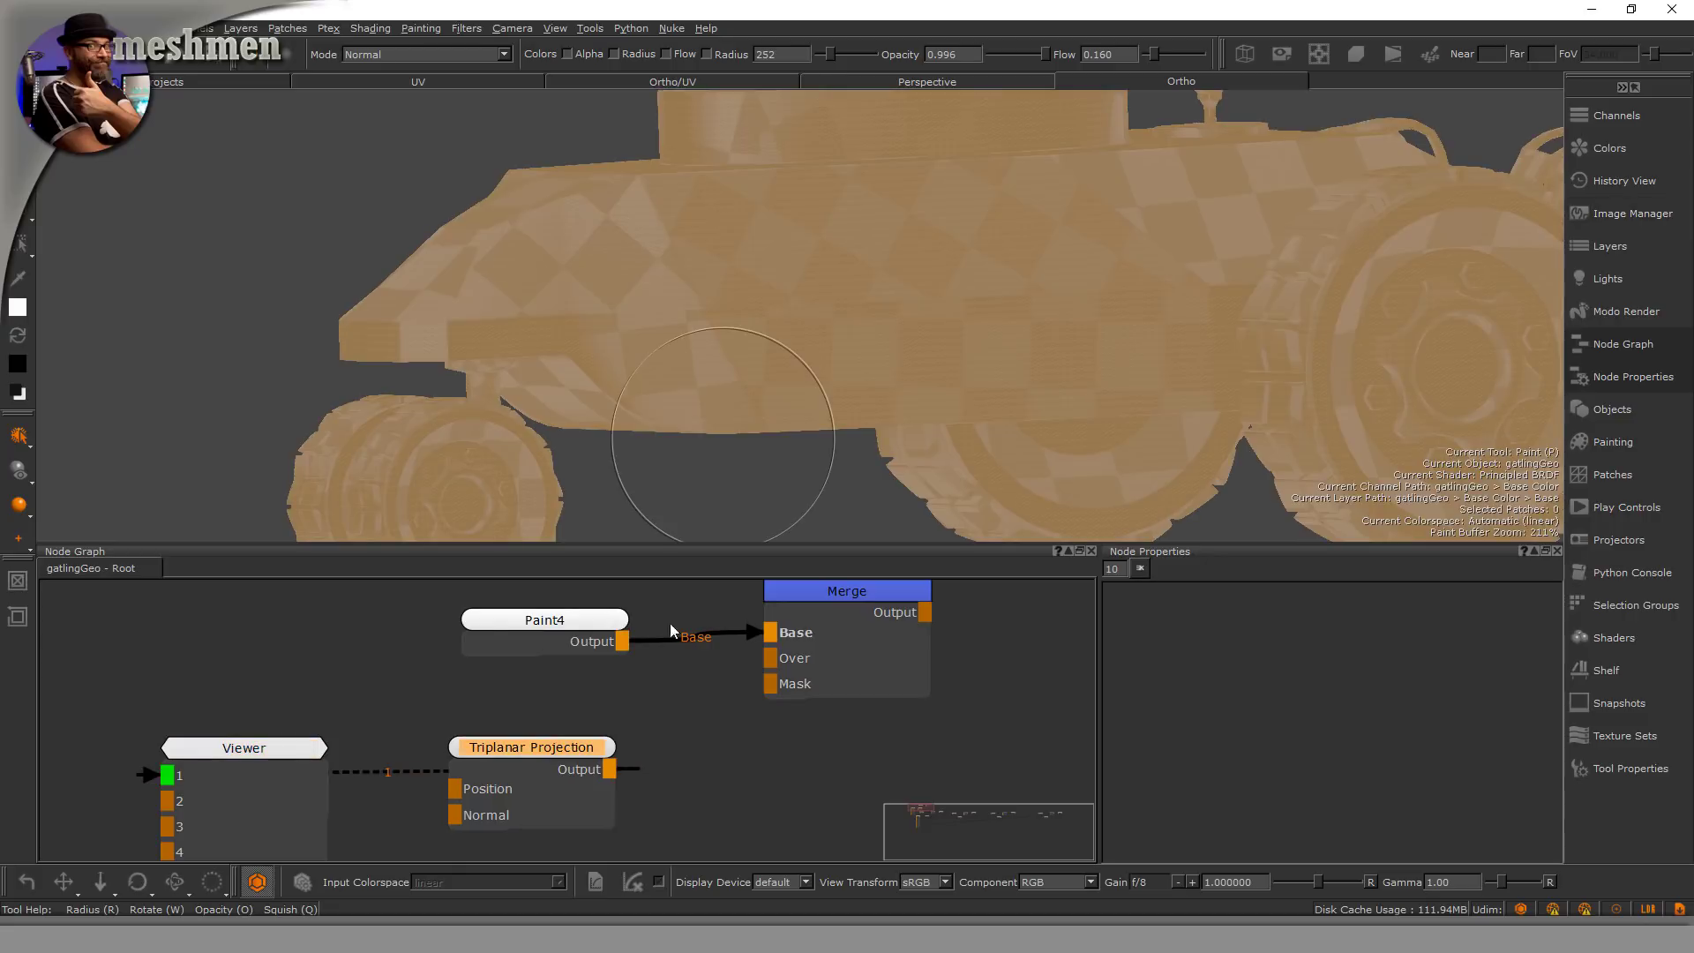
Step: Set the Triplanar Projection node's World Scale to 100
double_click(536, 748)
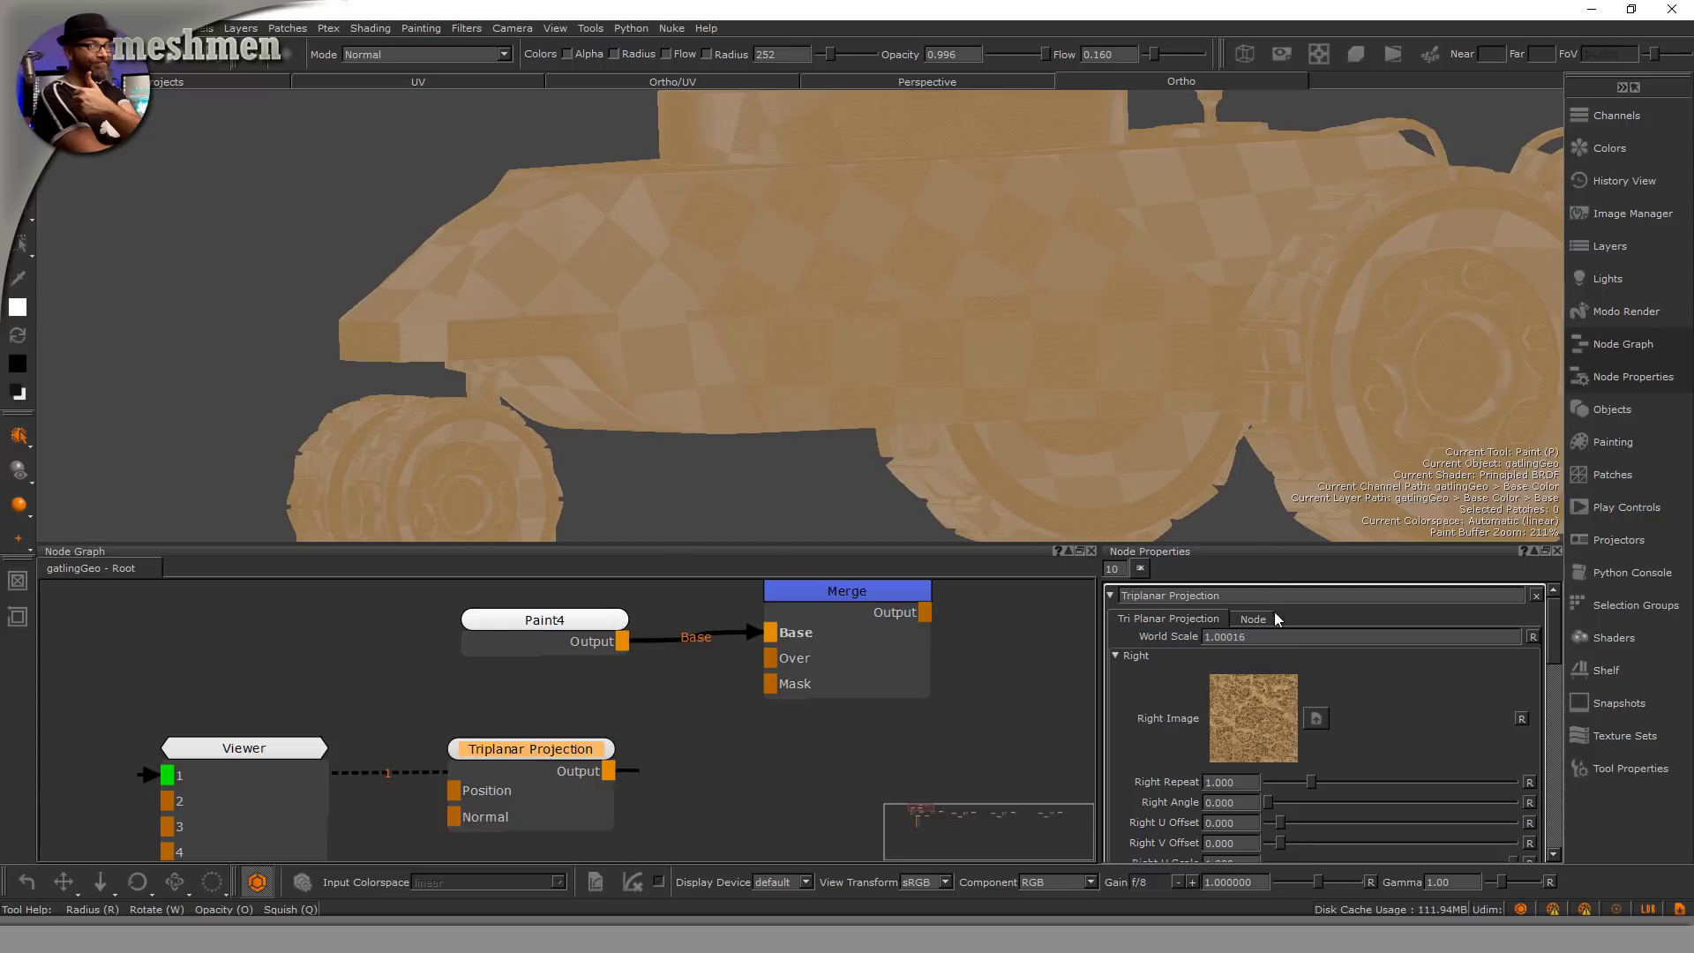
drag(1261, 635, 1158, 632)
text(100)
key(Return)
Step: Raise the triplanar projection's Top Falloff Start and set its Front Falloff Start to 0.169
drag(1559, 647, 1554, 689)
scroll(1554, 688, down, 5)
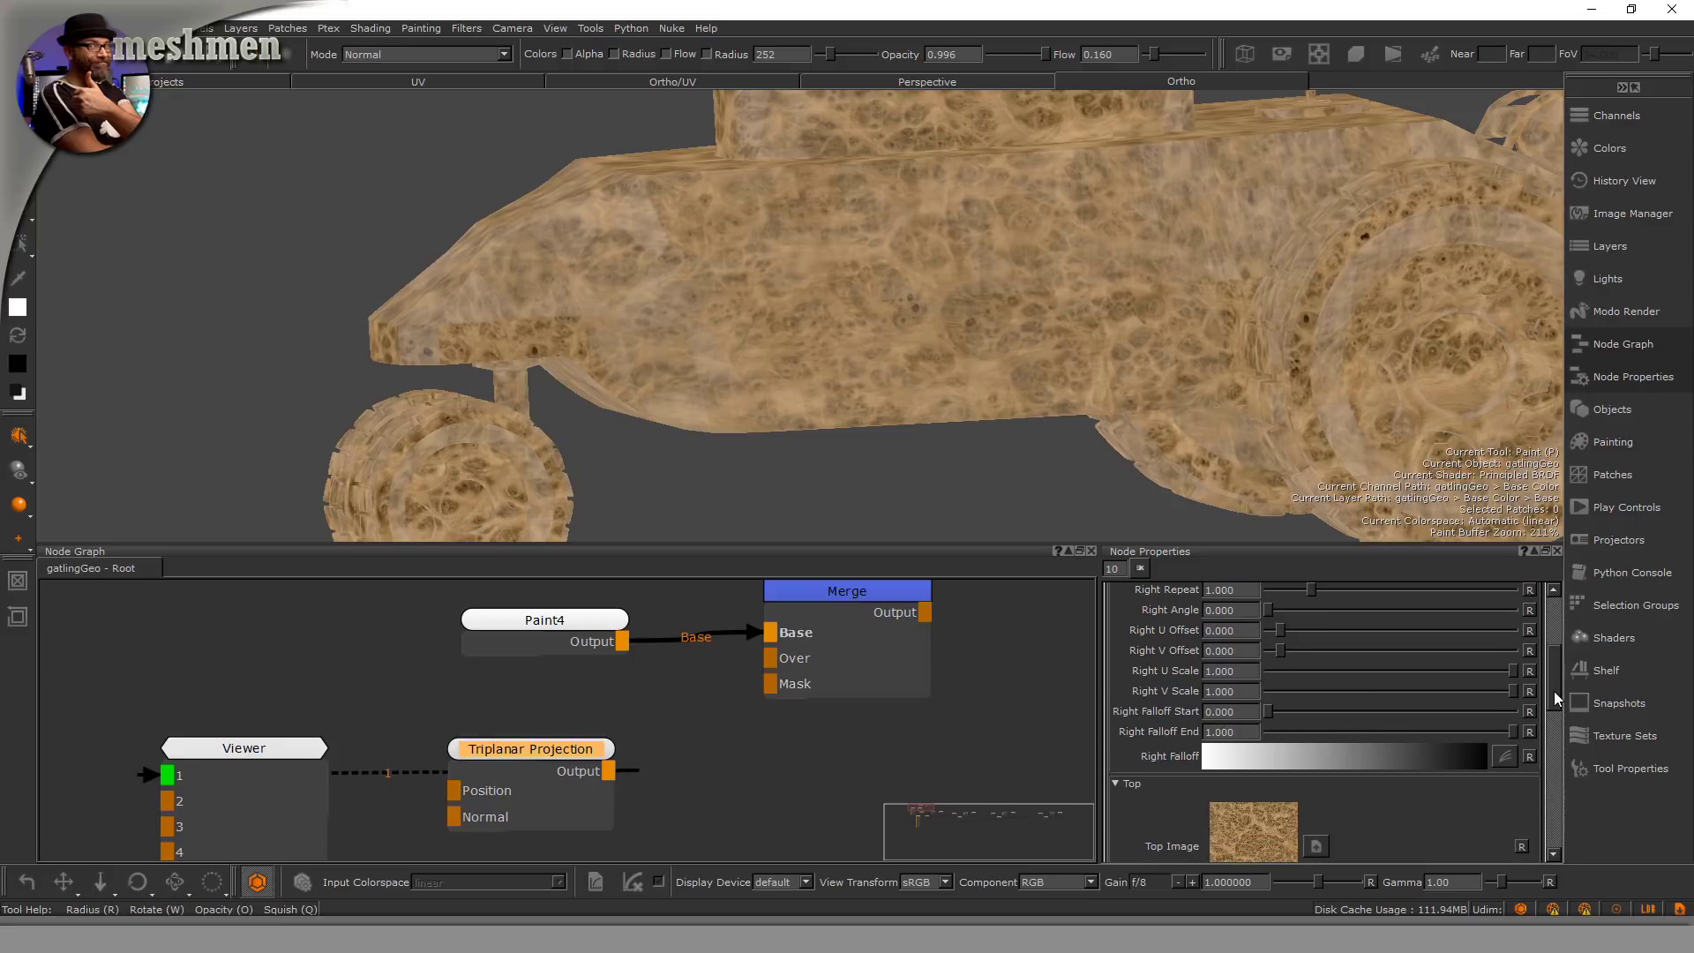
drag(1270, 751, 1315, 750)
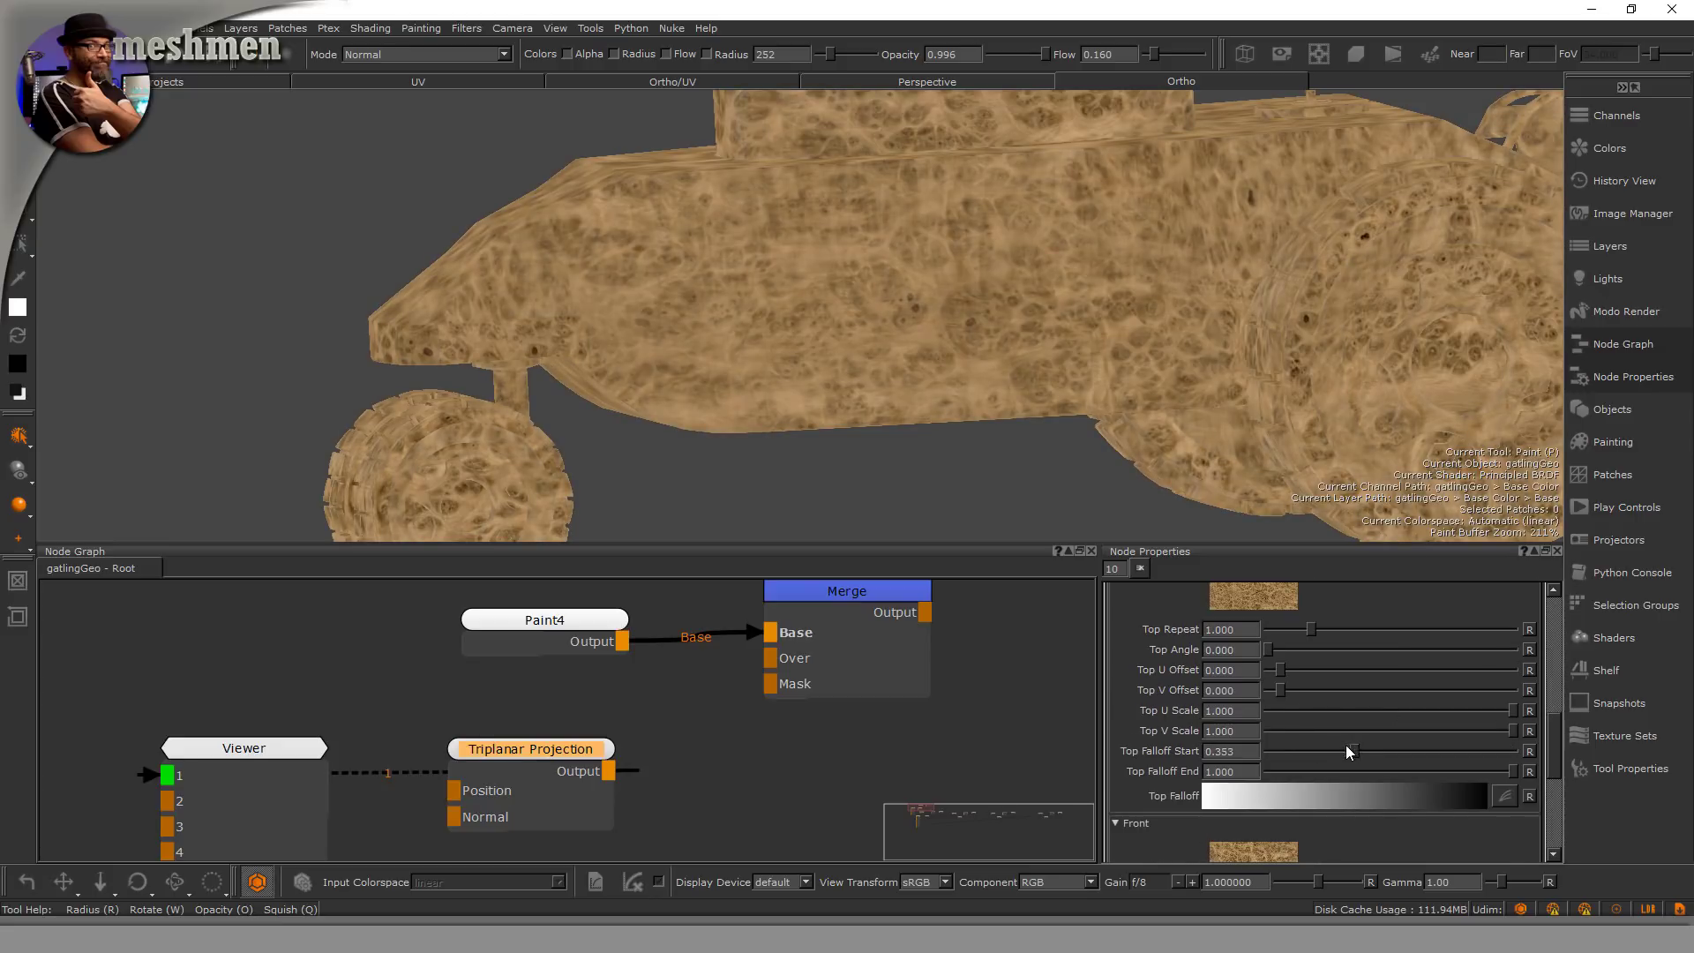
drag(1558, 743, 1558, 785)
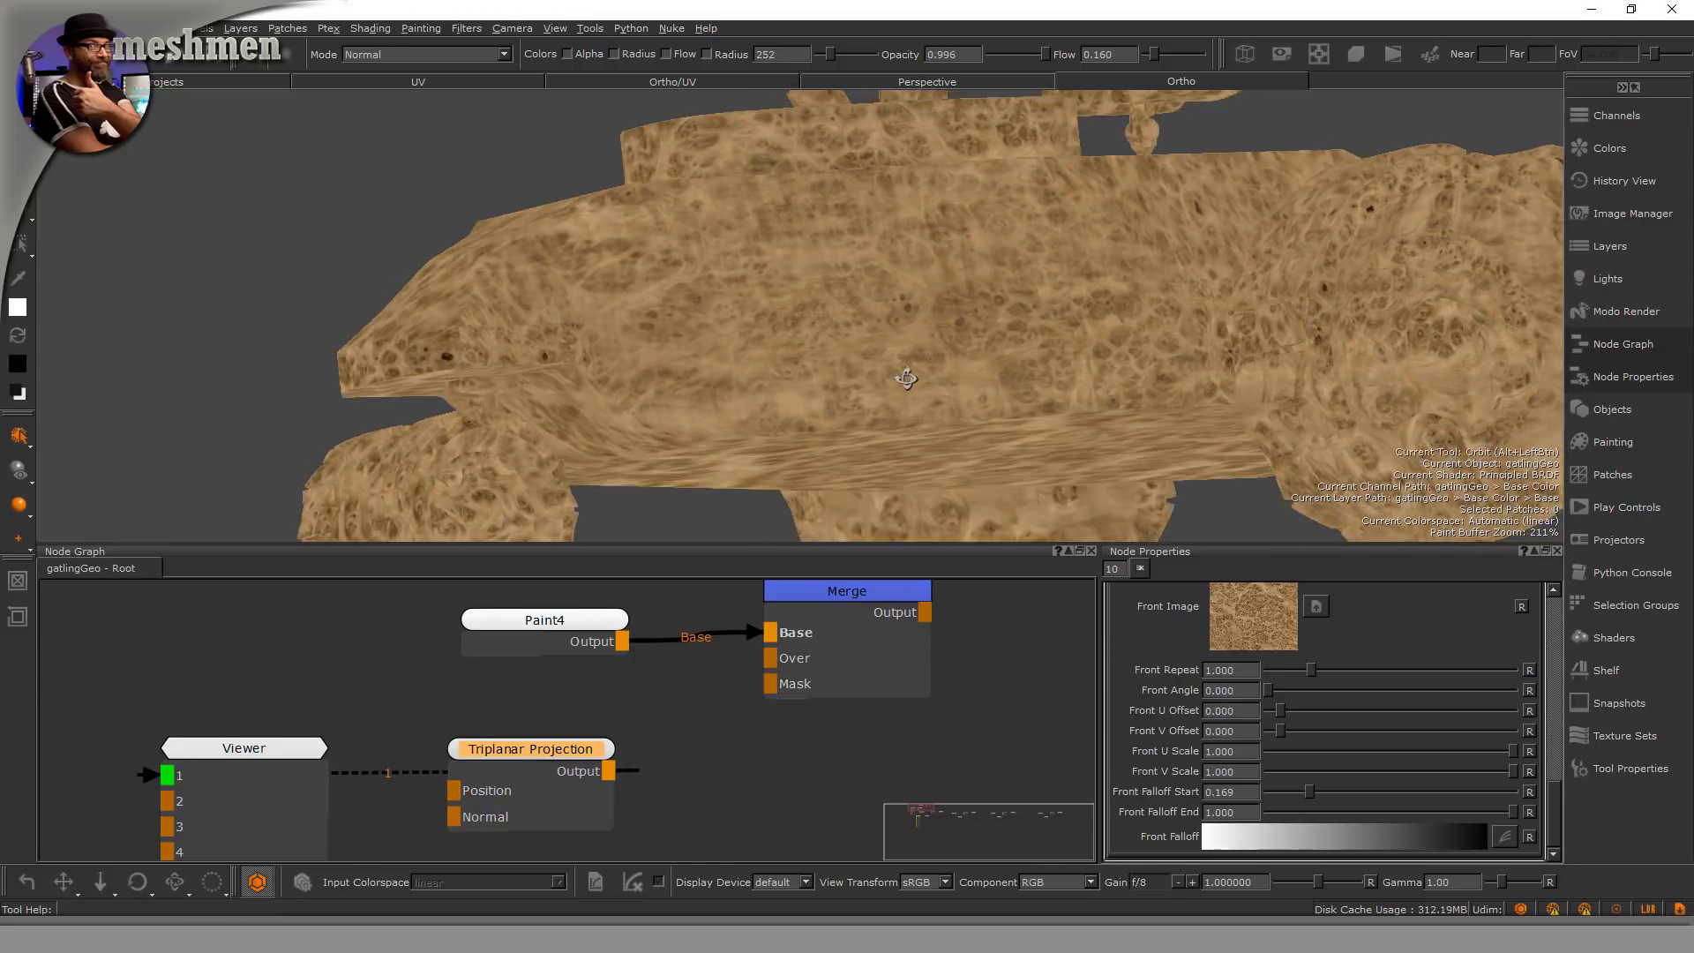
Step: Check the triplanar texture on the vehicle's body and switch viewer input 1 to the Merge node
alt+middle_drag(1133, 244, 1026, 279)
alt+drag(722, 439, 831, 432)
mouse_move(832, 431)
alt+right_down()
mouse_move(1047, 367)
mouse_move(1012, 363)
alt+right_up()
scroll(1011, 364, down, 6)
drag(559, 749, 542, 749)
click(823, 600)
key(1)
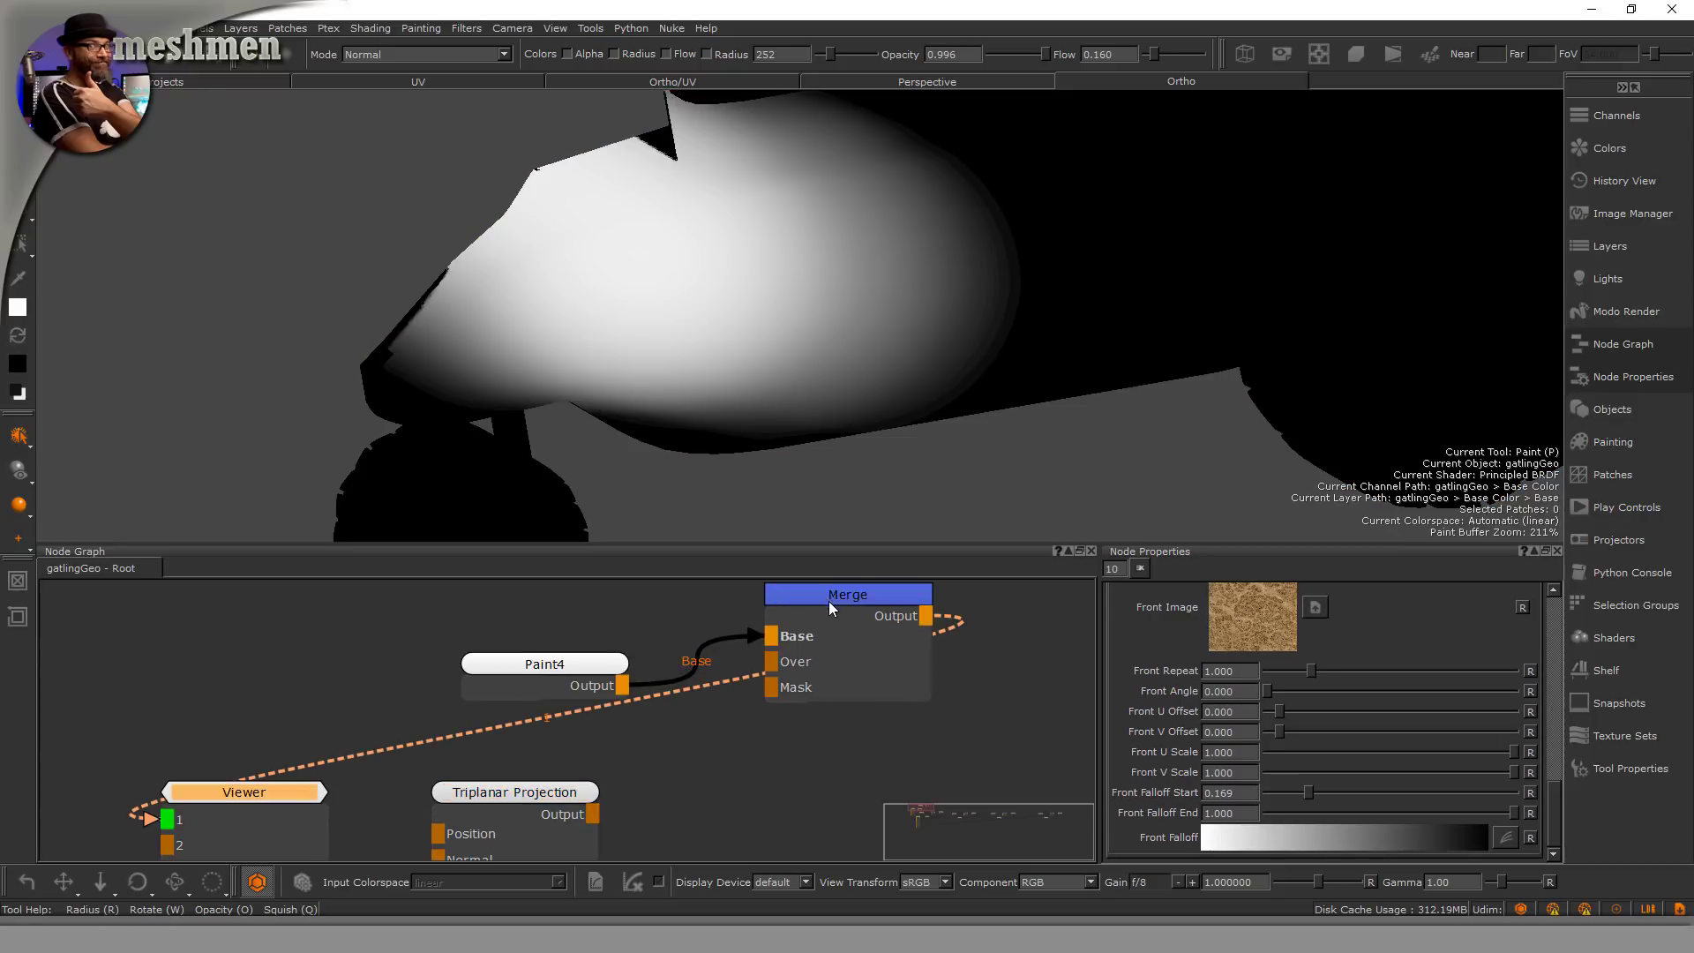
Step: Maximize the Node Graph and frame the Paint4, Merge, Triplanar Projection and Viewer nodes
alt+middle_drag(828, 600, 830, 661)
mouse_move(831, 674)
mouse_down()
mouse_move(849, 654)
mouse_move(856, 725)
mouse_up()
mouse_move(675, 706)
alt+right_down()
mouse_move(663, 586)
mouse_move(668, 648)
alt+right_up()
alt+middle_drag(667, 649, 663, 469)
key(space)
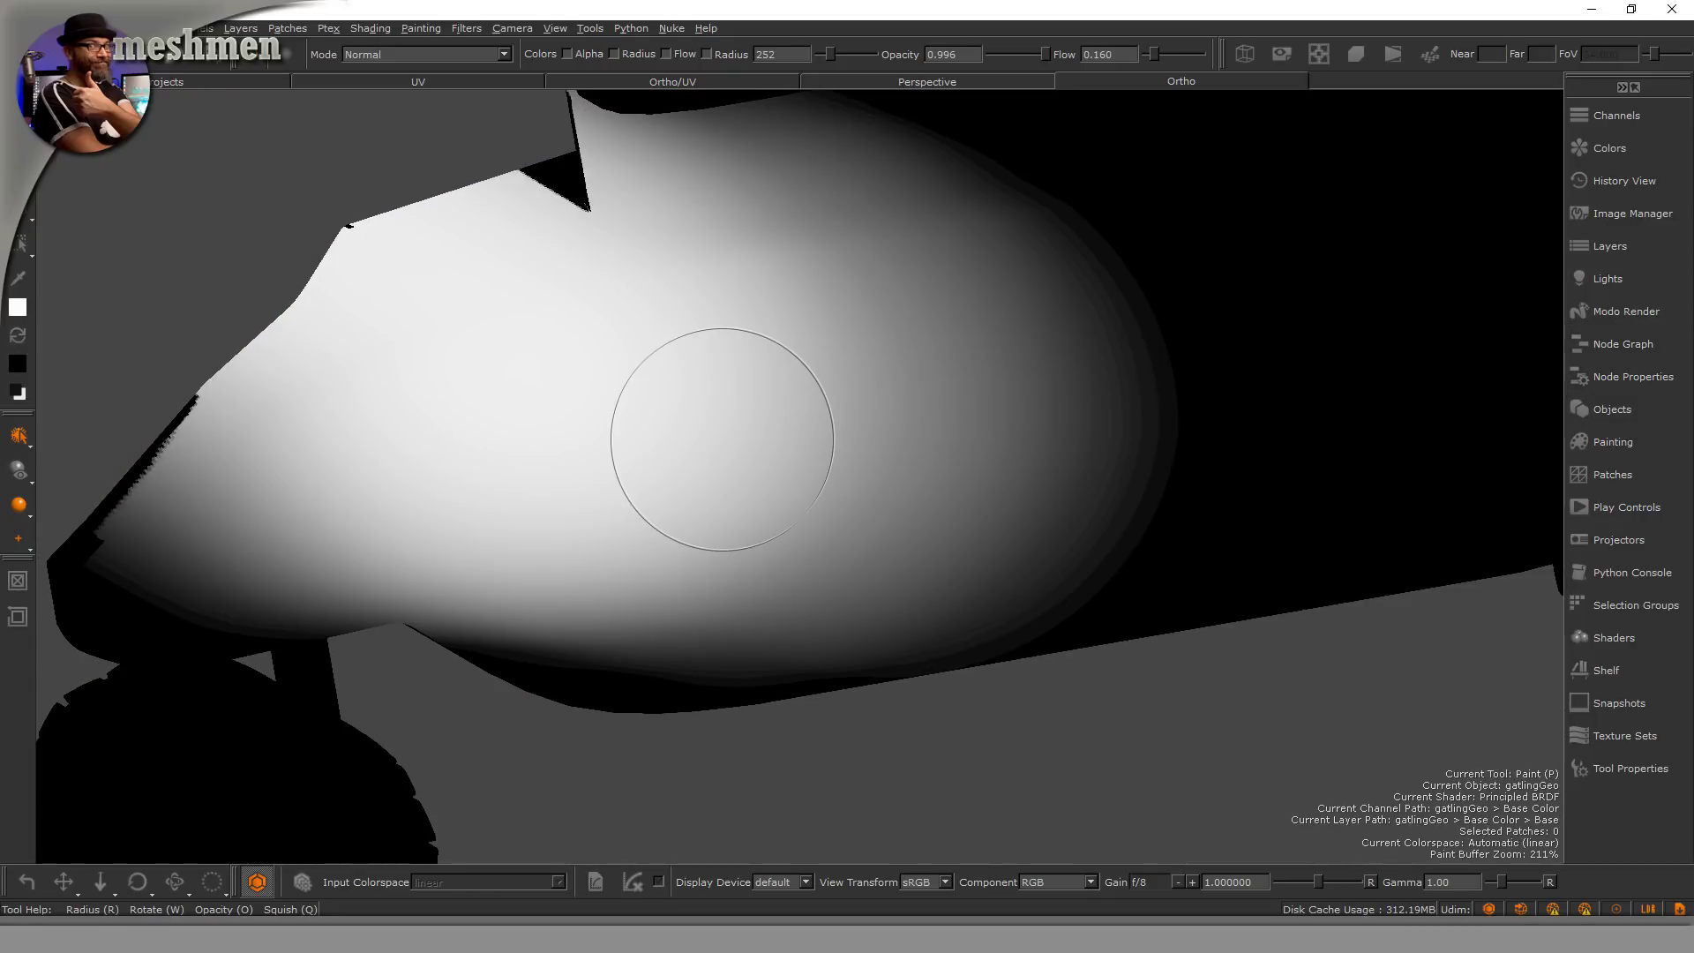
key(space)
key(space)
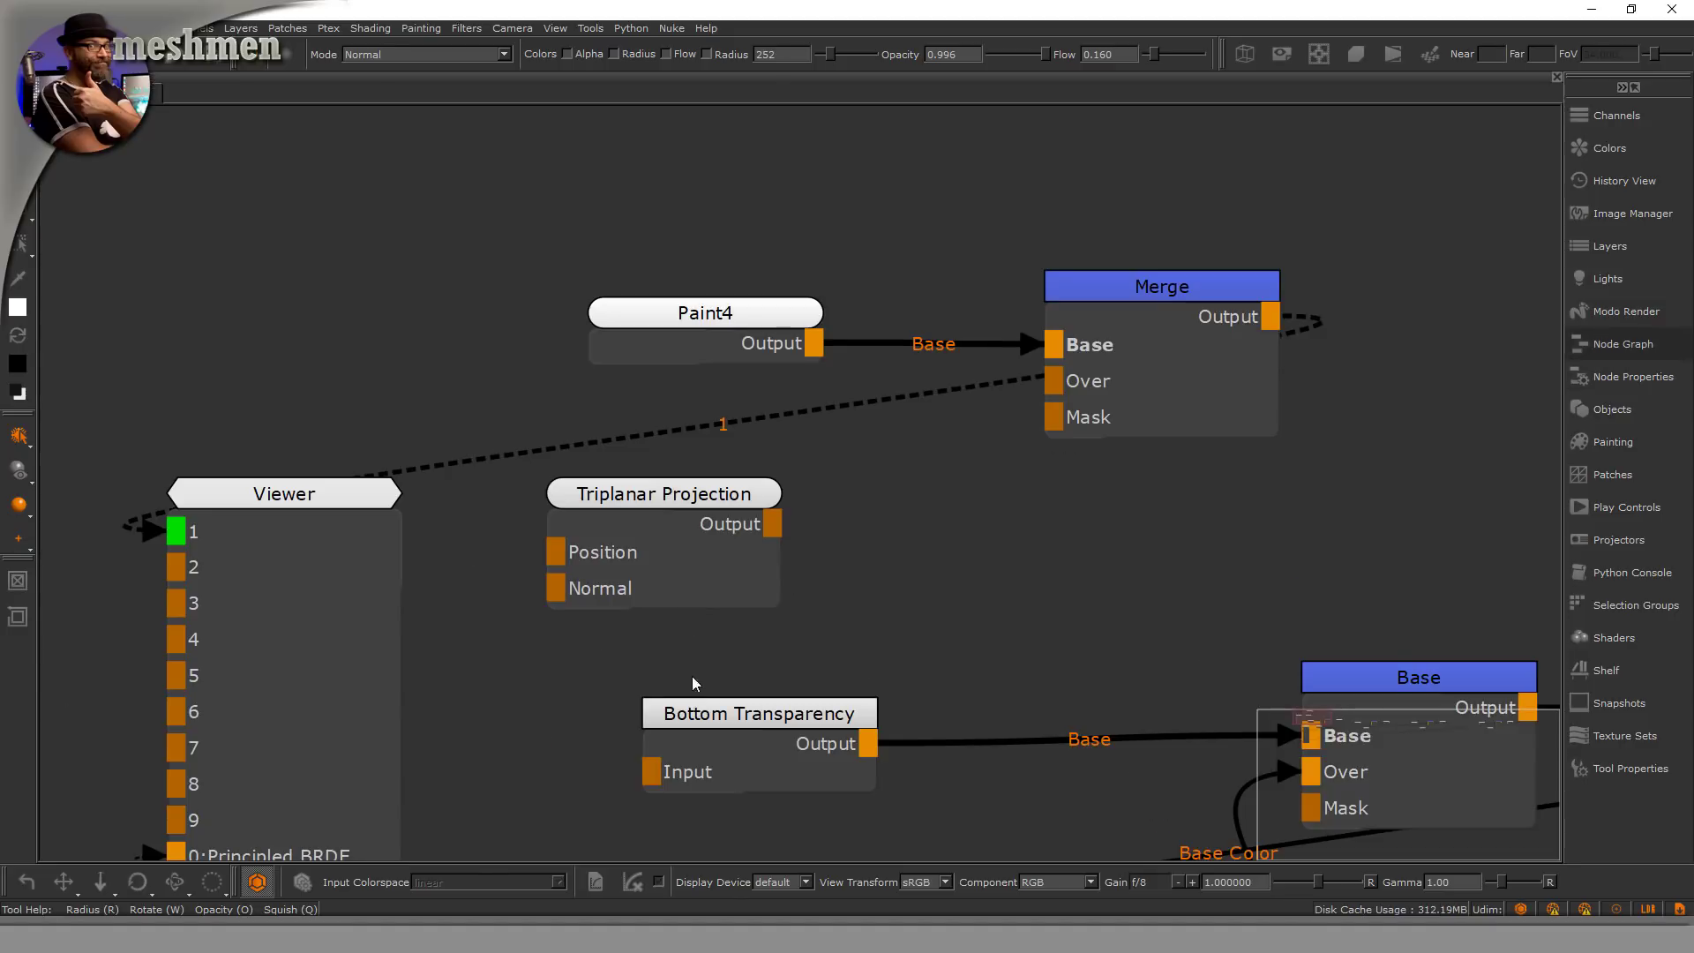
scroll(701, 673, down, 4)
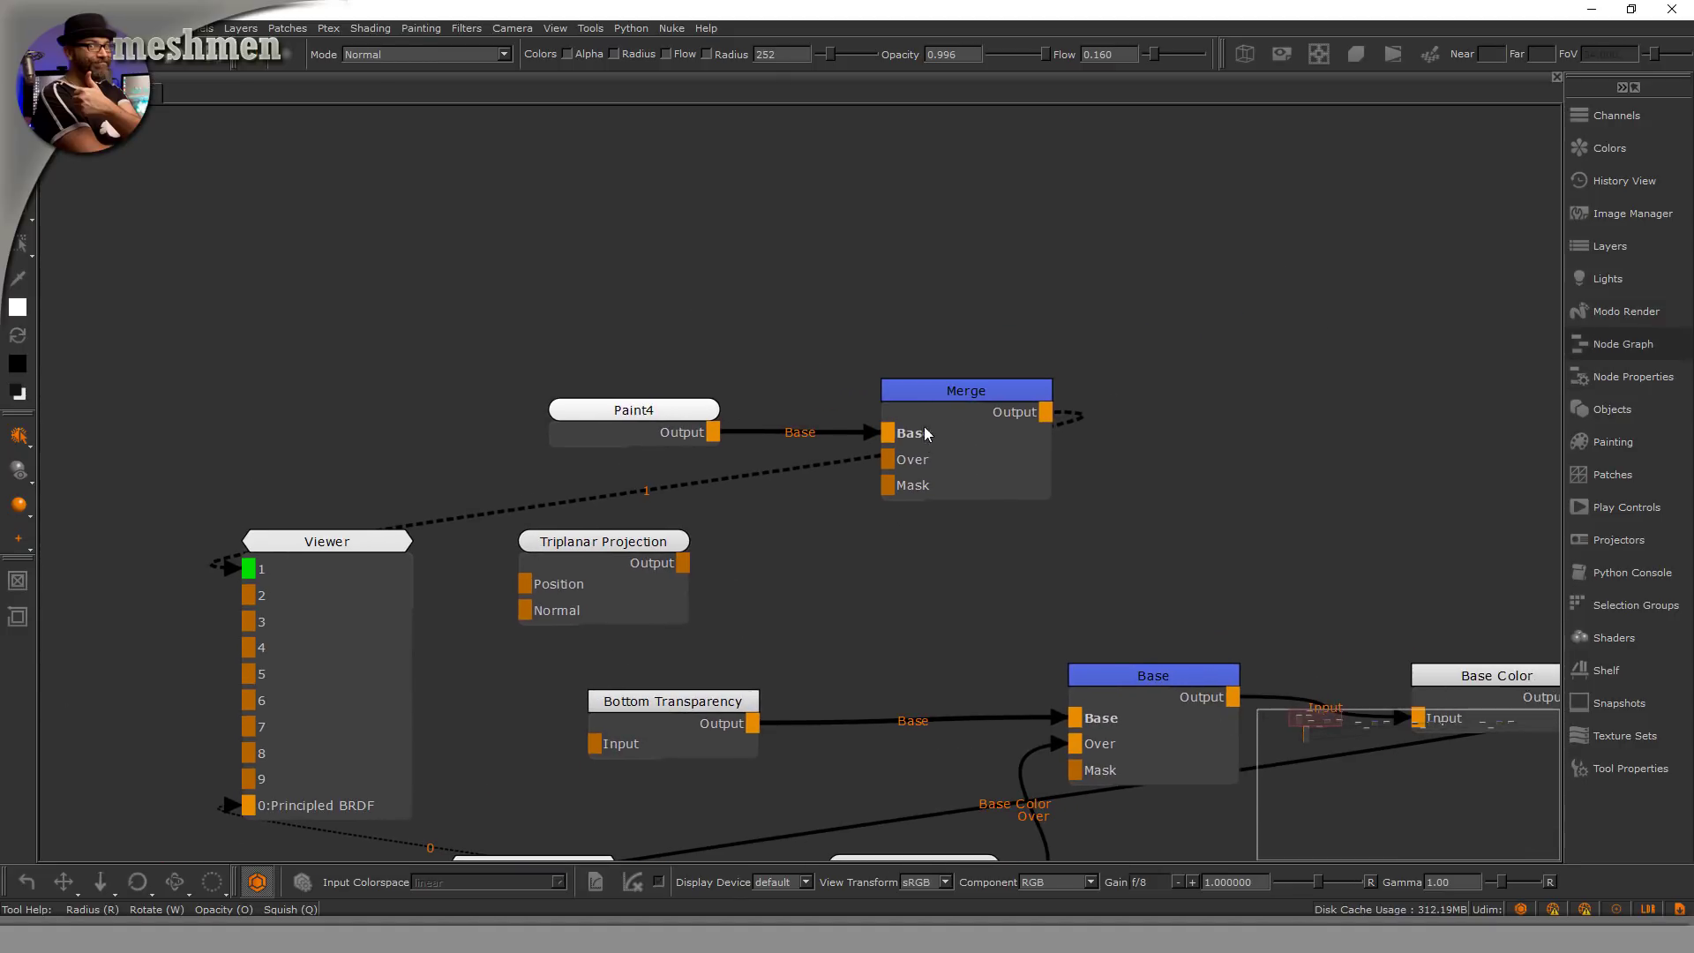
Step: Spread out the Paint4, Merge and Triplanar Projection nodes and connect the Triplanar Projection output to Merge's Over input
drag(924, 429, 1042, 383)
mouse_move(635, 412)
mouse_down()
mouse_move(663, 321)
mouse_move(619, 327)
mouse_up()
drag(614, 537, 663, 537)
drag(983, 433, 1003, 413)
drag(614, 531, 595, 538)
Step: Insert a Brightness Lookup node between the Triplanar Projection and Merge's Over input and position it in line
key(Tab)
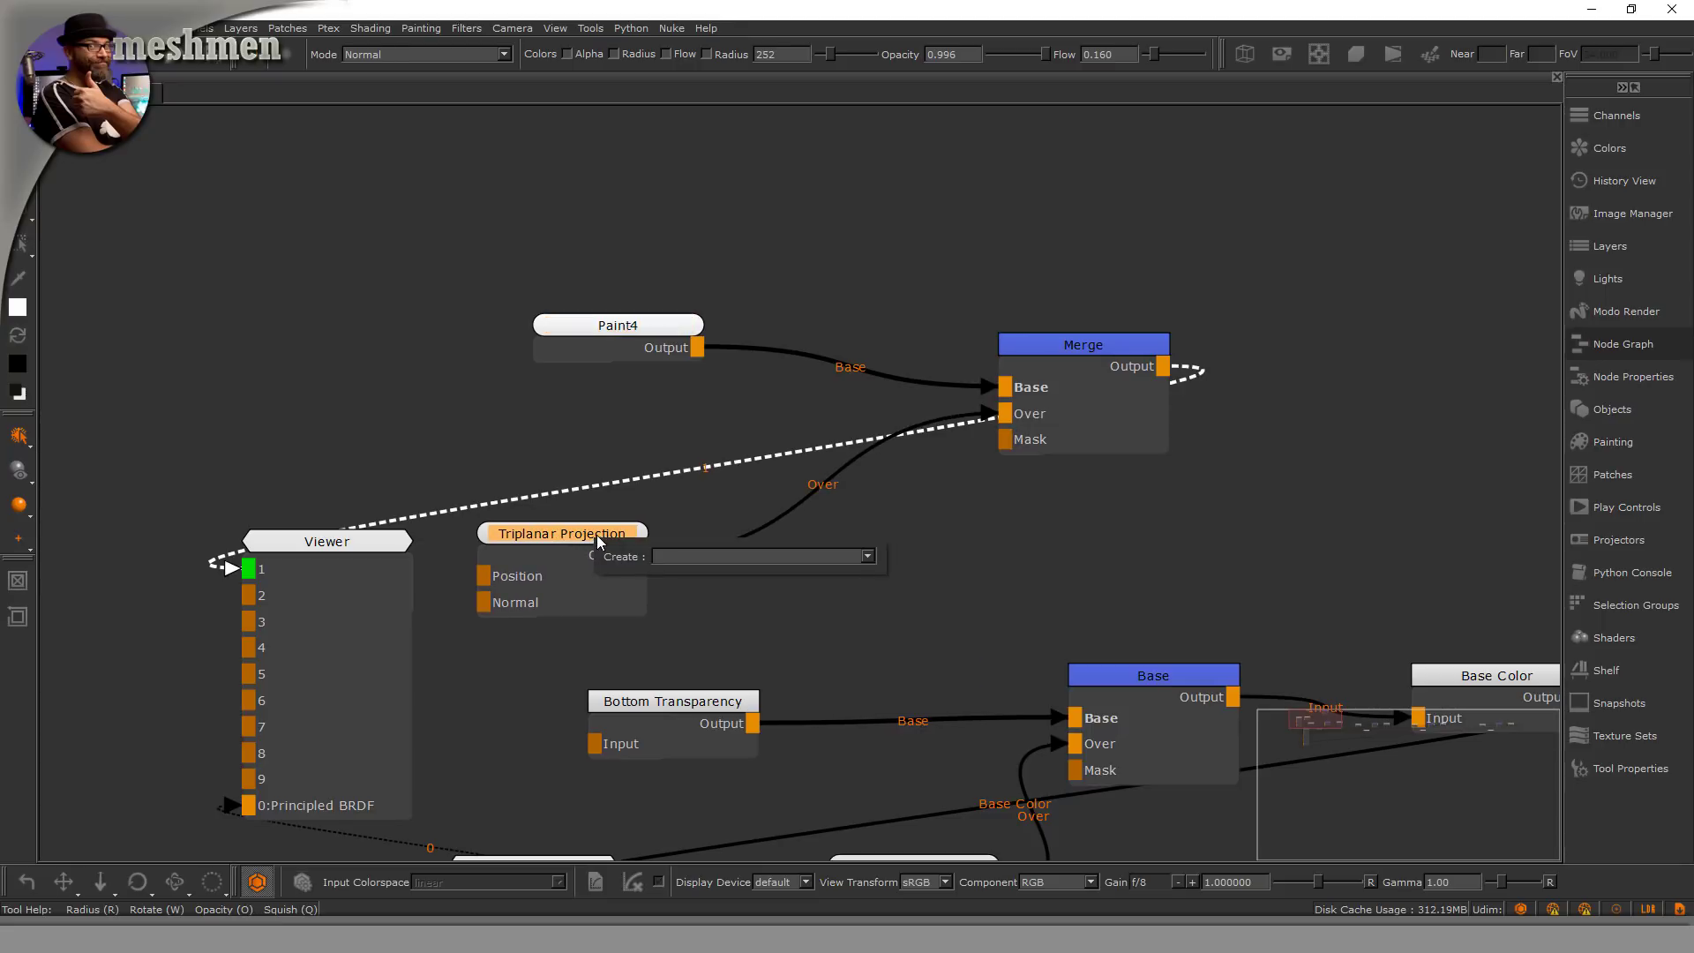
text(bri)
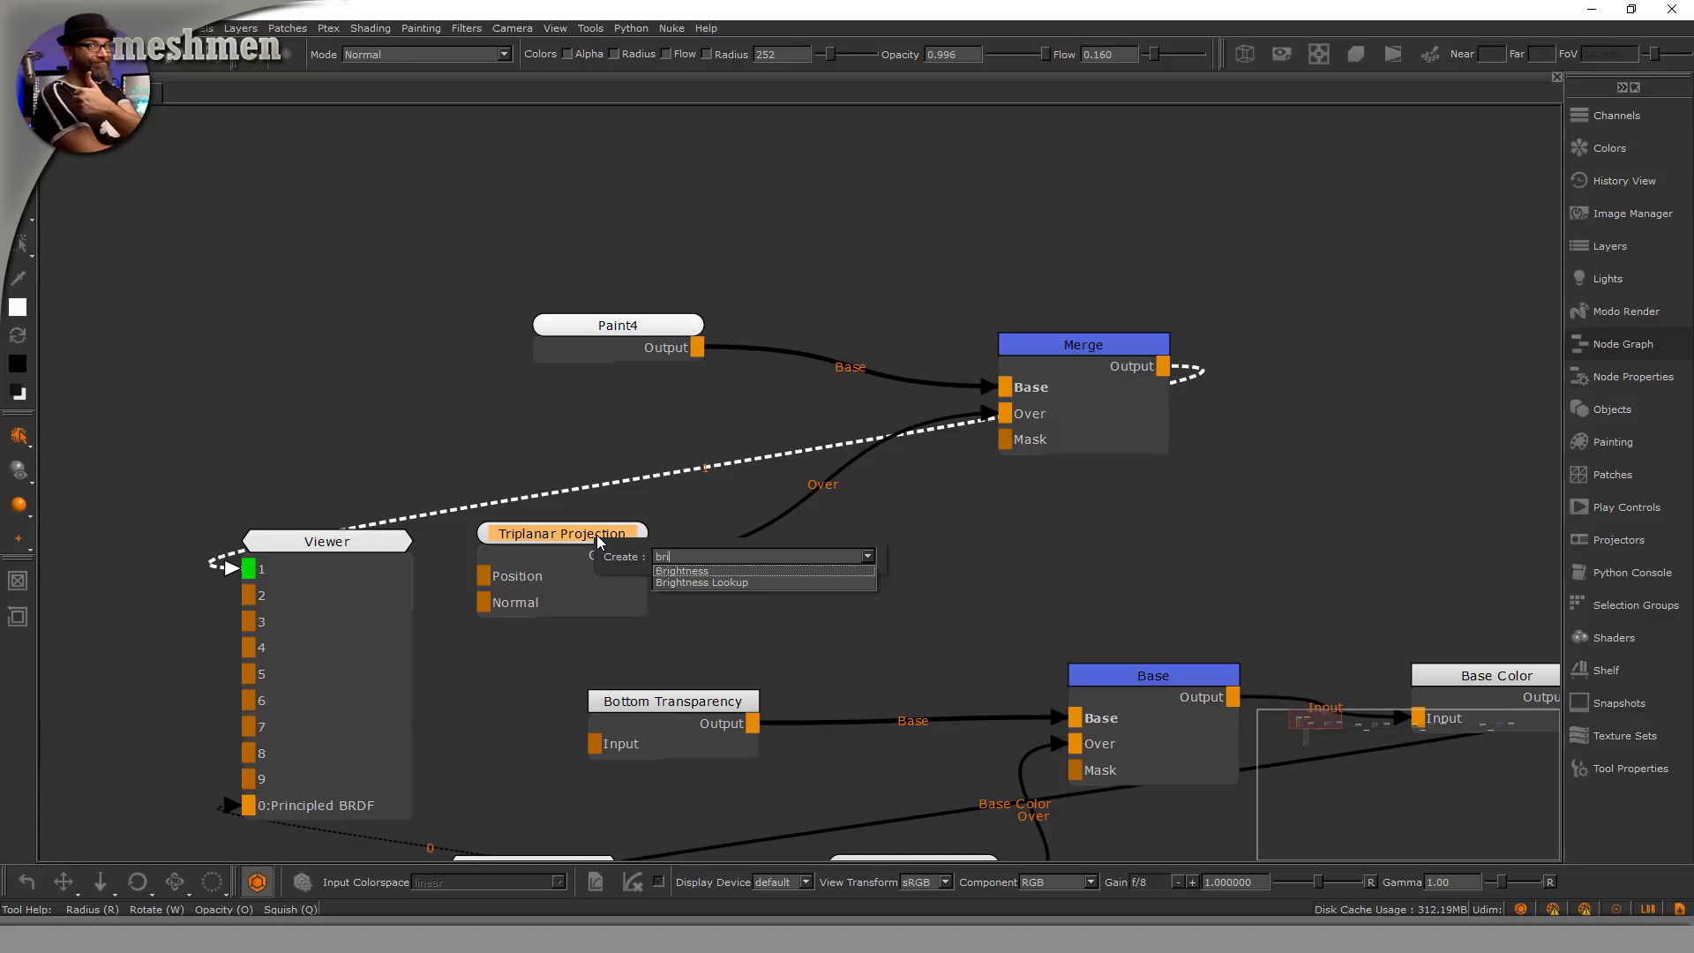
key(Down)
key(Return)
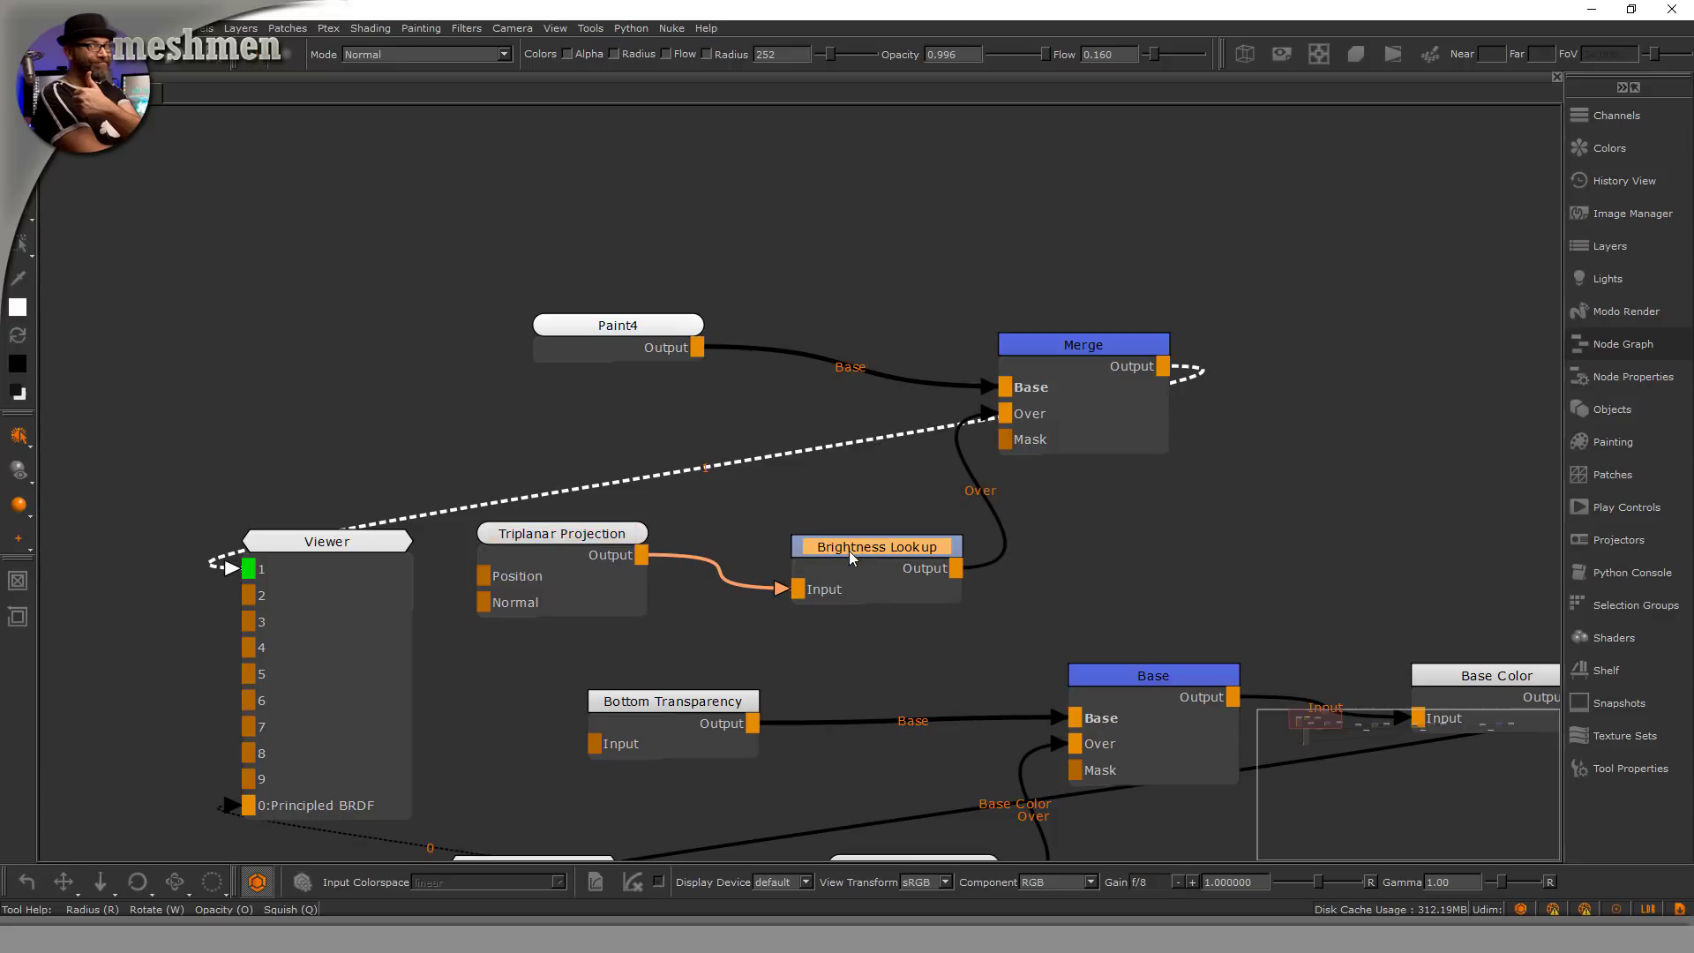
drag(851, 549, 814, 532)
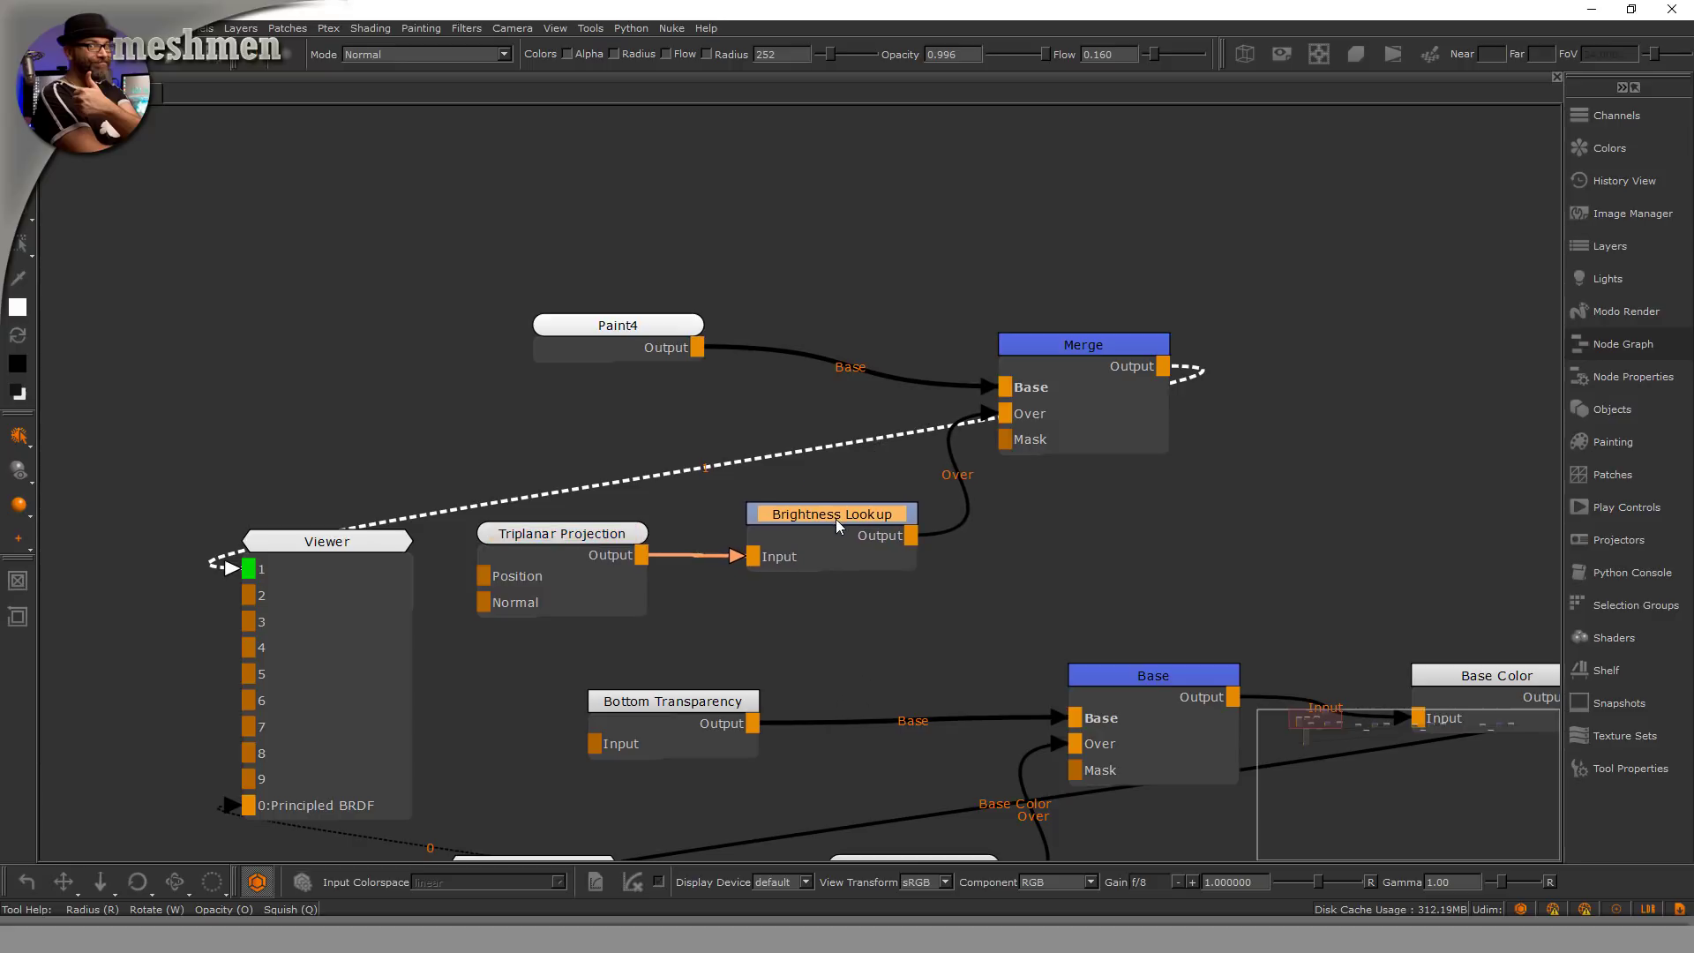
Step: Restore the viewport layout and connect the Brightness Lookup node to viewer input 1
key(space)
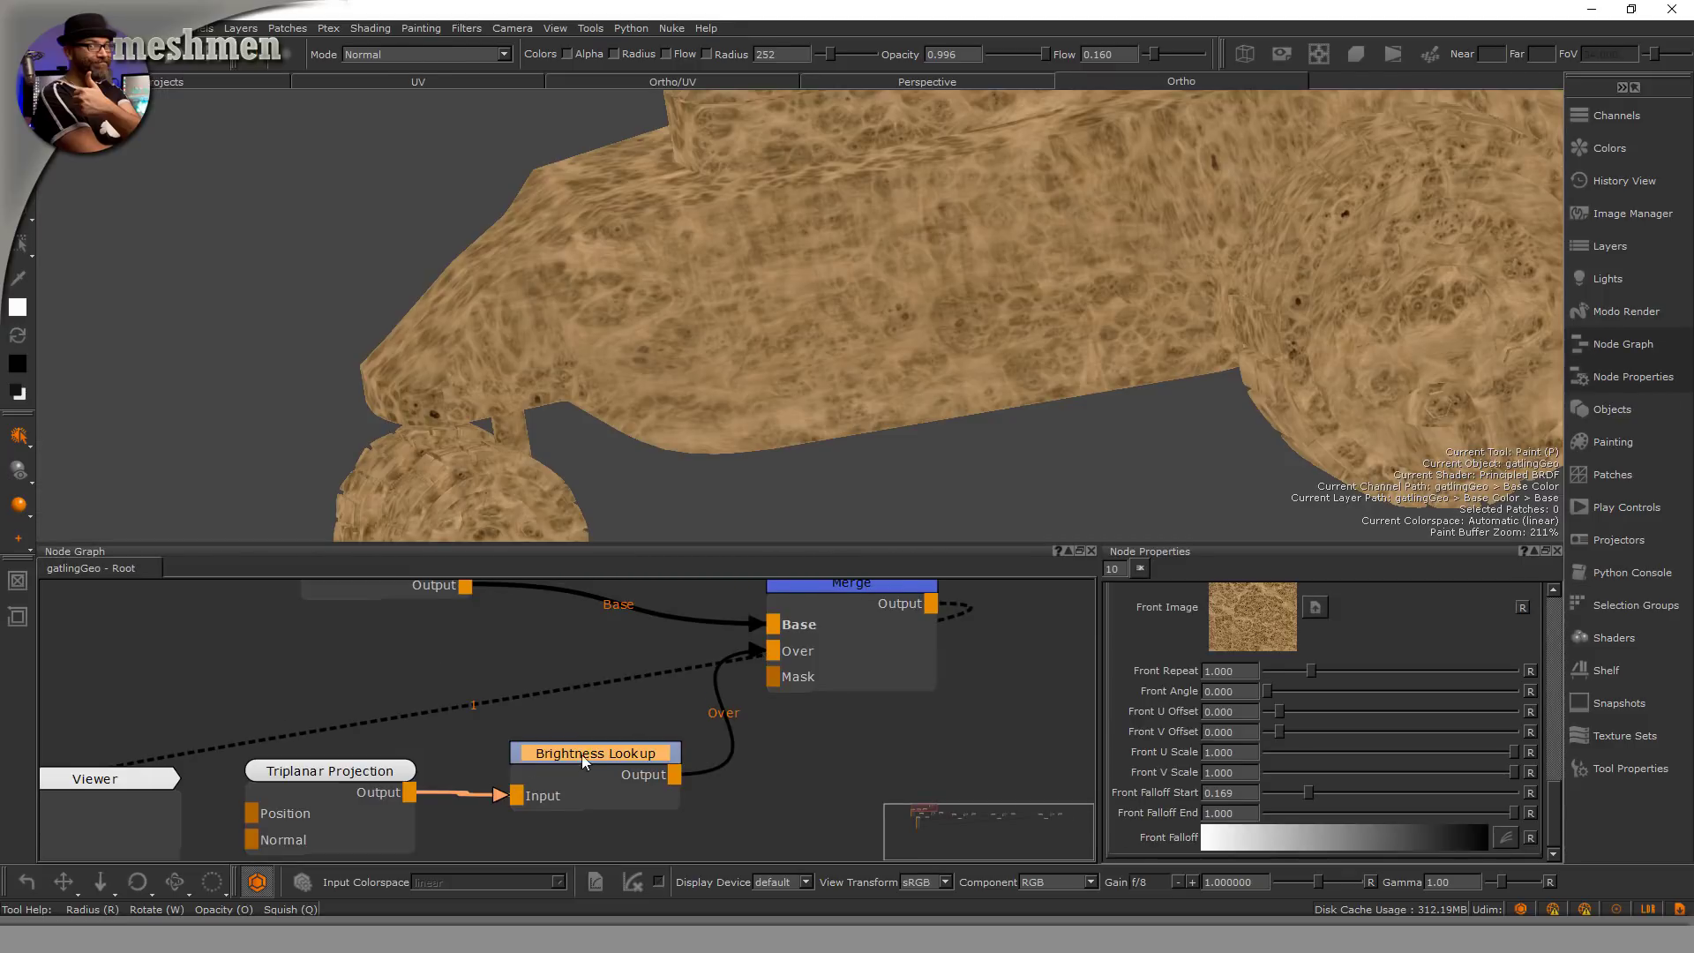
drag(589, 755, 612, 748)
key(1)
double_click(616, 750)
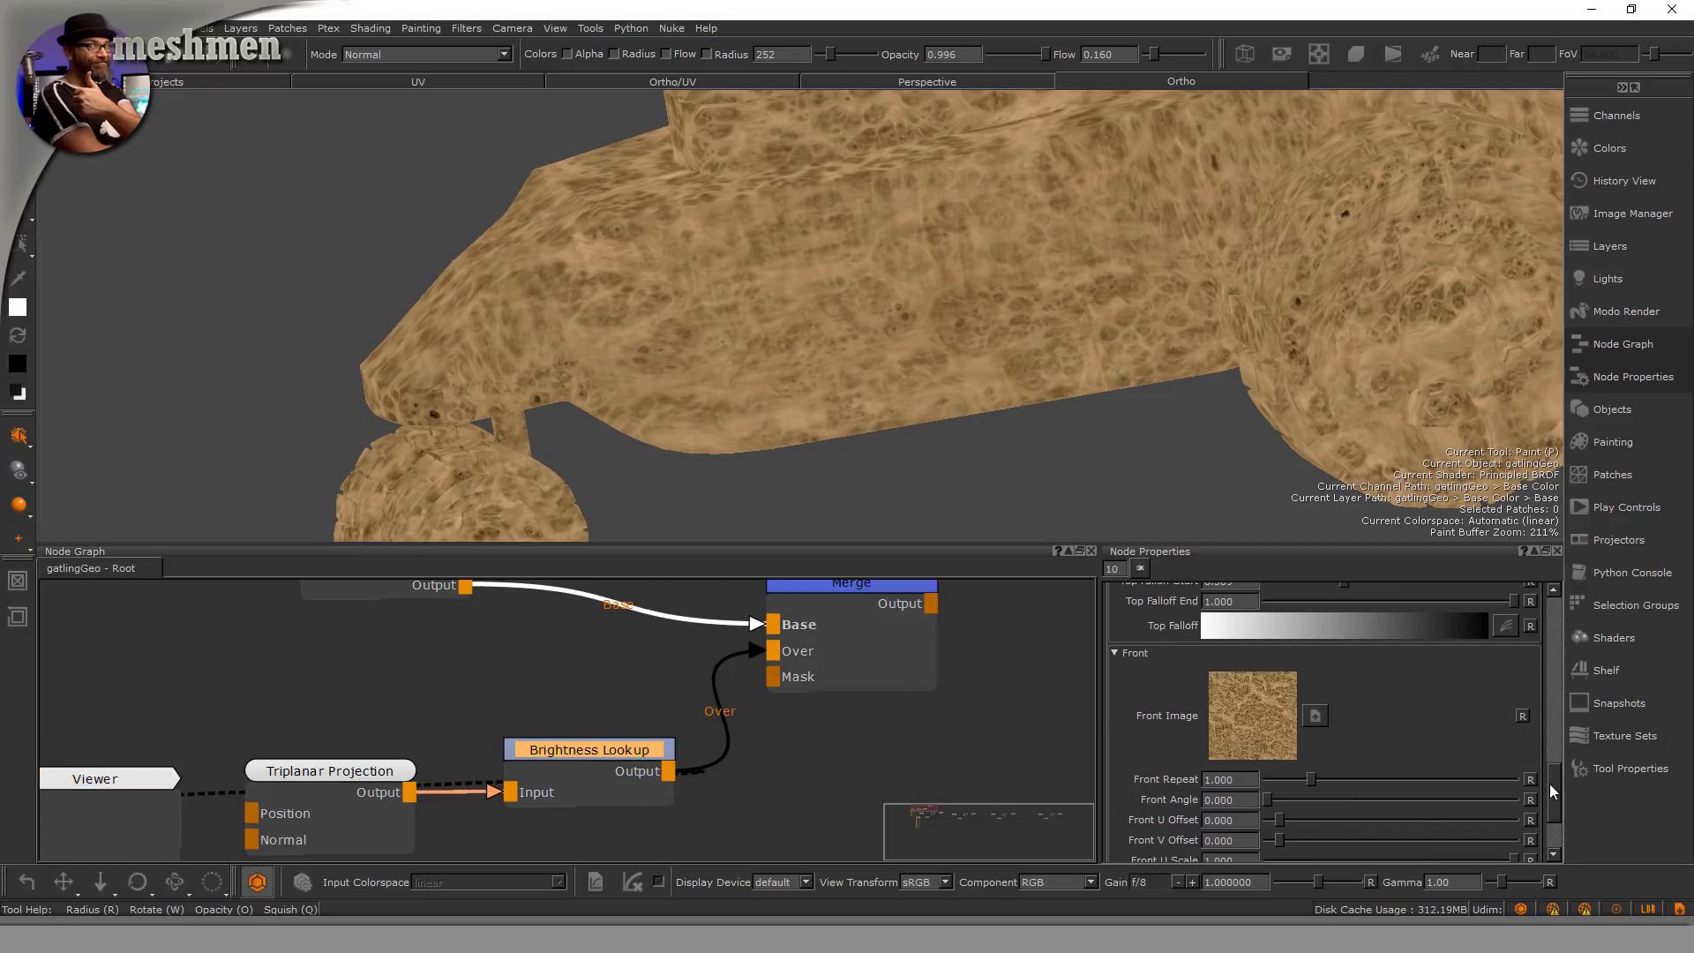
scroll(1554, 773, up, 3)
Step: Insert a Luminosity node between the Triplanar Projection and the Brightness Lookup
drag(371, 783, 289, 693)
key(Tab)
text(lu)
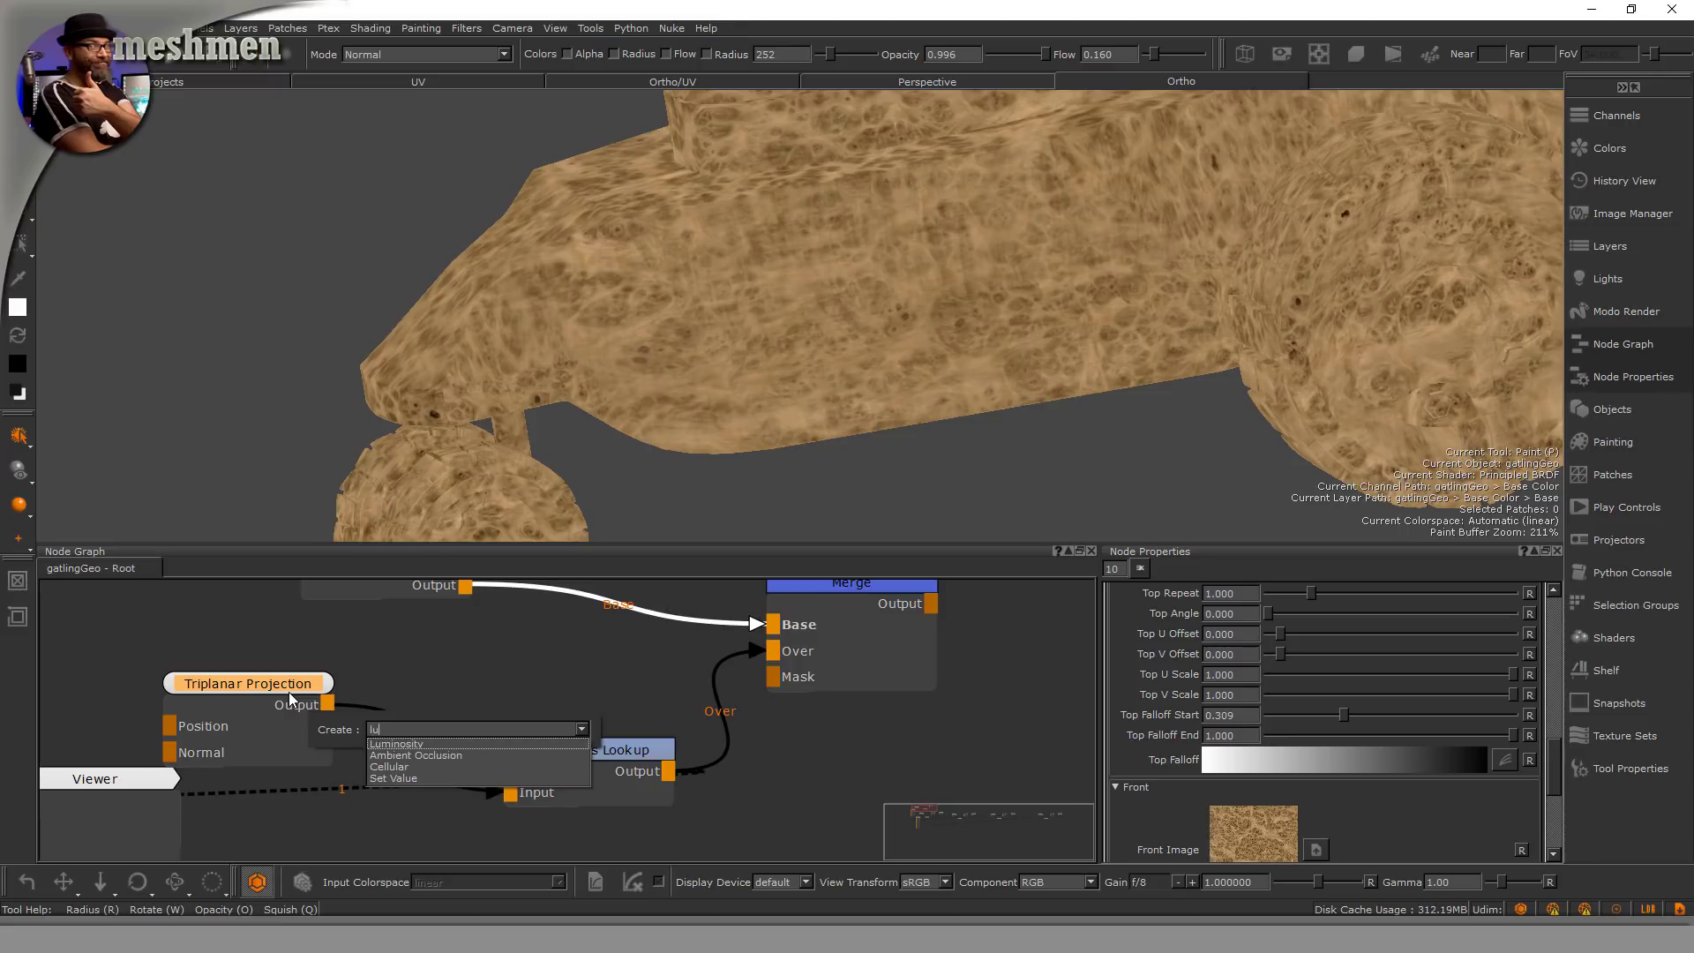
key(Down)
key(Return)
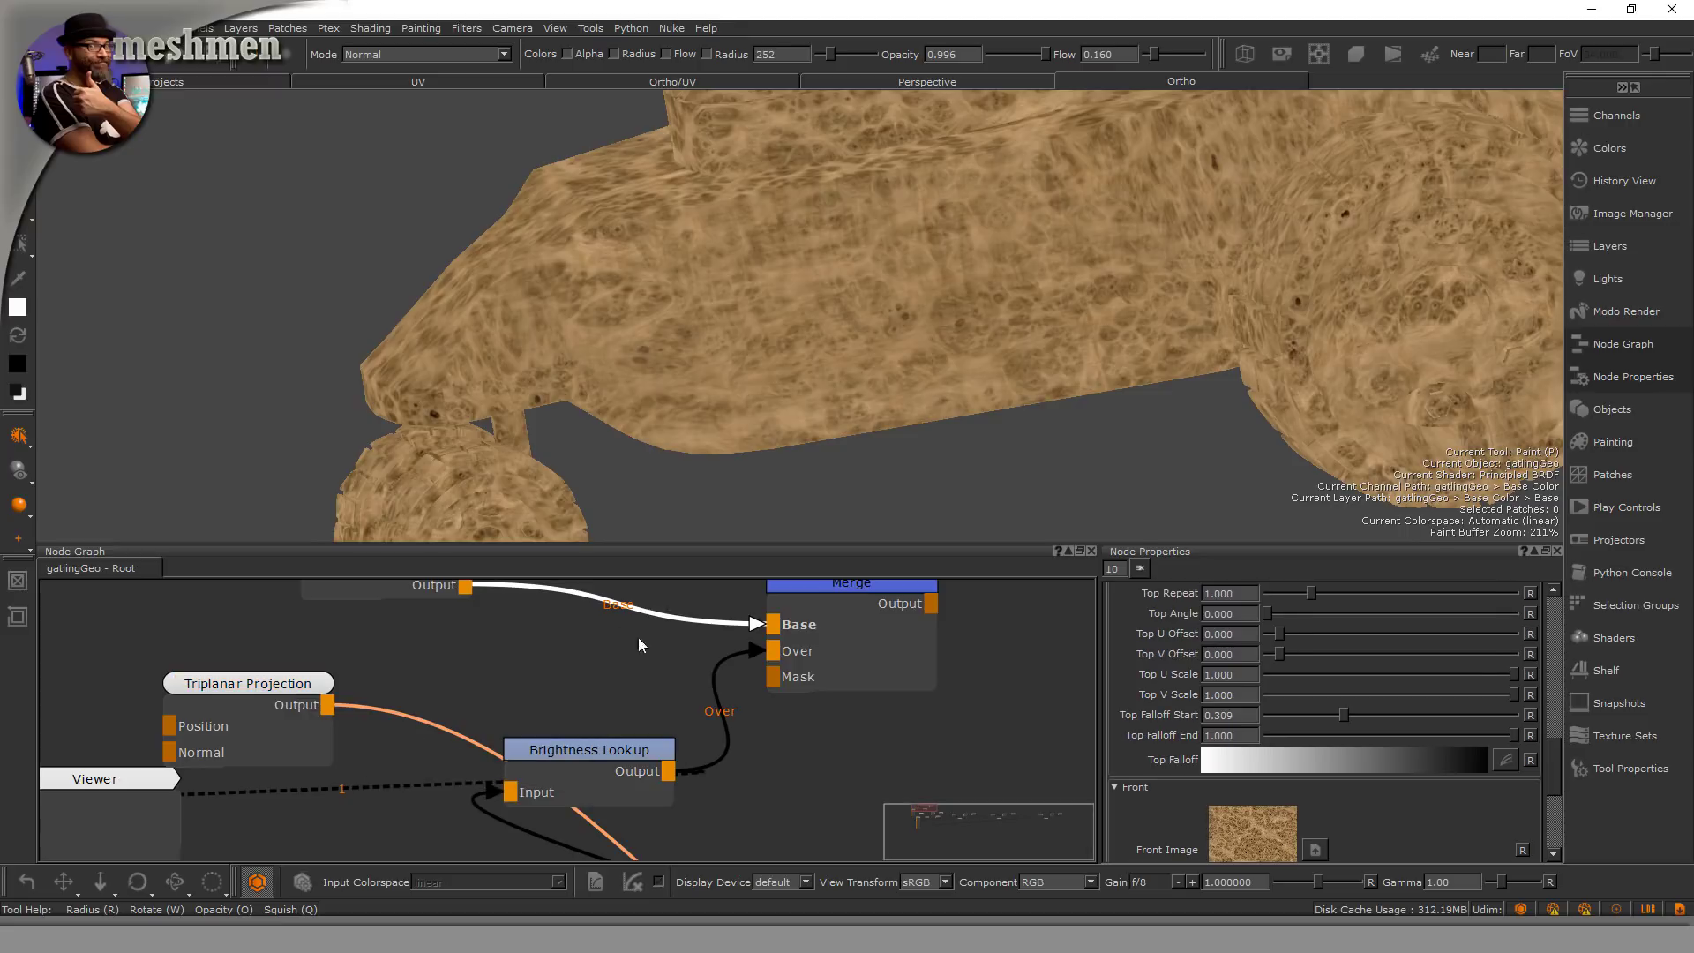
middle_drag(628, 749, 637, 588)
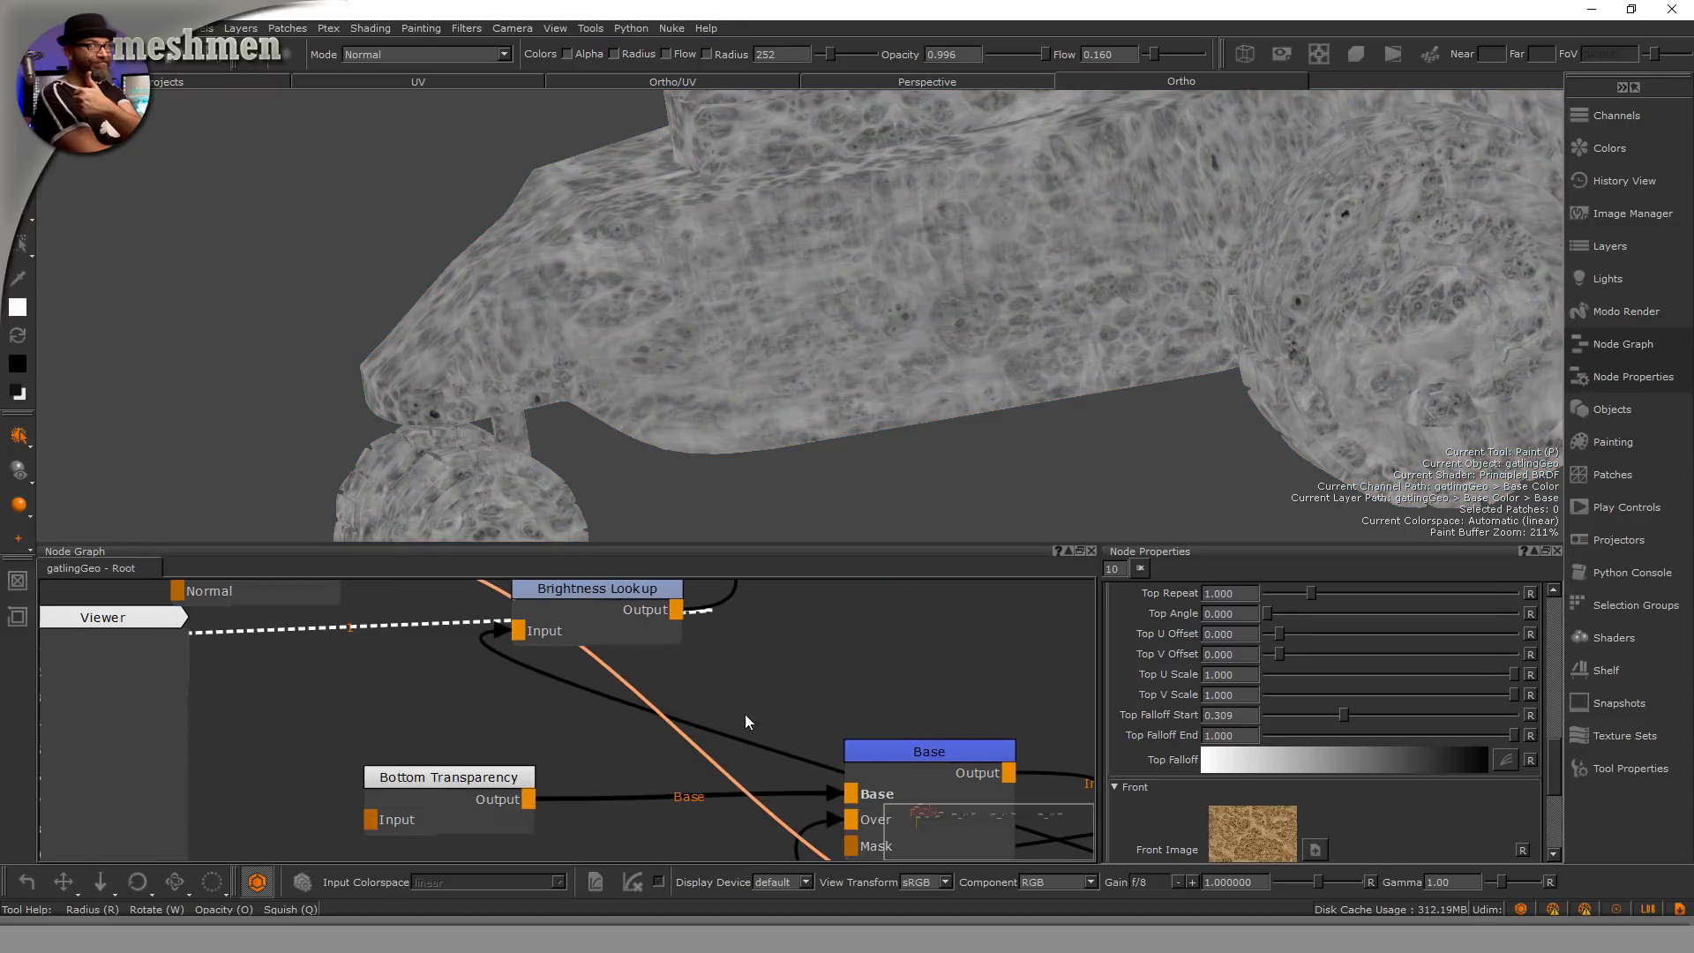
Step: Maximize the Node Graph, bring the Luminosity node beside its neighbours and autoplace the nodes feeding Merge
key(space)
middle_drag(882, 691, 783, 722)
drag(1221, 704, 575, 473)
drag(994, 214, 1231, 159)
right_click(1235, 156)
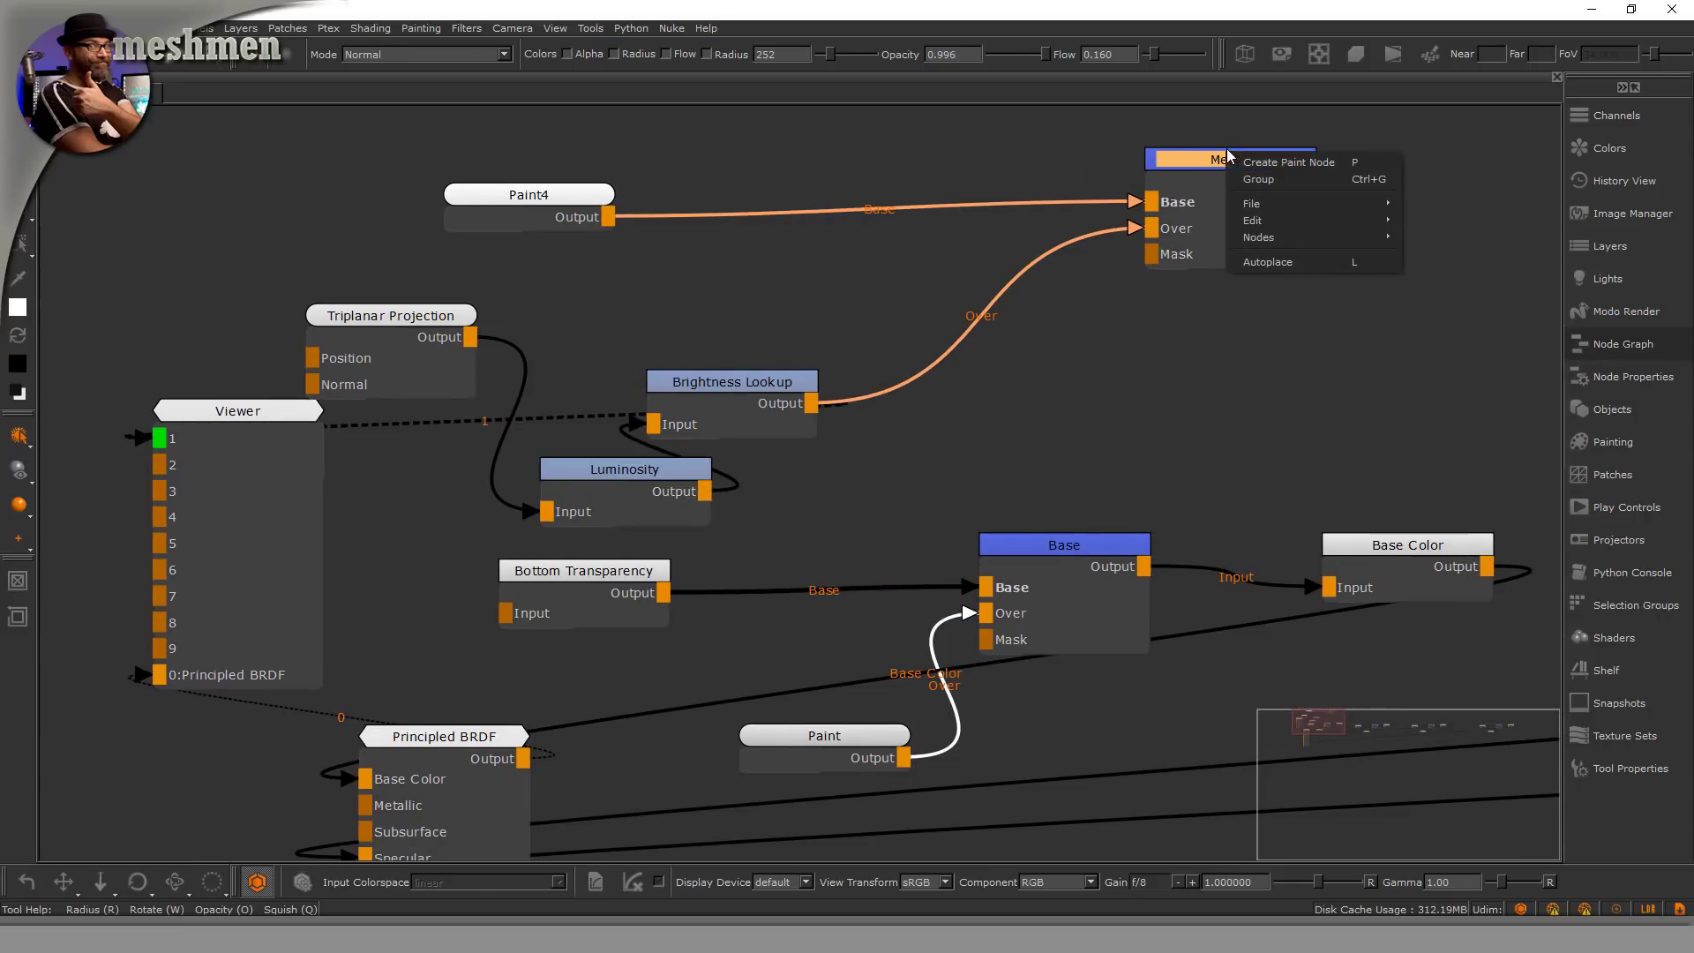
click(1270, 263)
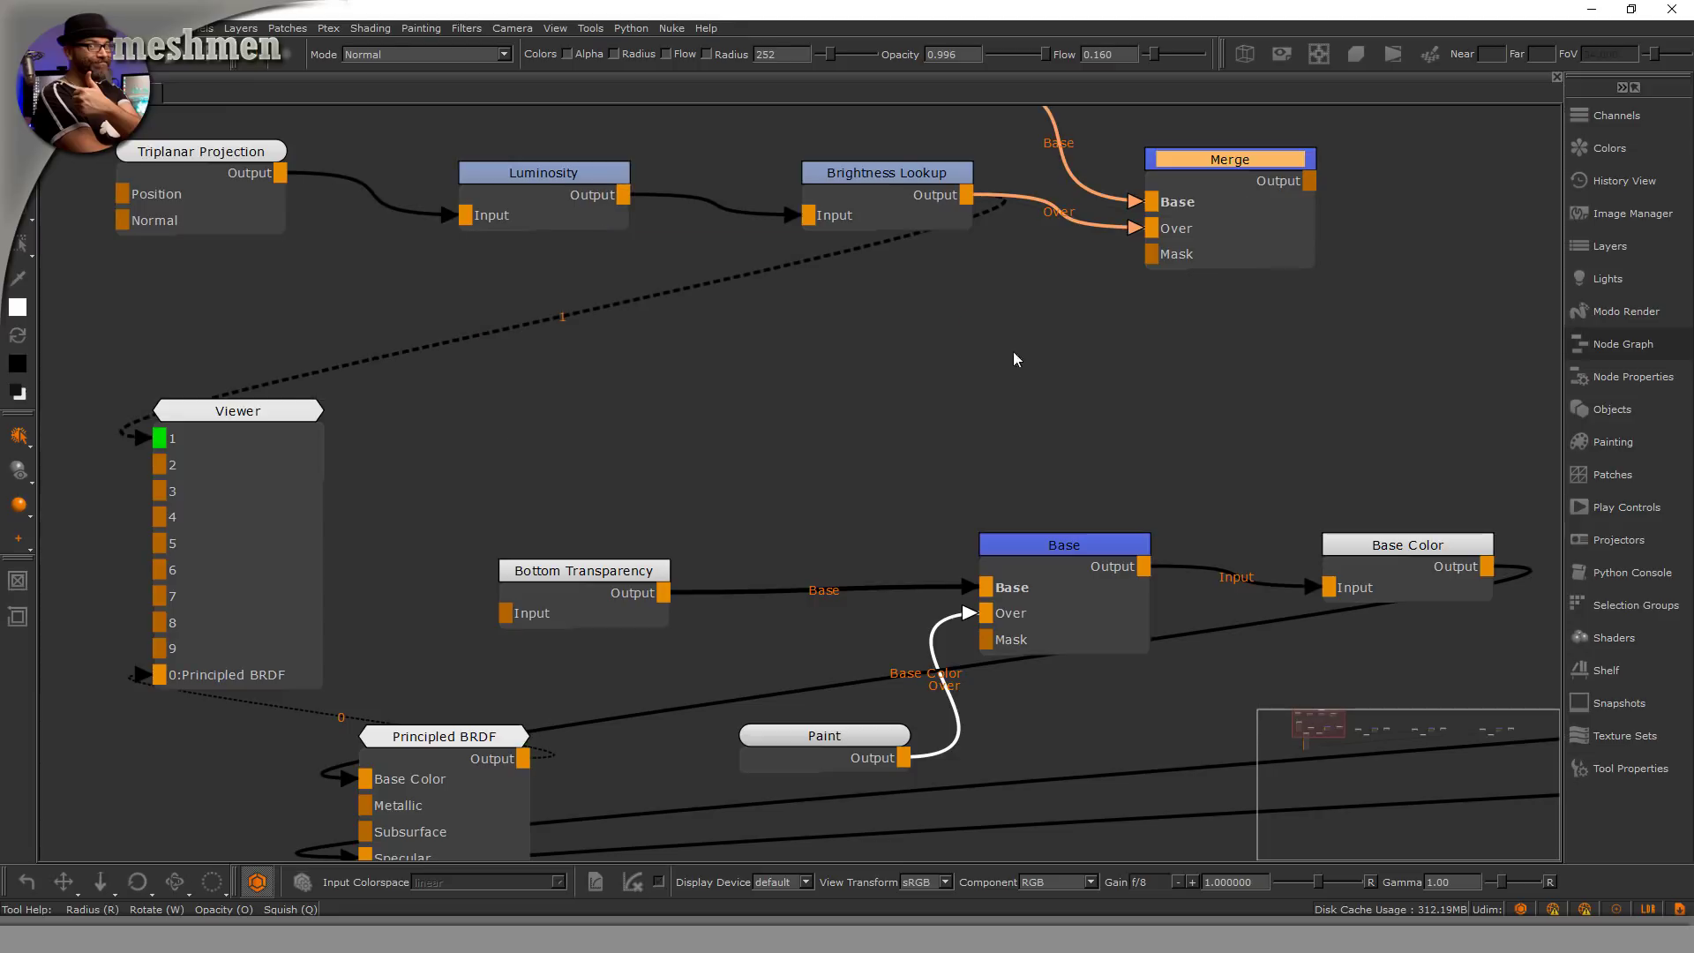
Step: Tidy the graph by repositioning the Paint4, Triplanar Projection and Luminosity nodes around the Brightness Lookup and Merge
middle_drag(963, 305, 955, 501)
scroll(949, 379, down, 1)
mouse_move(869, 291)
mouse_down()
mouse_move(665, 177)
mouse_move(818, 165)
mouse_up()
drag(297, 379, 265, 404)
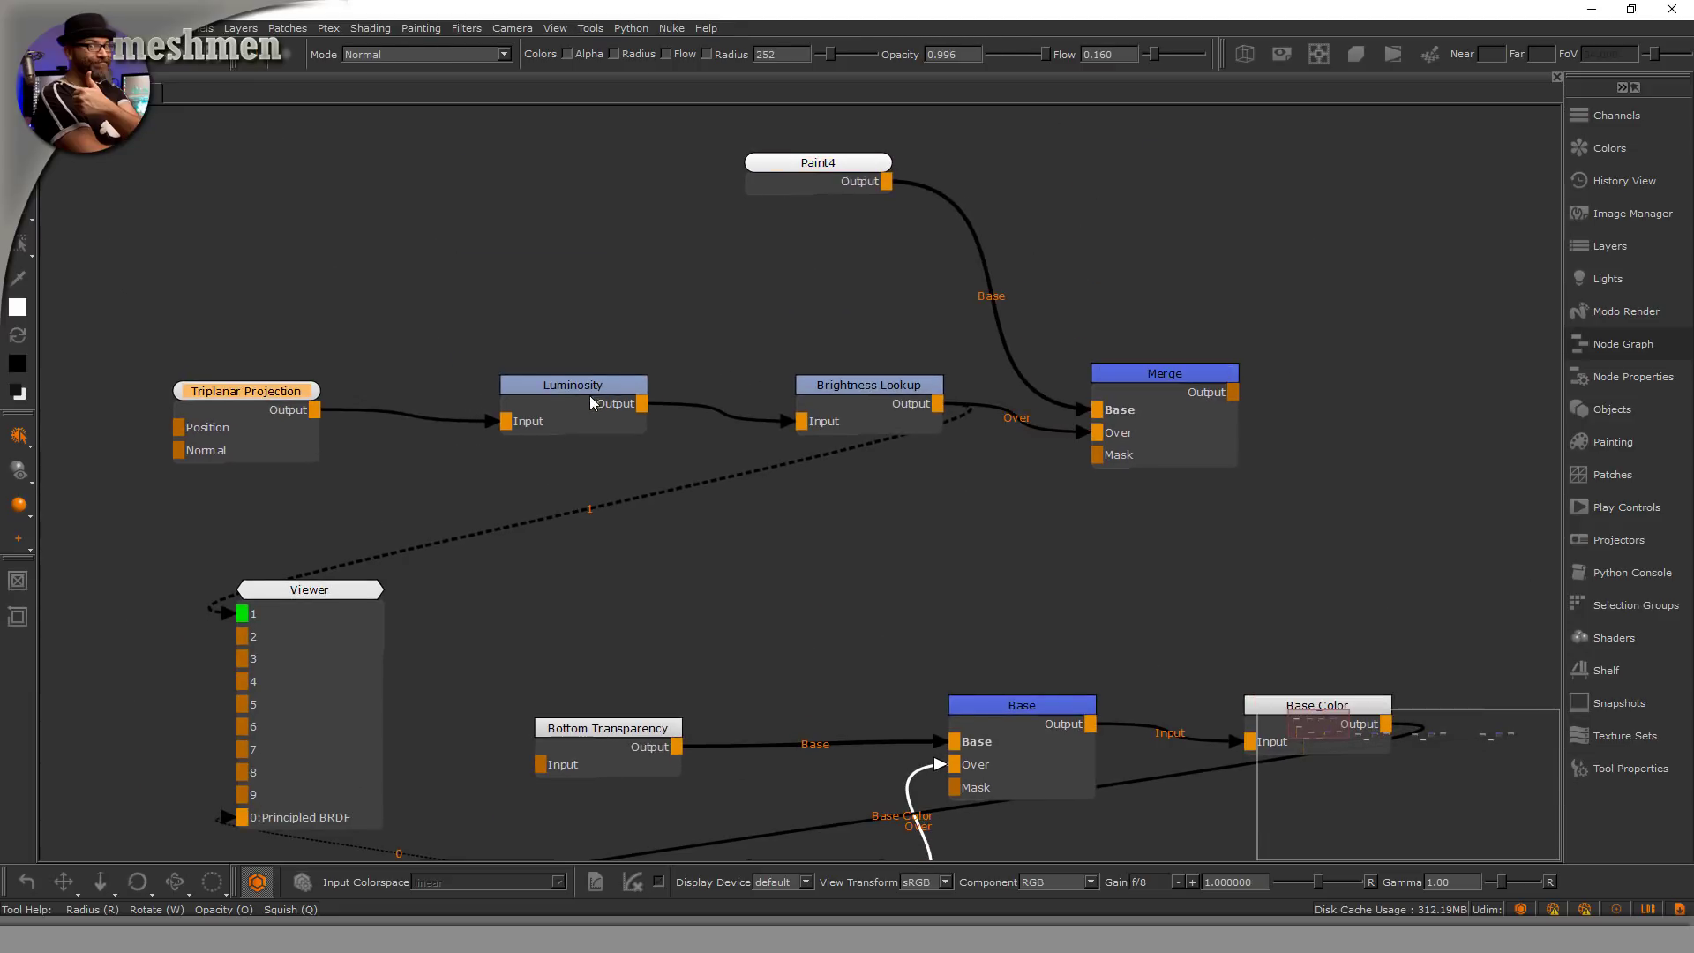
drag(589, 386, 582, 389)
click(1162, 375)
drag(843, 386, 683, 372)
Step: View the Brightness Lookup on the model through viewer input 1 and open its Map curve editor over the viewport
key(1)
key(space)
drag(857, 611, 840, 604)
key(1)
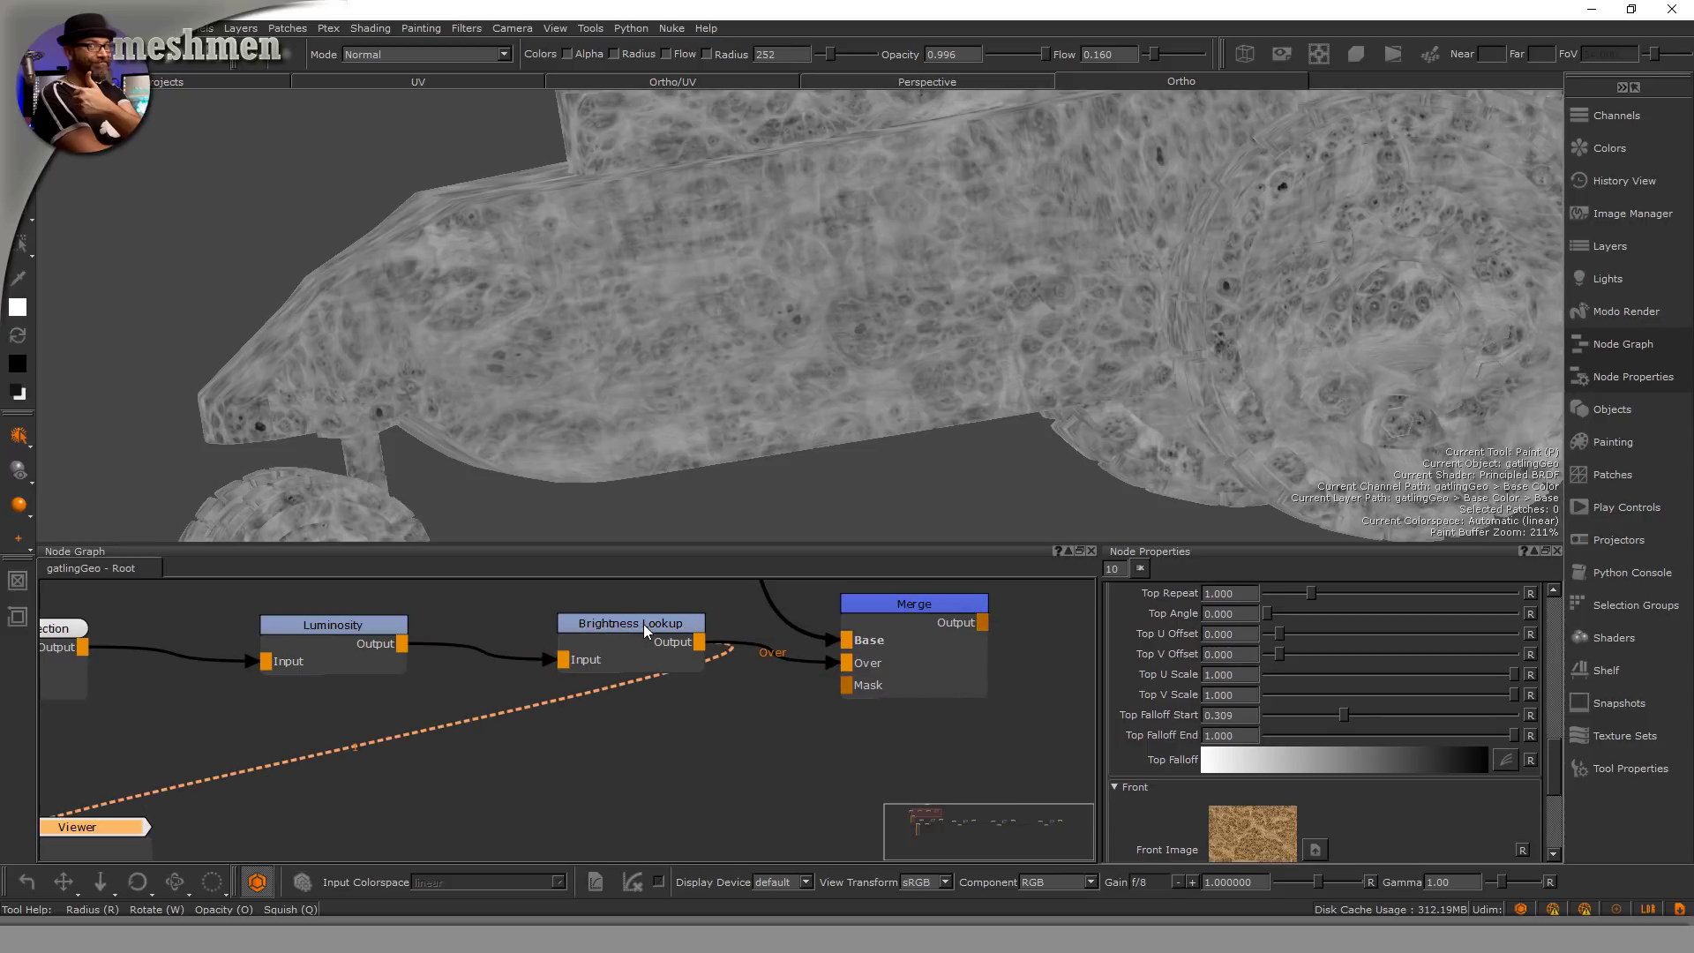
click(643, 623)
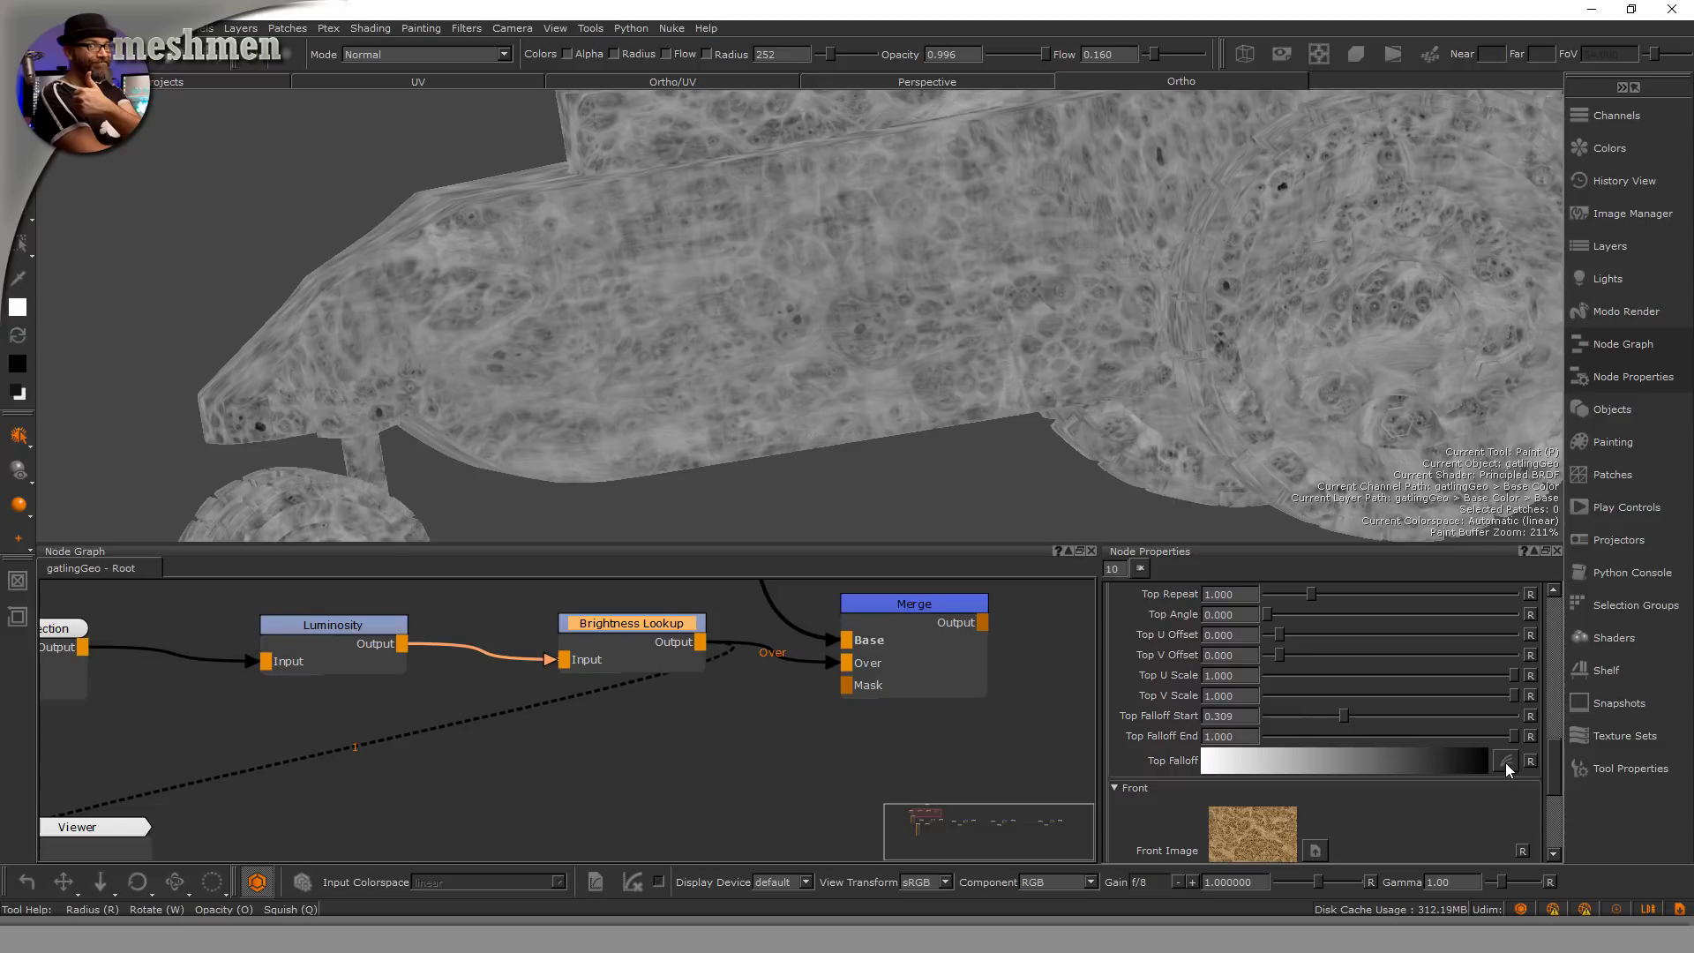
click(1521, 637)
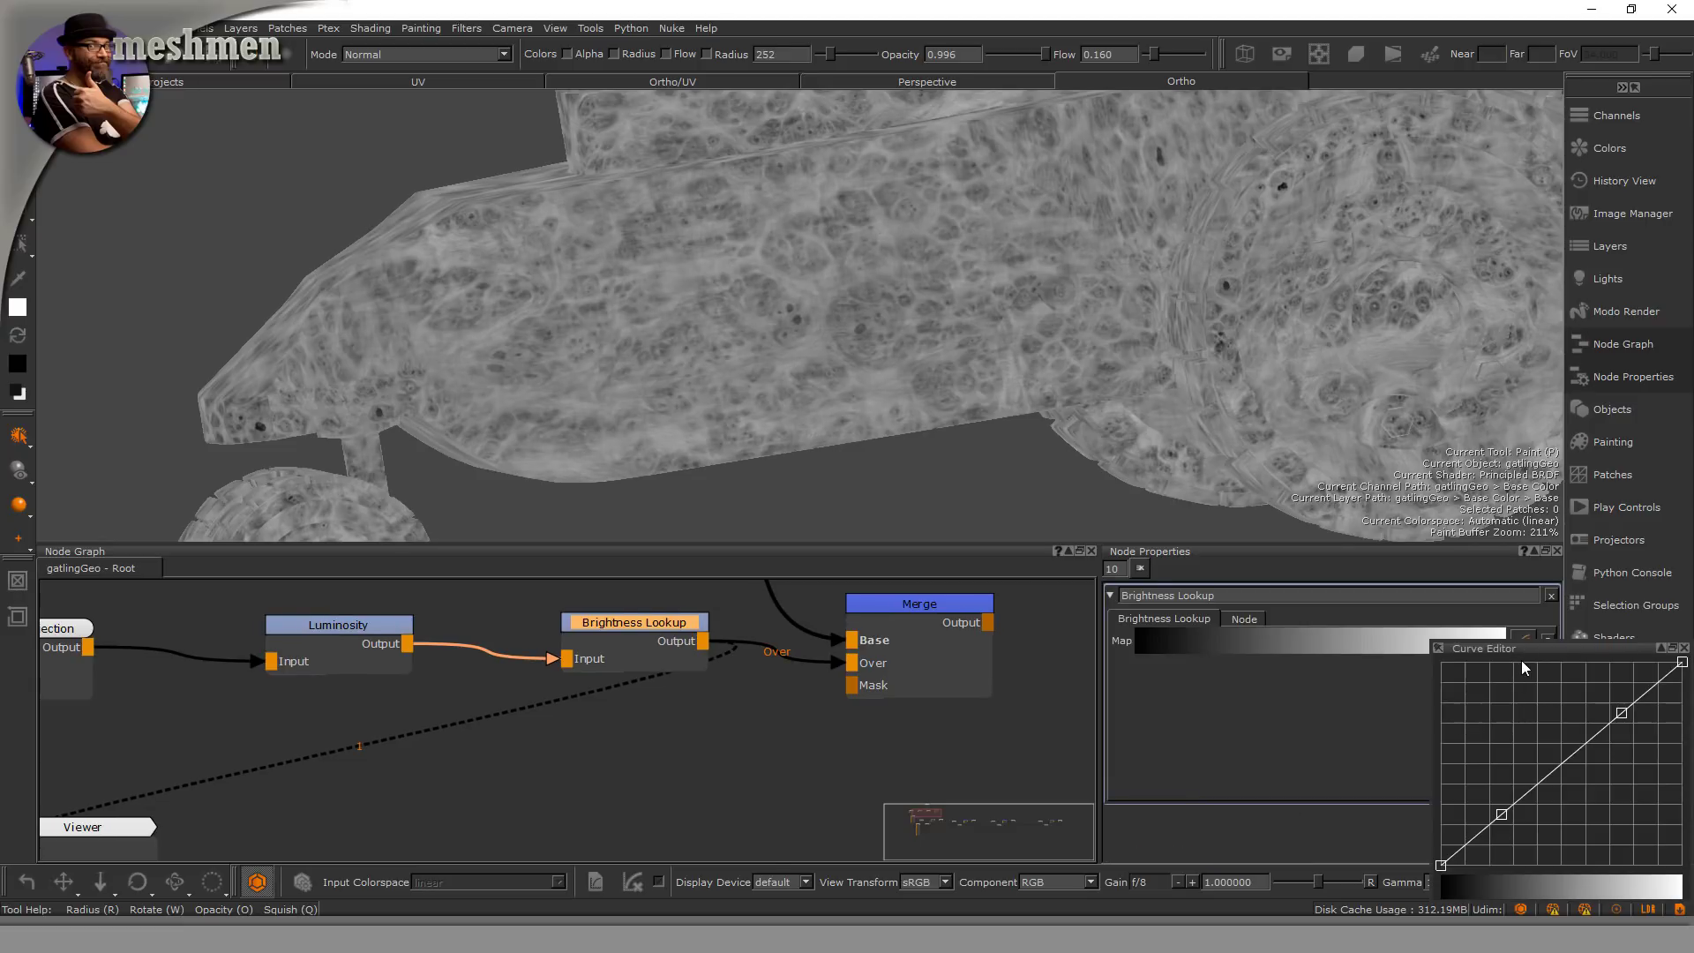
drag(1522, 658, 252, 214)
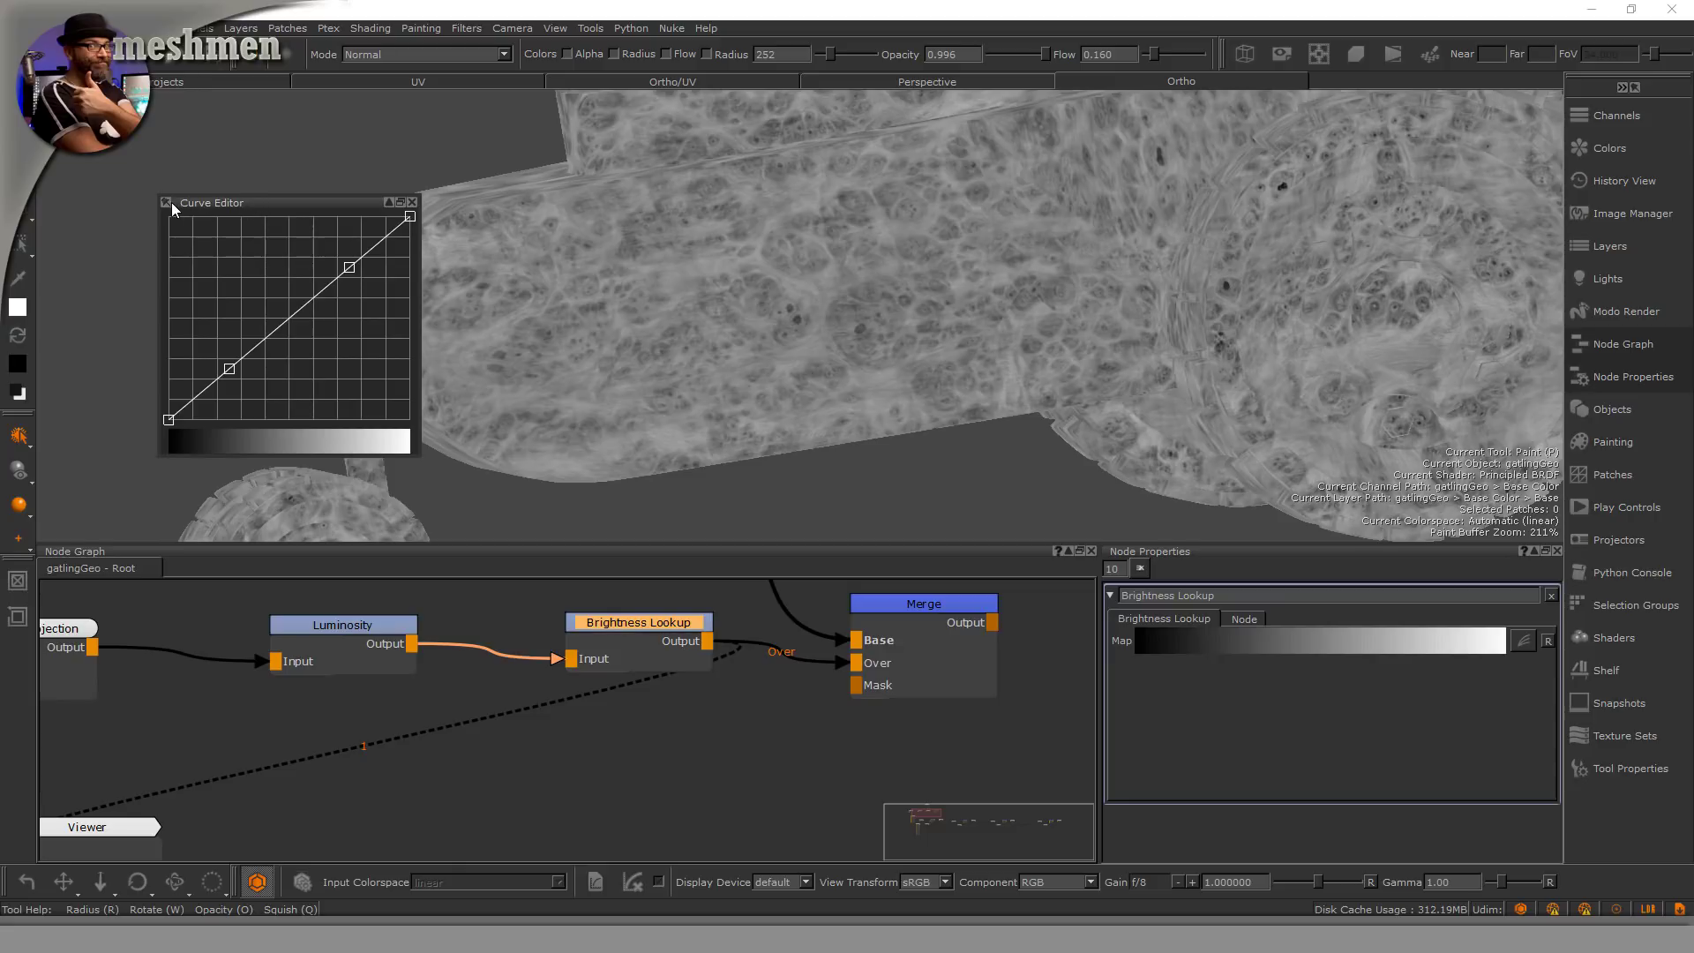
Step: Shape the Brightness Lookup's Map curve into a steep S-curve to give the triplanar texture strong black-and-white contrast
drag(229, 369, 253, 384)
drag(349, 266, 316, 257)
drag(254, 383, 222, 393)
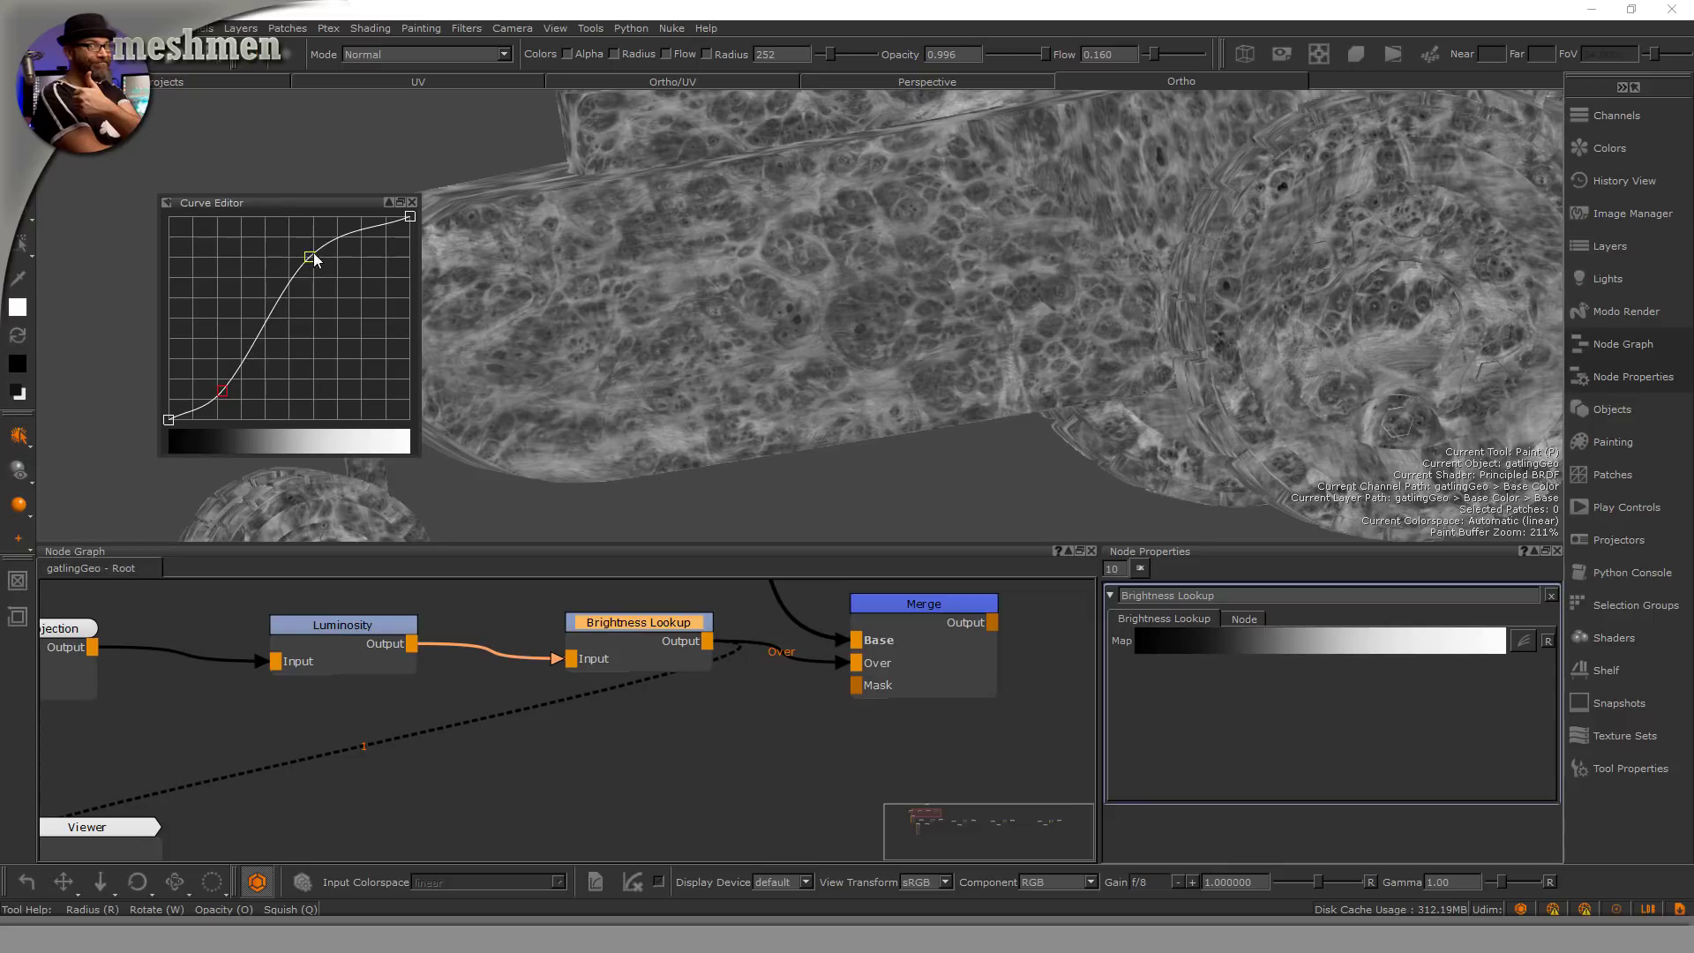
drag(313, 258, 267, 251)
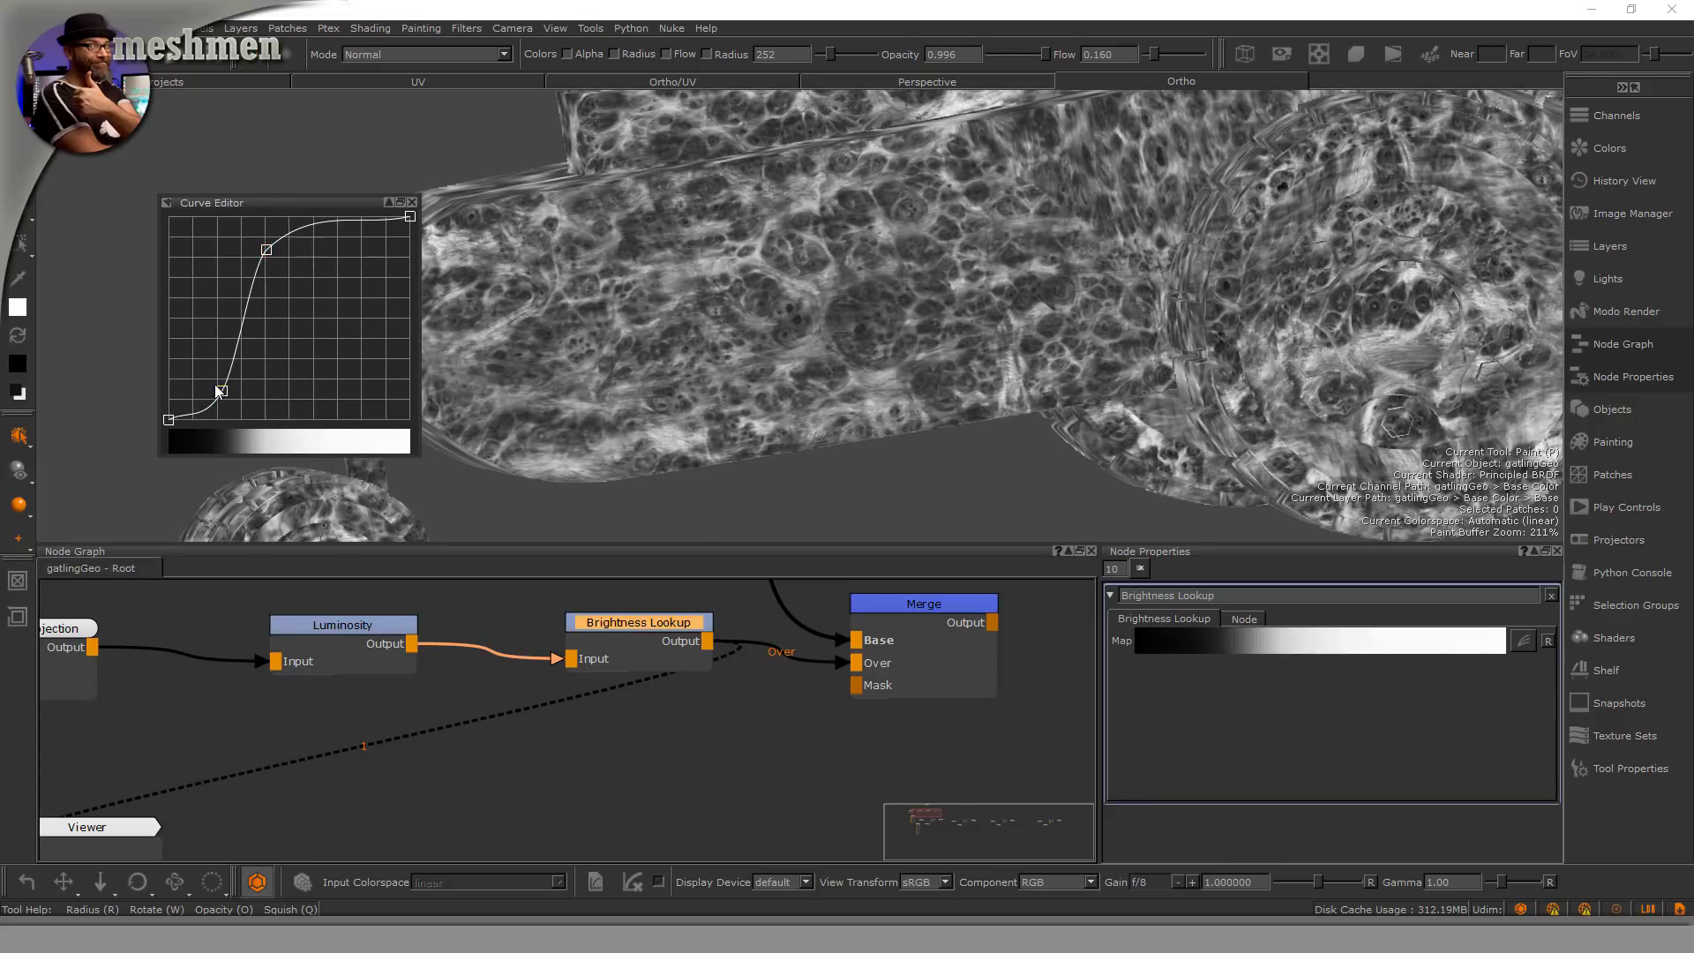
drag(222, 394, 215, 395)
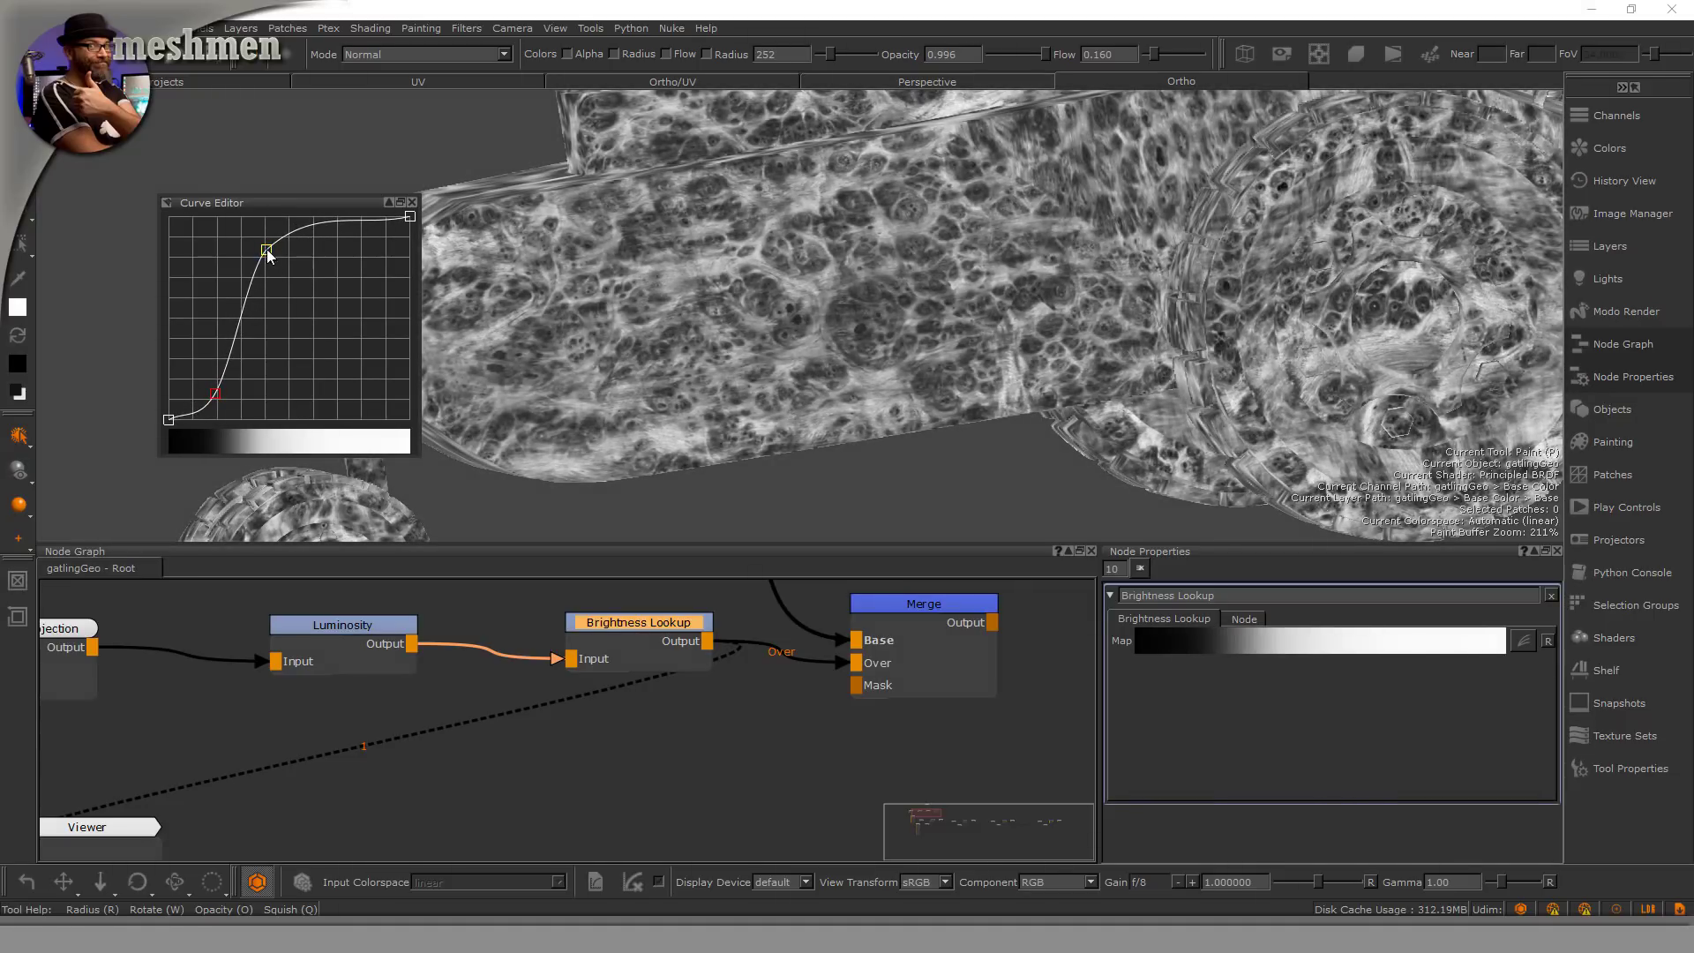
drag(267, 251, 235, 249)
Step: Switch viewer input 1 to the Merge node and line Merge up beside Paint4
click(892, 601)
key(1)
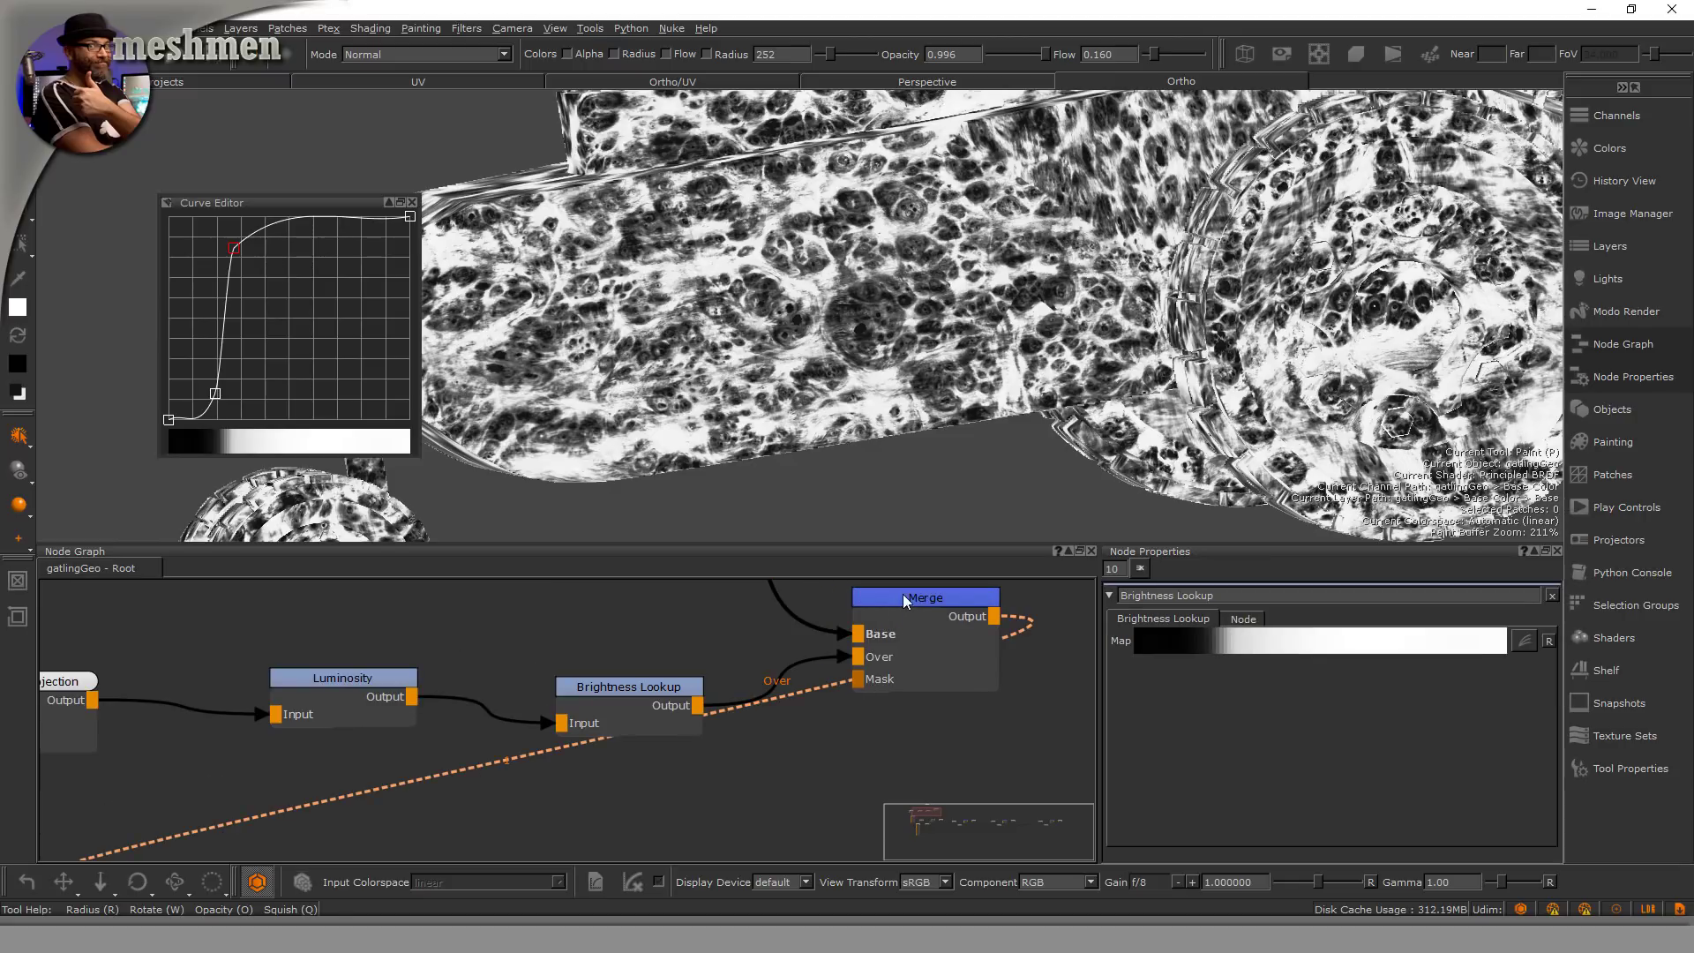
drag(908, 600, 912, 628)
click(843, 674)
click(912, 616)
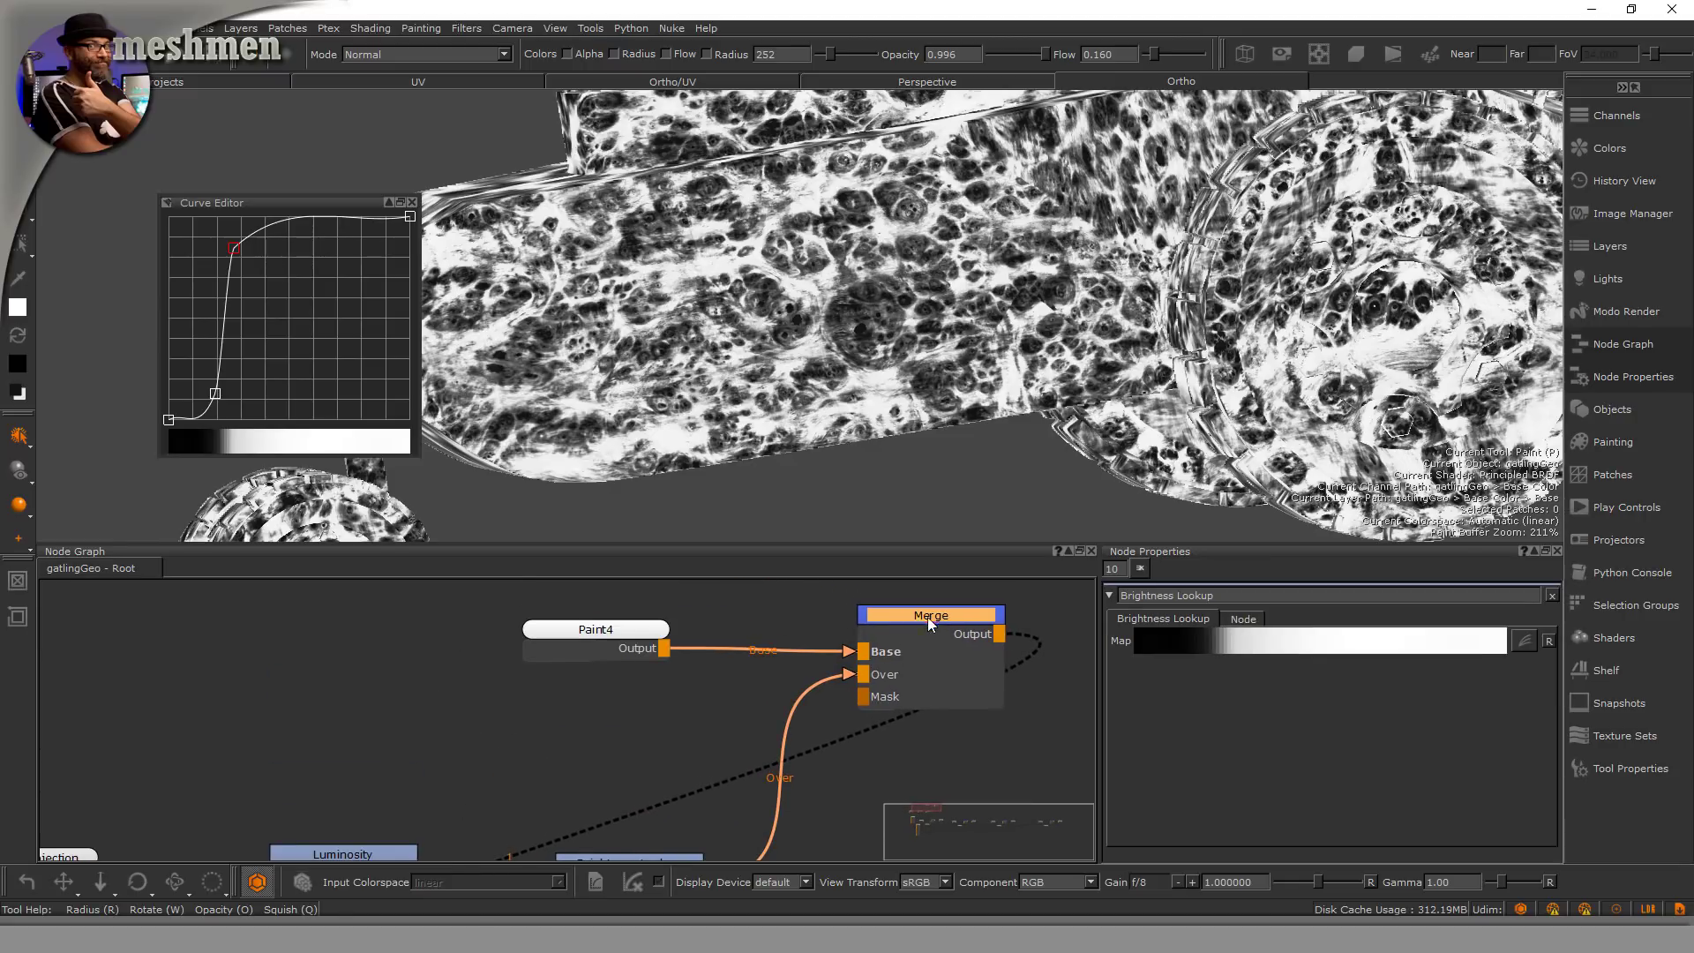
Step: Set the Merge node's Mode to Overlay
double_click(931, 616)
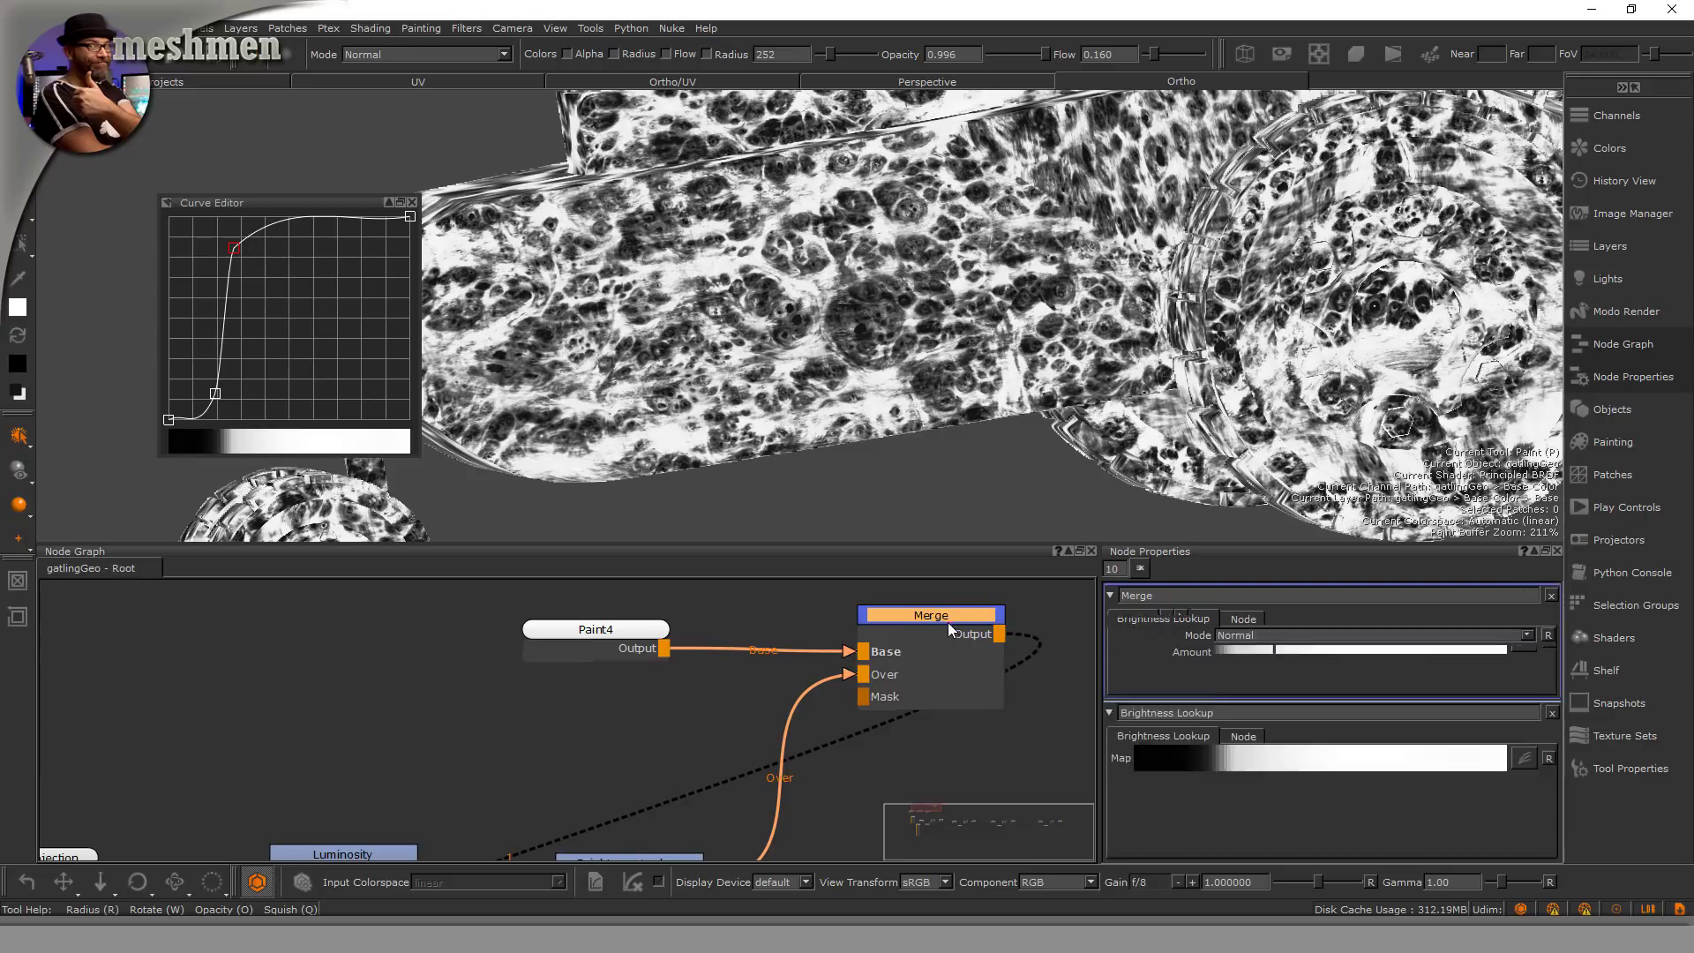
click(1274, 637)
mouse_move(1268, 734)
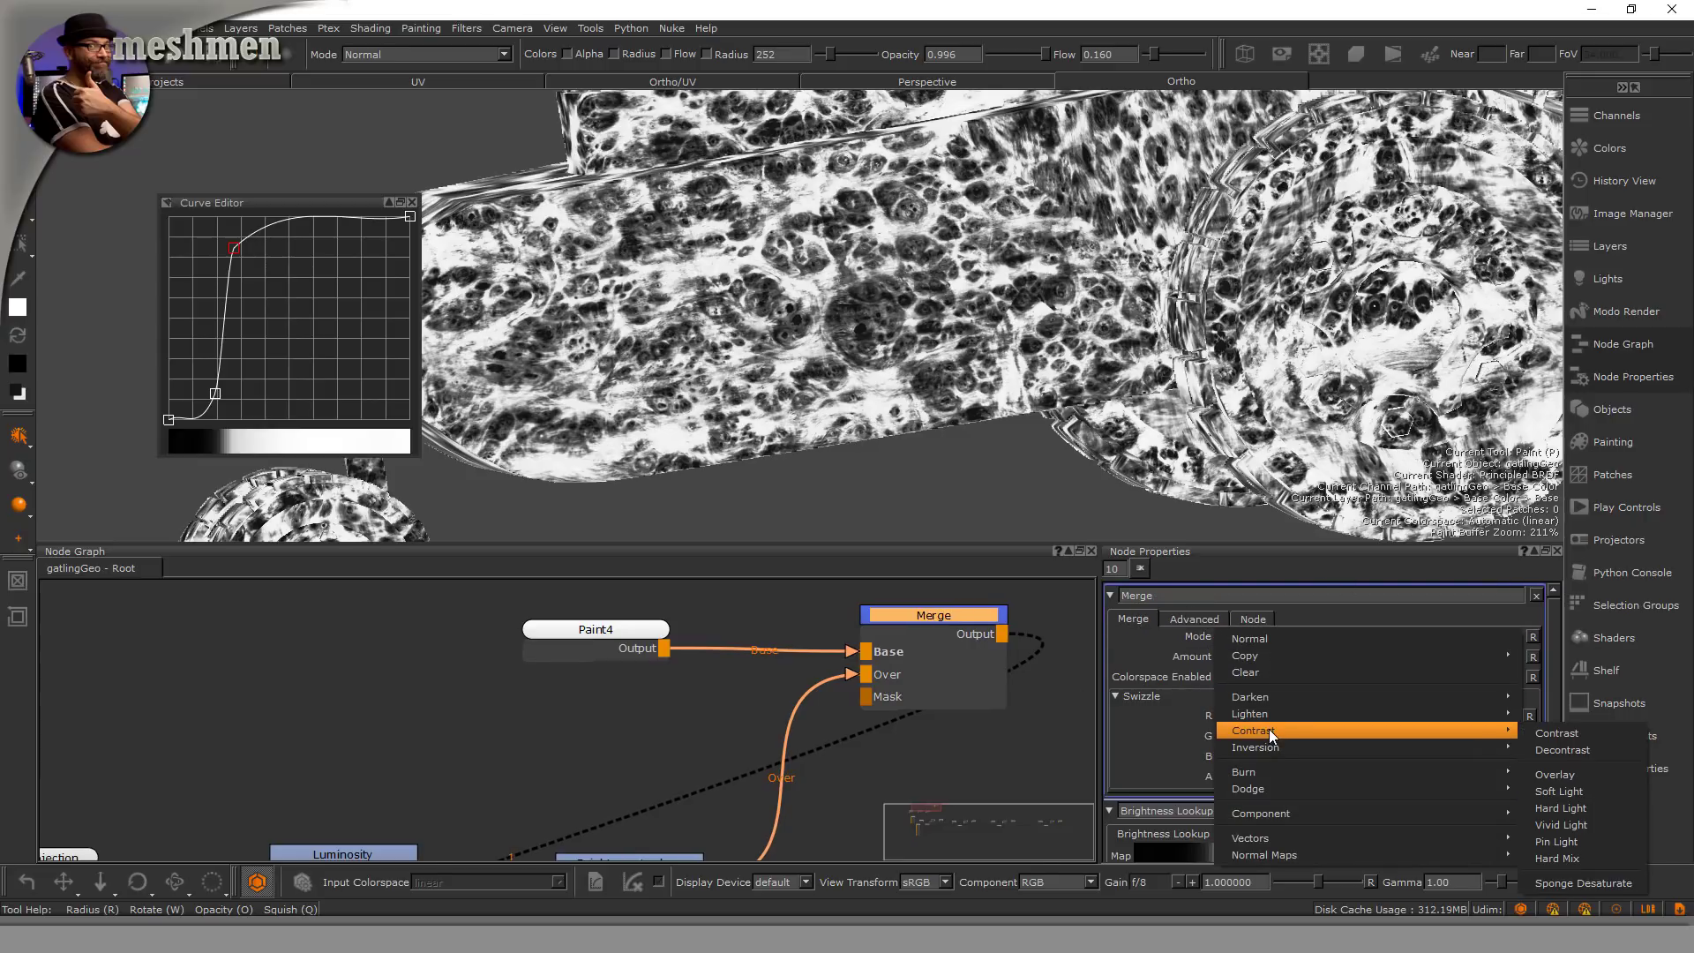
click(1557, 774)
click(956, 651)
Step: Try a brush stroke across the vehicle's body in Paint4 and undo it
alt+drag(812, 415, 733, 421)
alt+middle_drag(726, 423, 779, 401)
click(610, 631)
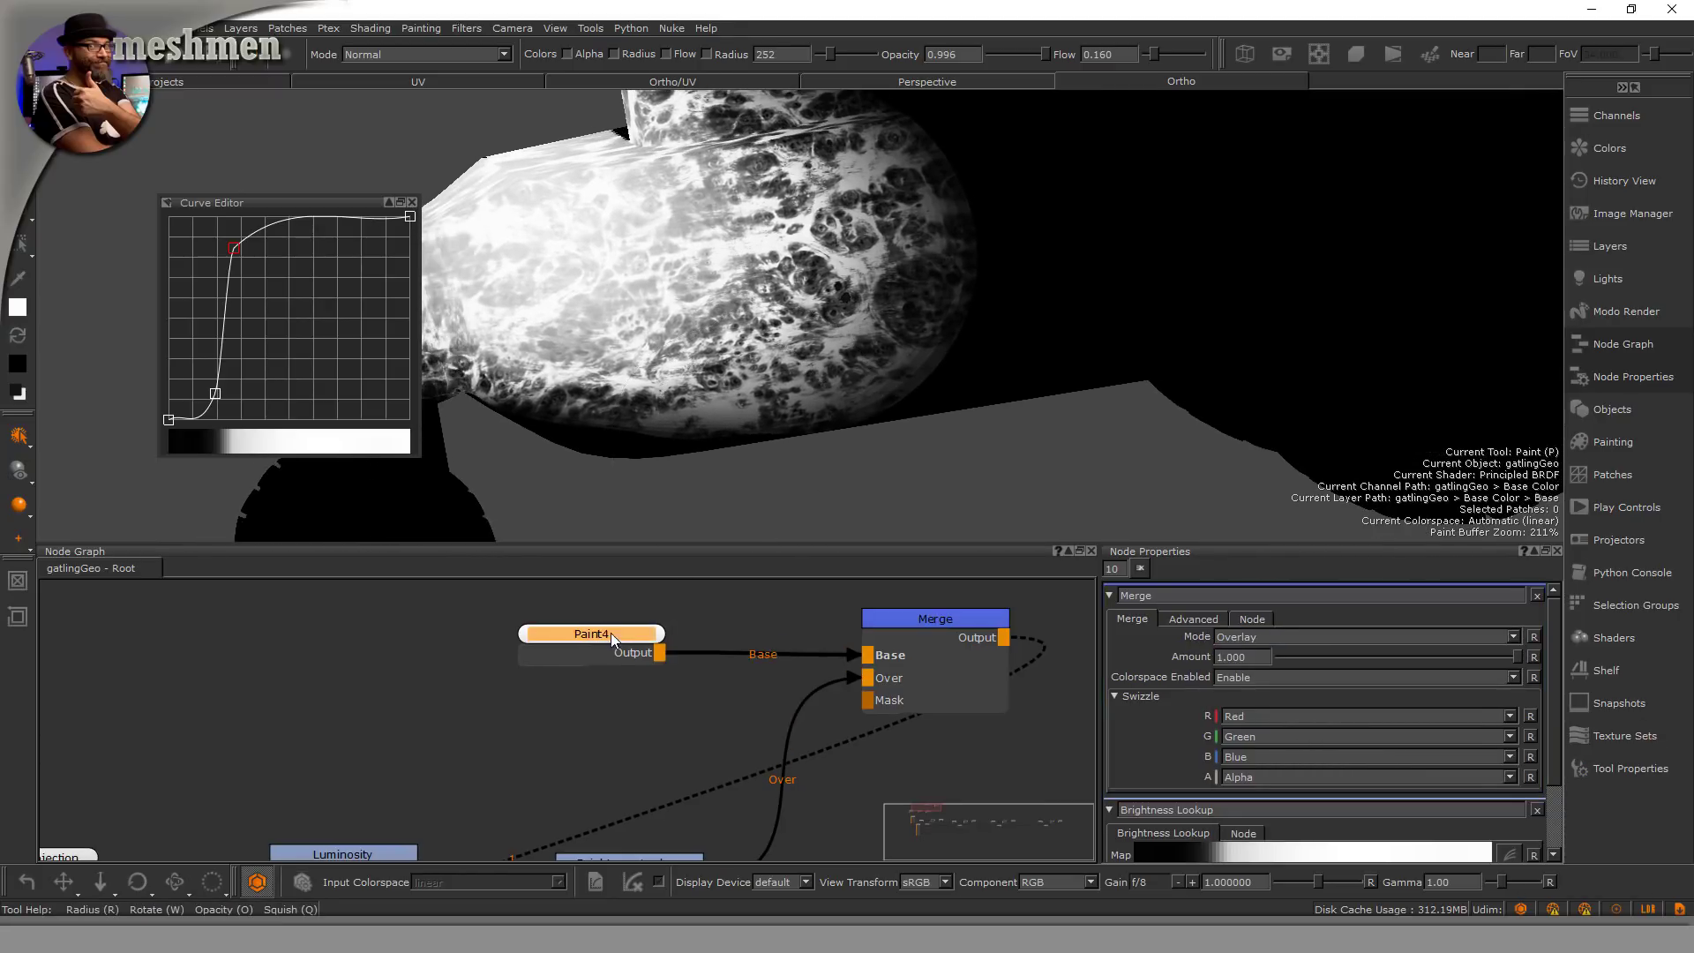
drag(776, 273, 1016, 259)
key(ctrl+z)
Step: Soften the Brightness Lookup curve by readjusting its upper and lower middle points while viewing the merged mask
drag(252, 250, 260, 251)
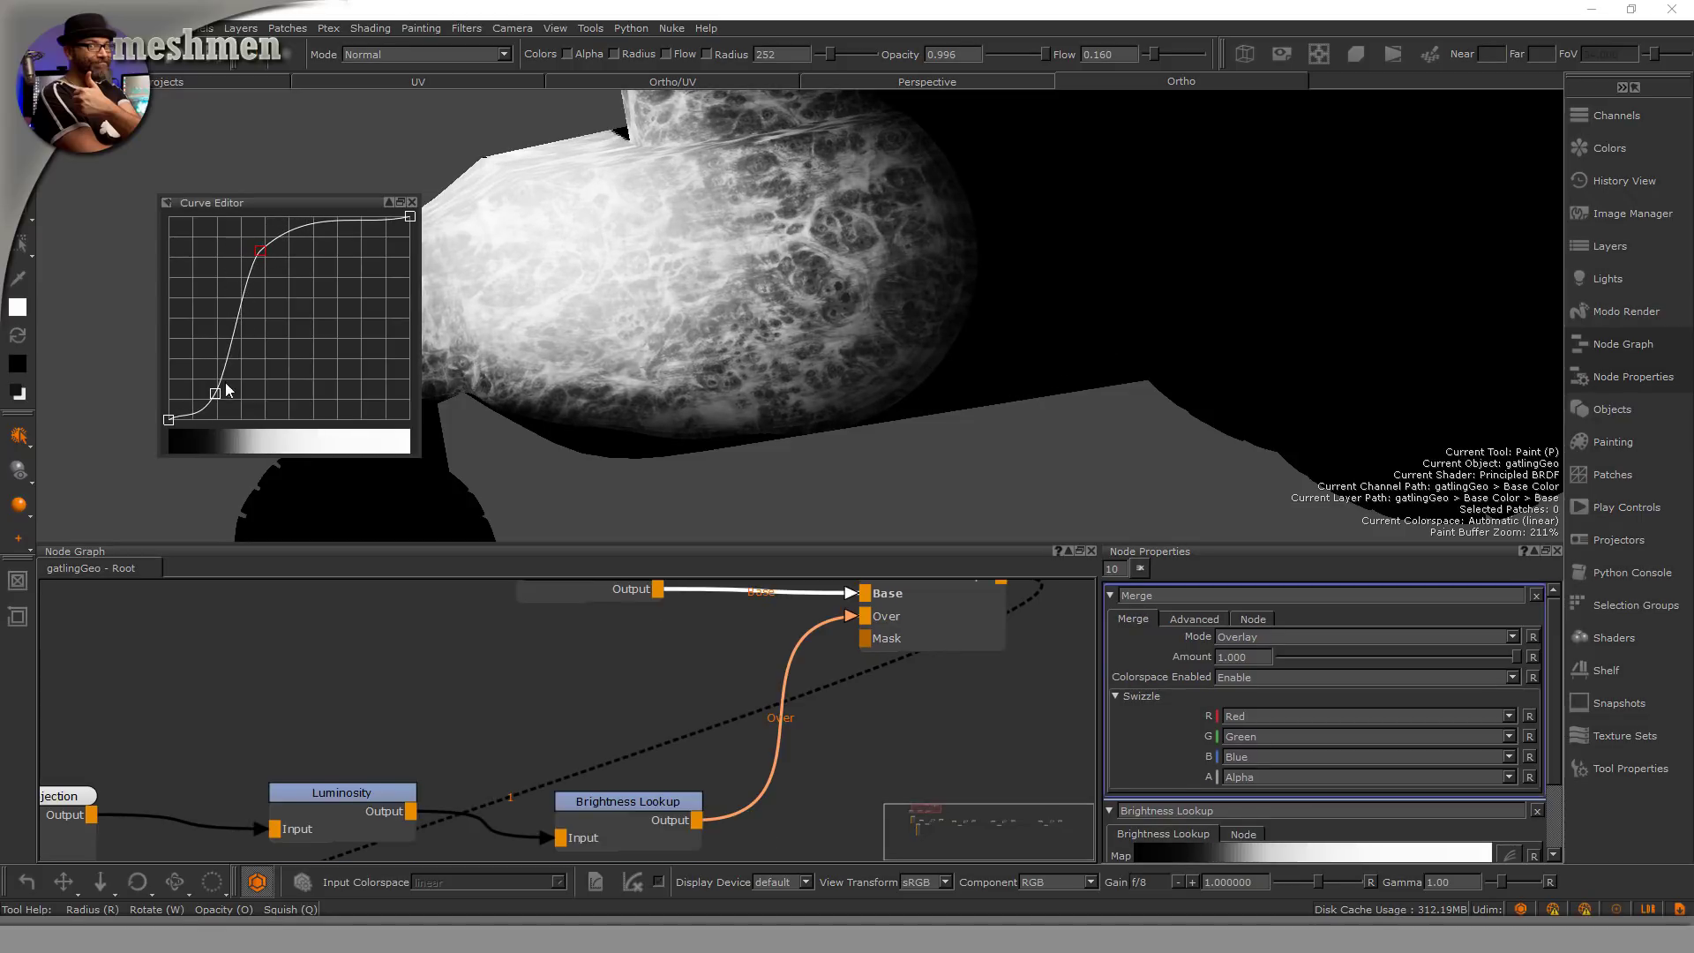
drag(216, 393, 236, 397)
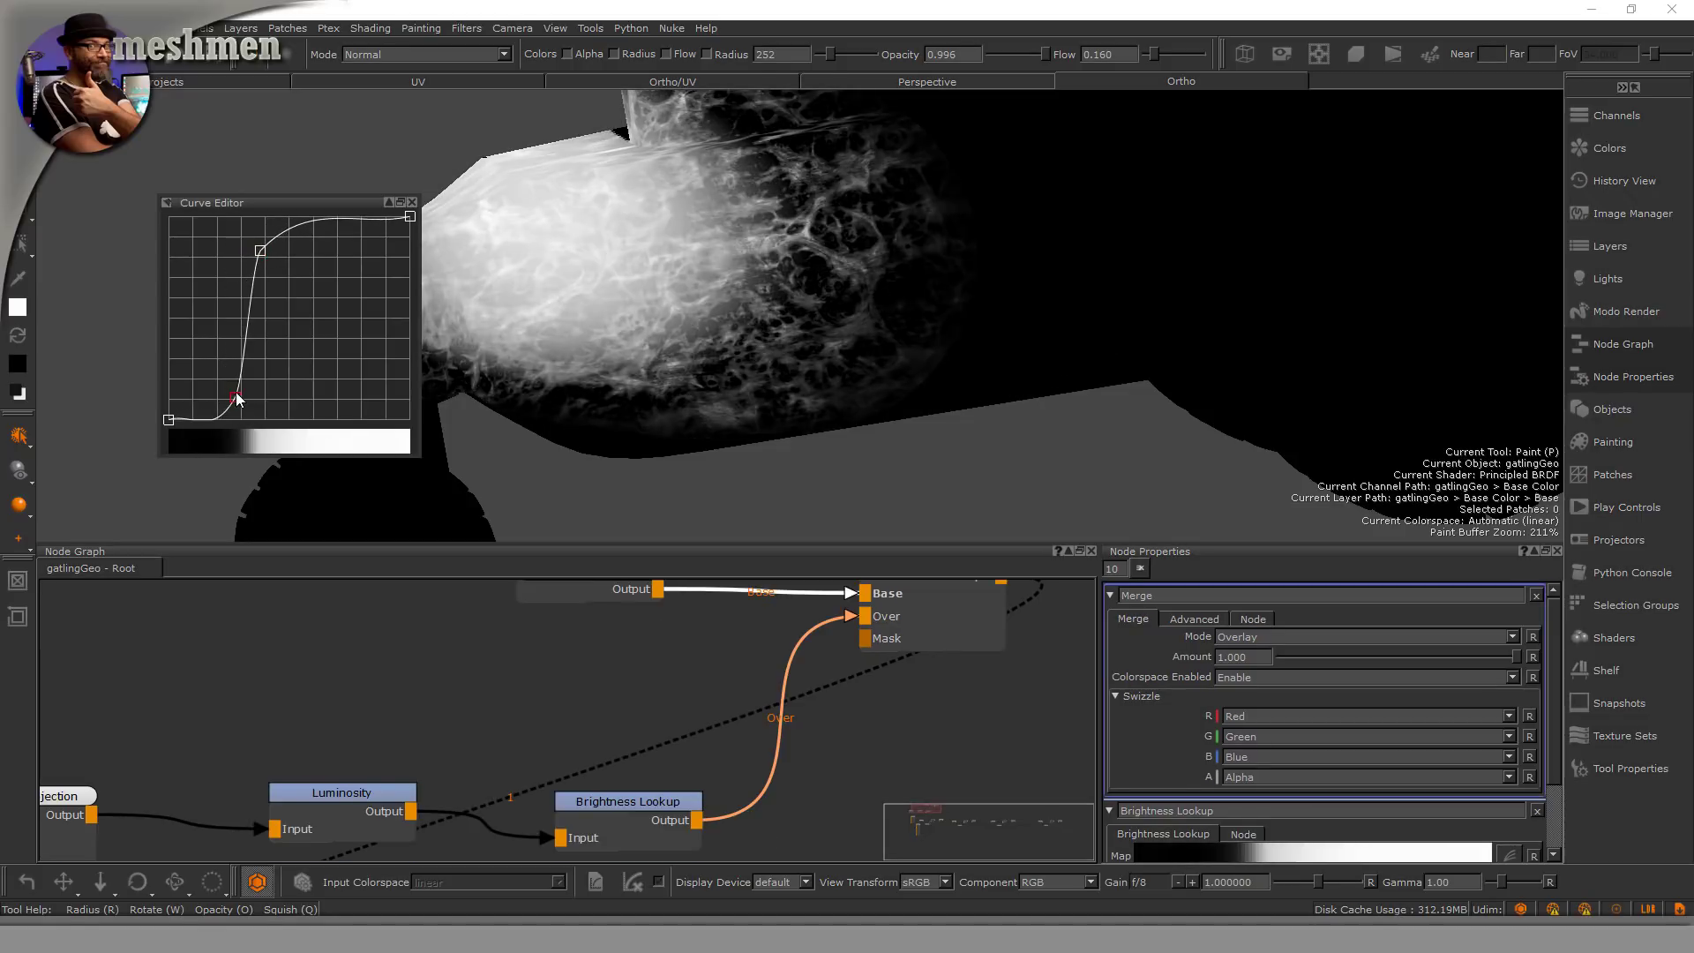
drag(260, 250, 248, 243)
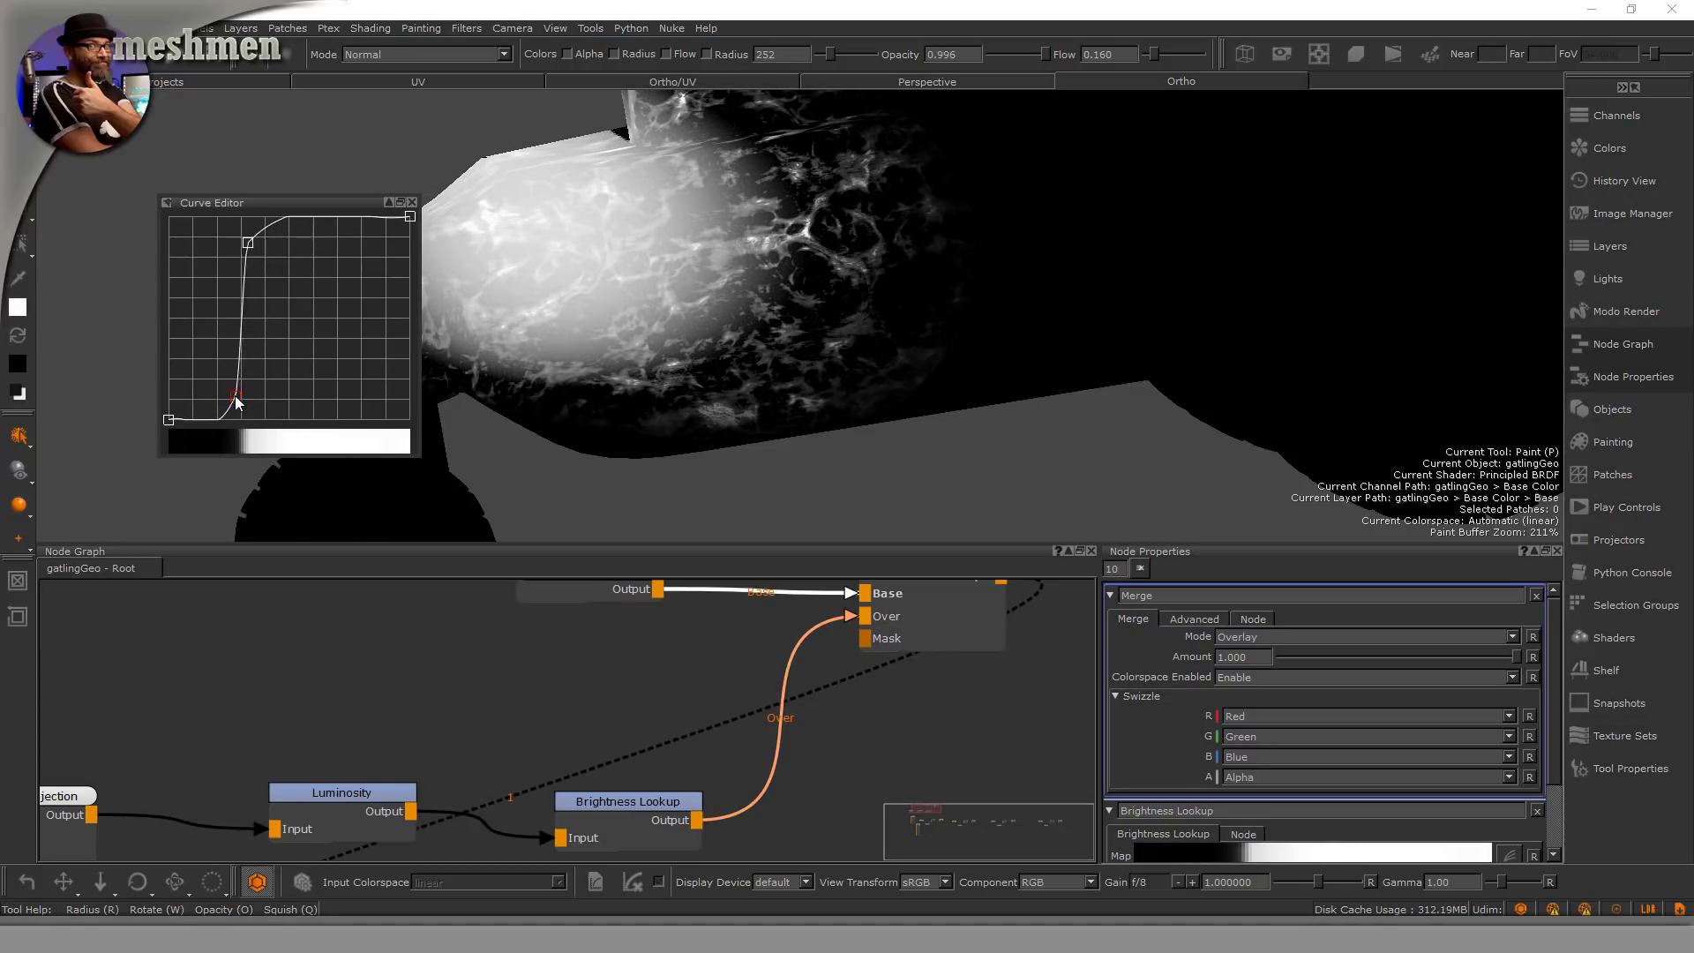
drag(234, 401, 228, 394)
drag(248, 244, 265, 255)
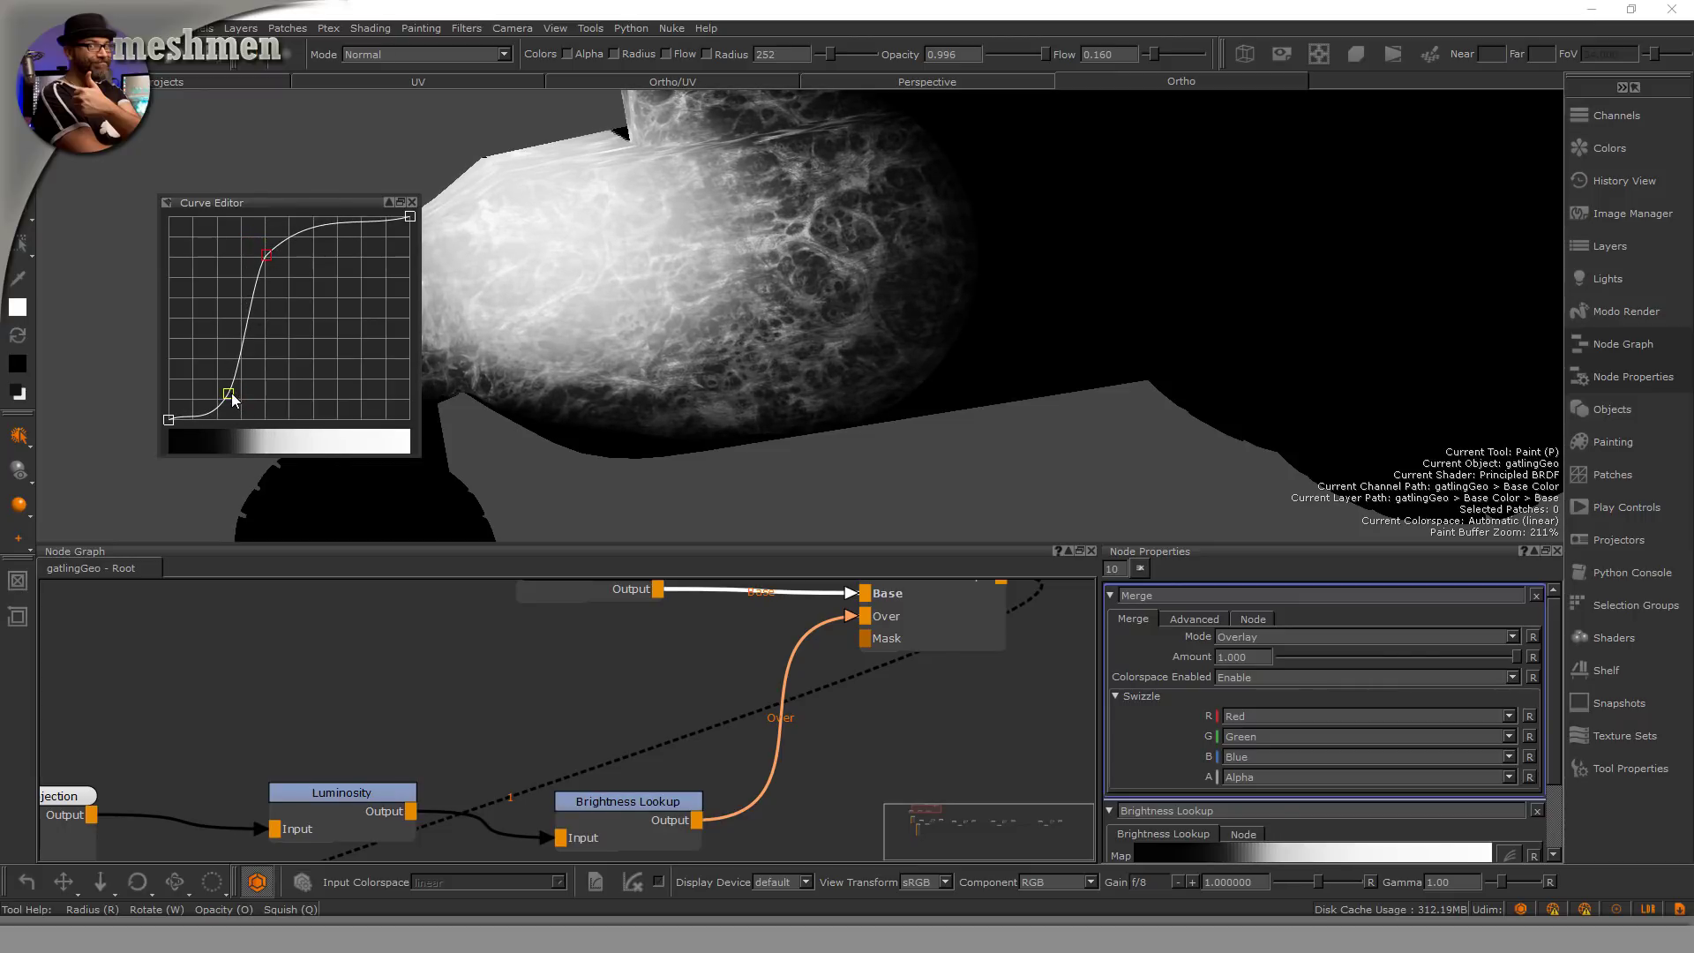
drag(229, 394, 226, 398)
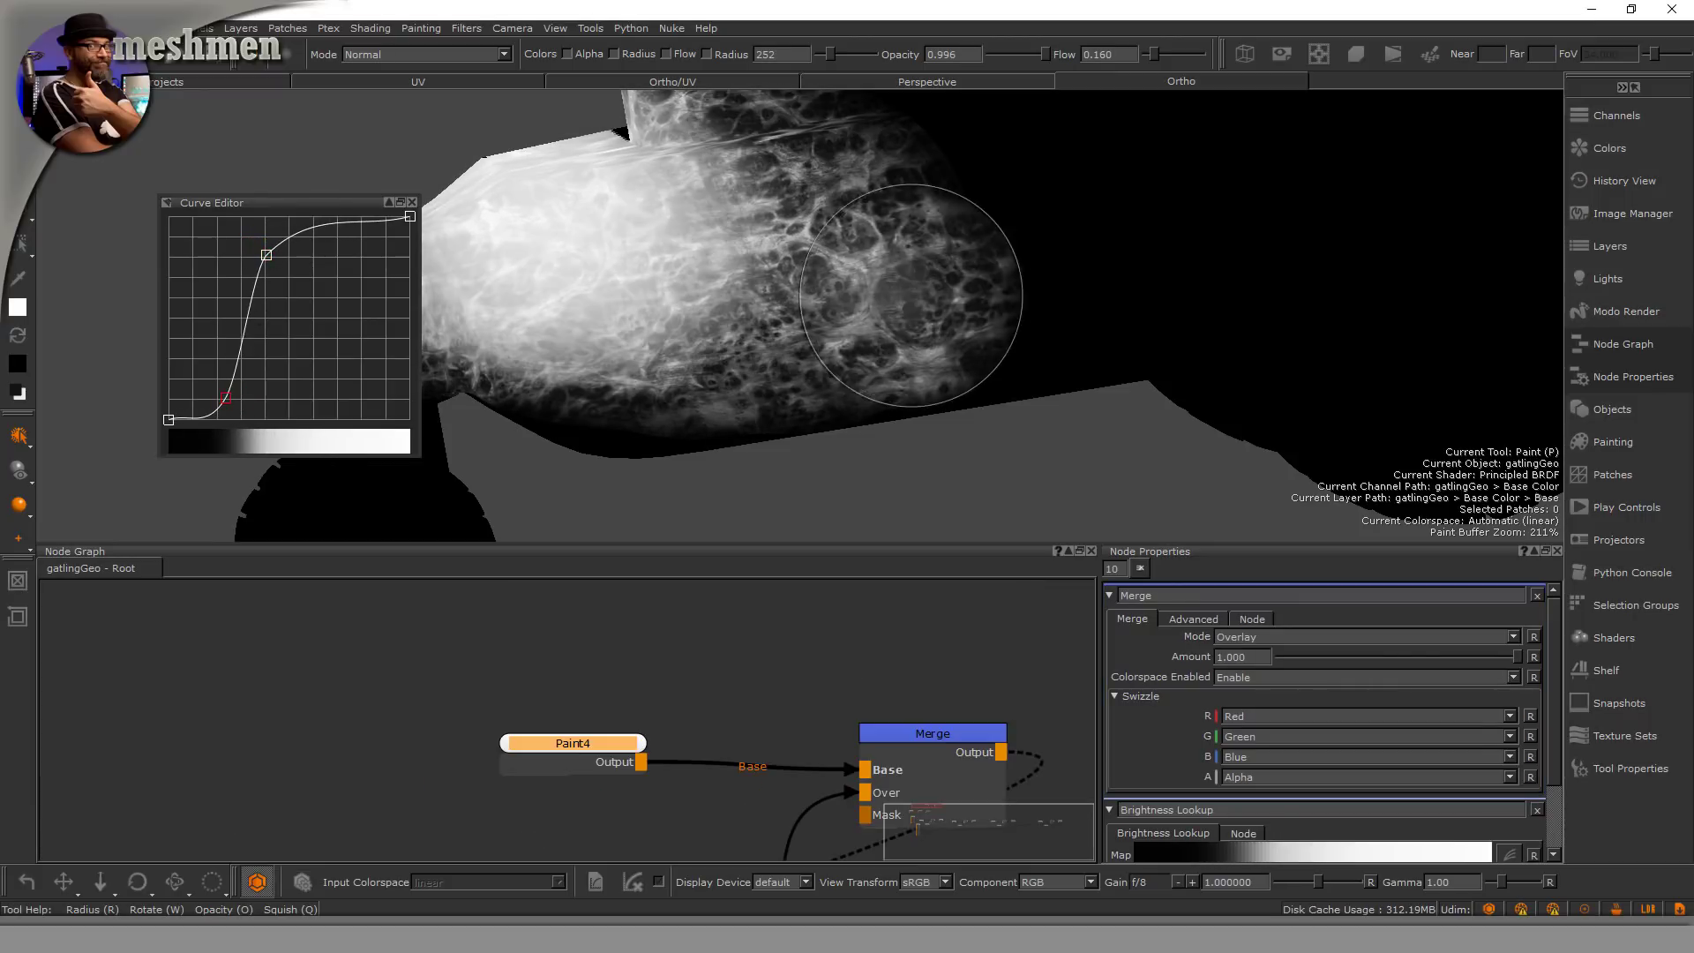
Step: Paint white into Paint4 along the vehicle's body to extend the mask, reducing the brush radius to 138
click(898, 305)
click(905, 298)
key(r)
mouse_move(914, 288)
mouse_down()
mouse_move(838, 315)
mouse_move(734, 296)
mouse_move(1073, 254)
mouse_move(926, 214)
mouse_move(860, 284)
mouse_move(703, 300)
mouse_move(705, 263)
mouse_move(797, 311)
mouse_move(758, 331)
mouse_move(706, 300)
mouse_move(635, 344)
mouse_move(817, 249)
mouse_move(714, 300)
mouse_move(891, 313)
mouse_move(1014, 283)
mouse_move(1034, 223)
mouse_move(908, 282)
mouse_move(952, 274)
mouse_up()
Step: Choose a brush from the Organic Brushes shelf and paint the edge and middle of the white mask on the body
right_click(953, 263)
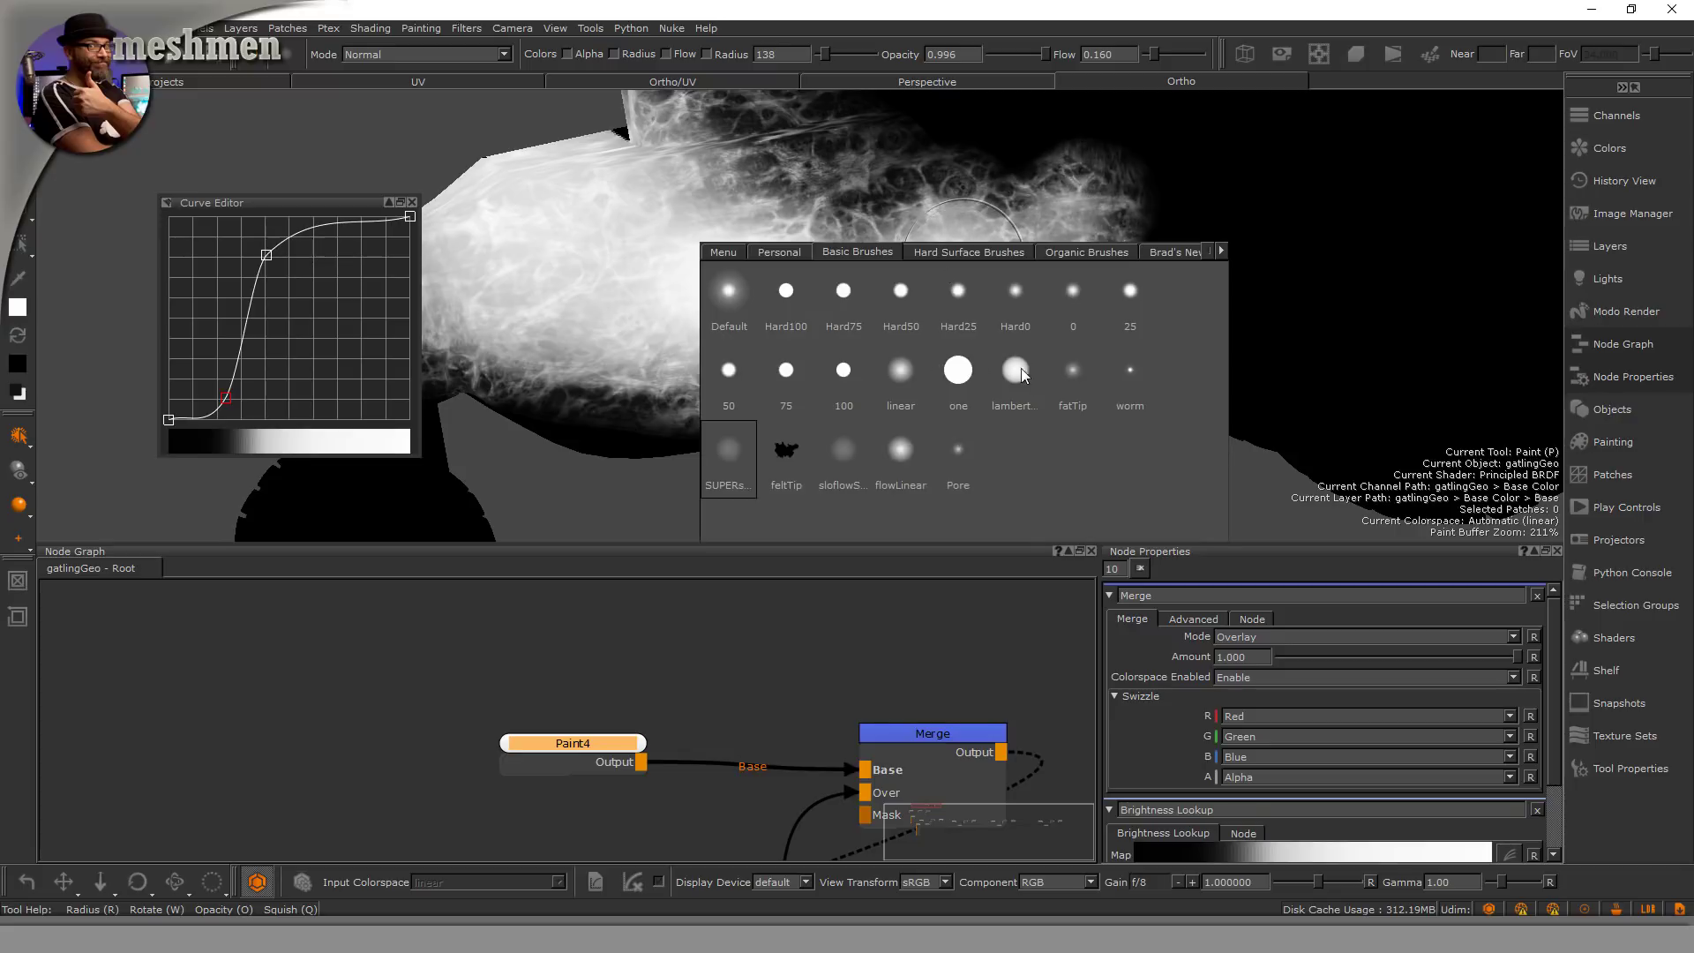
click(1125, 374)
click(1088, 254)
drag(1220, 342, 1217, 441)
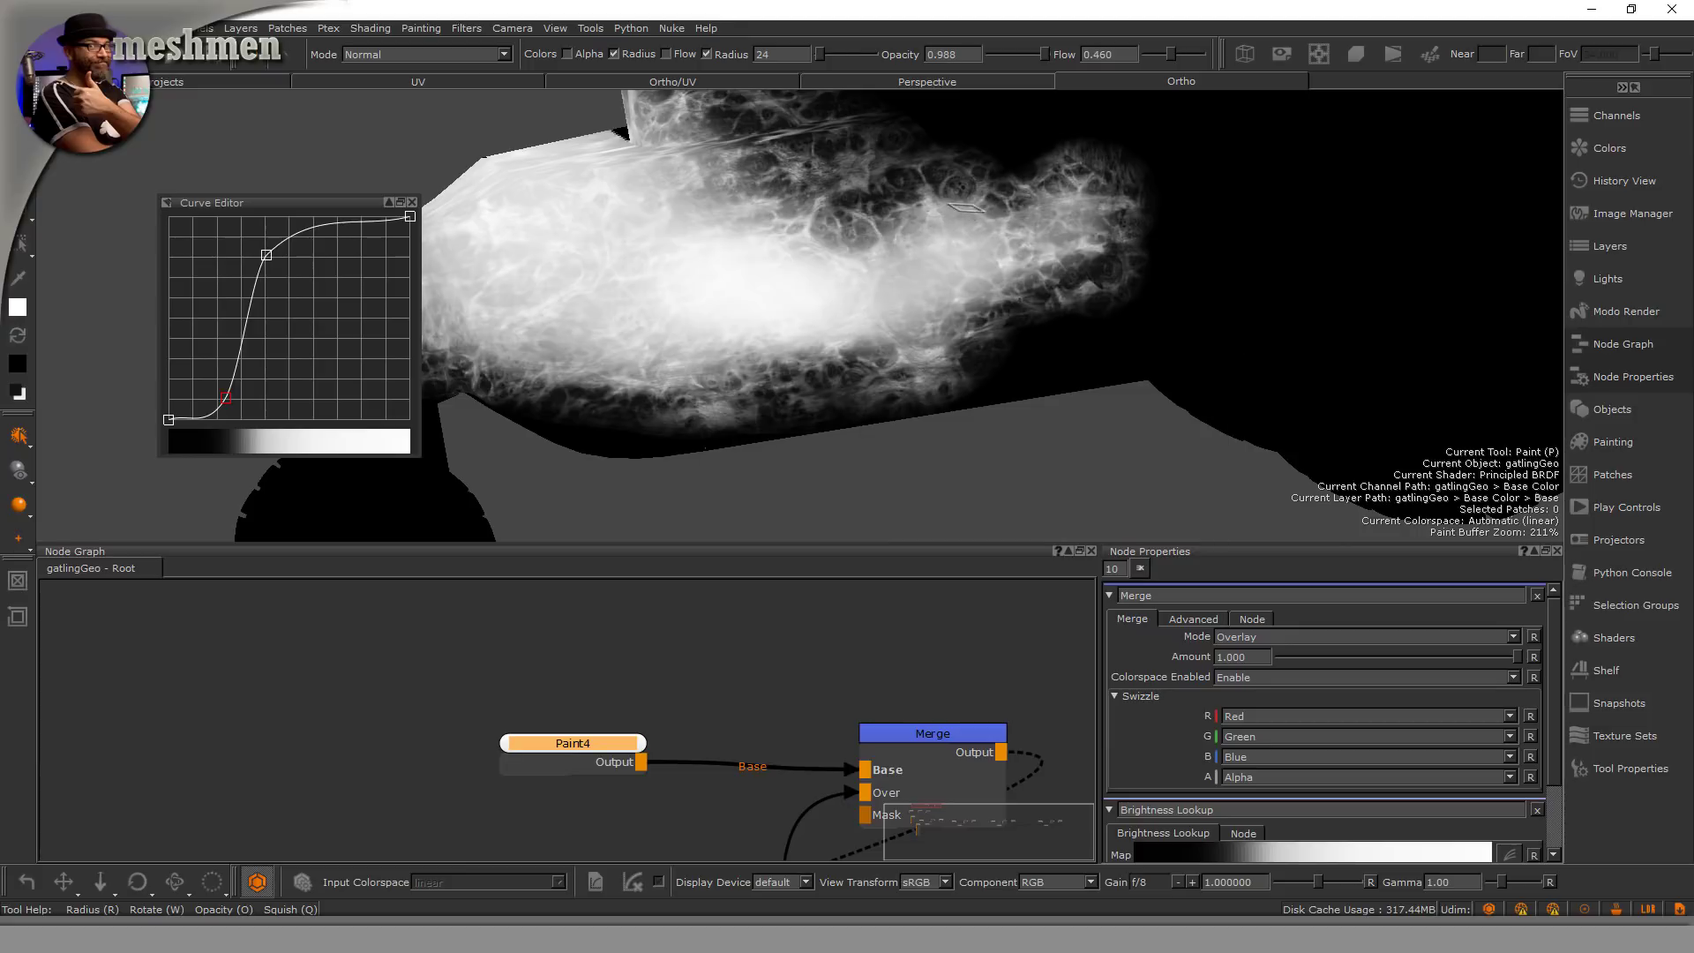
mouse_move(974, 194)
mouse_down()
mouse_move(1138, 216)
mouse_move(1111, 199)
mouse_move(1147, 190)
mouse_move(1163, 215)
mouse_move(979, 256)
mouse_move(882, 177)
mouse_move(736, 256)
mouse_move(980, 328)
mouse_move(913, 284)
mouse_move(918, 317)
mouse_move(895, 309)
mouse_move(1034, 319)
mouse_move(847, 304)
mouse_move(1078, 308)
mouse_move(997, 291)
mouse_move(882, 229)
mouse_move(723, 353)
mouse_move(644, 300)
mouse_move(779, 268)
mouse_move(790, 220)
mouse_move(873, 191)
mouse_up()
mouse_move(727, 248)
mouse_down()
mouse_move(847, 194)
mouse_move(793, 234)
mouse_move(834, 305)
mouse_move(802, 347)
mouse_up()
Step: Set the Merge node's Colorspace Enabled to Disable and view the merged mask on the model
middle_drag(672, 723, 652, 606)
drag(917, 624, 926, 628)
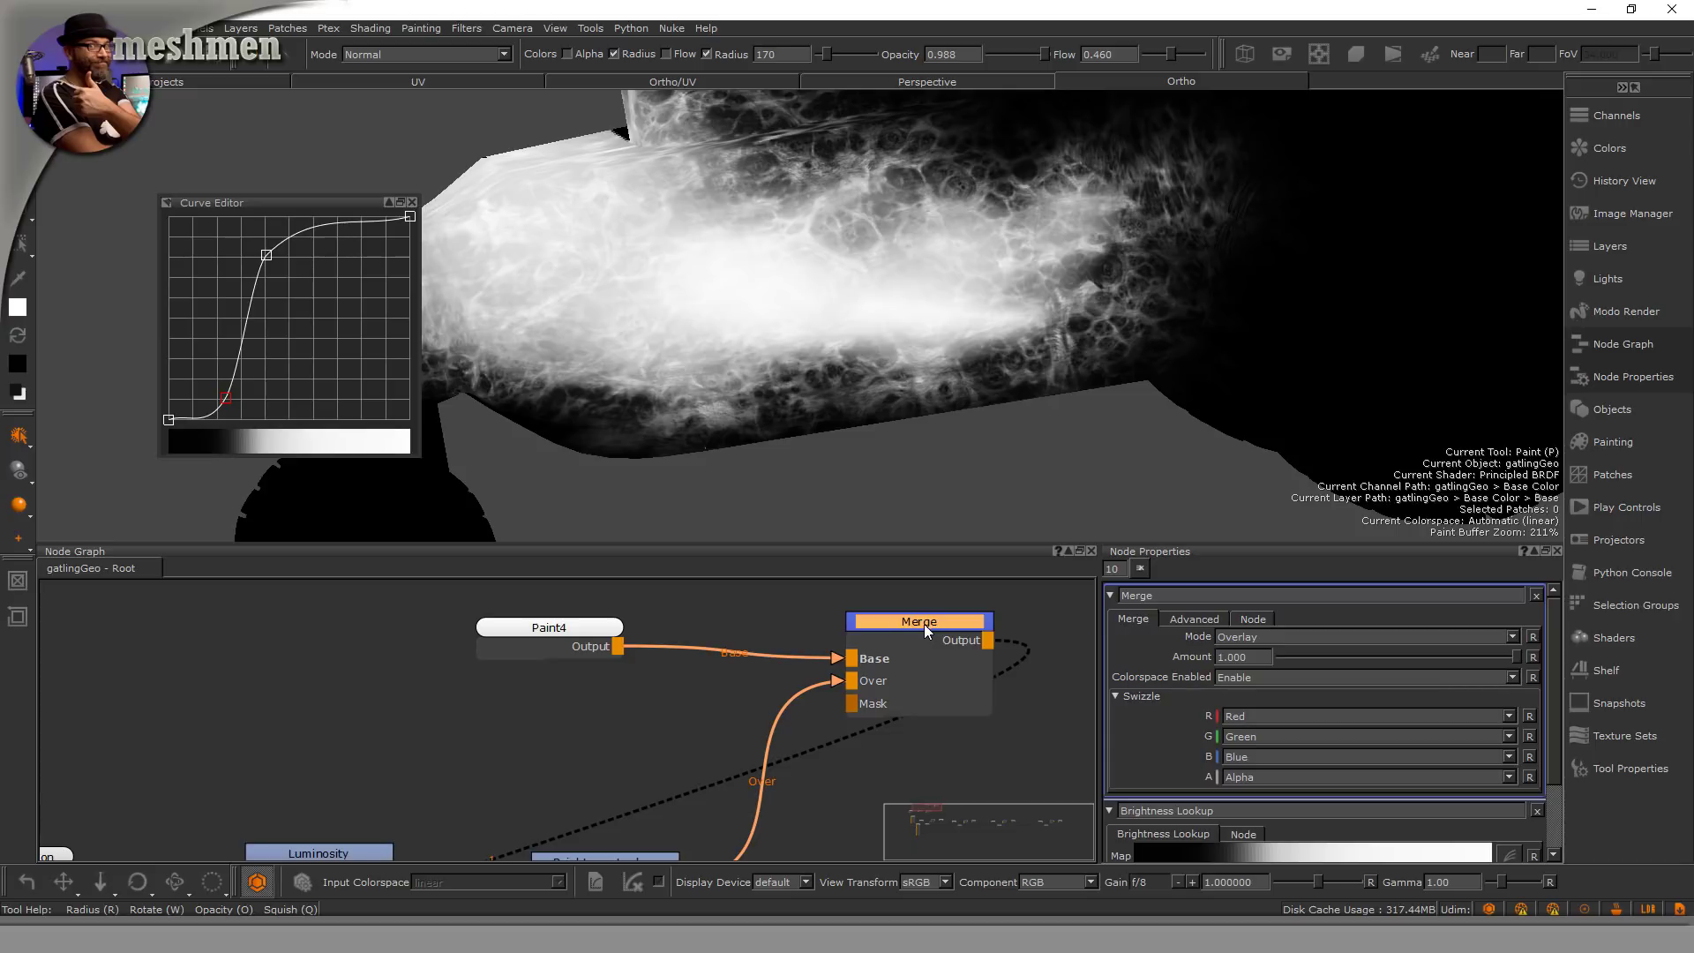
key(1)
alt+drag(932, 393, 899, 424)
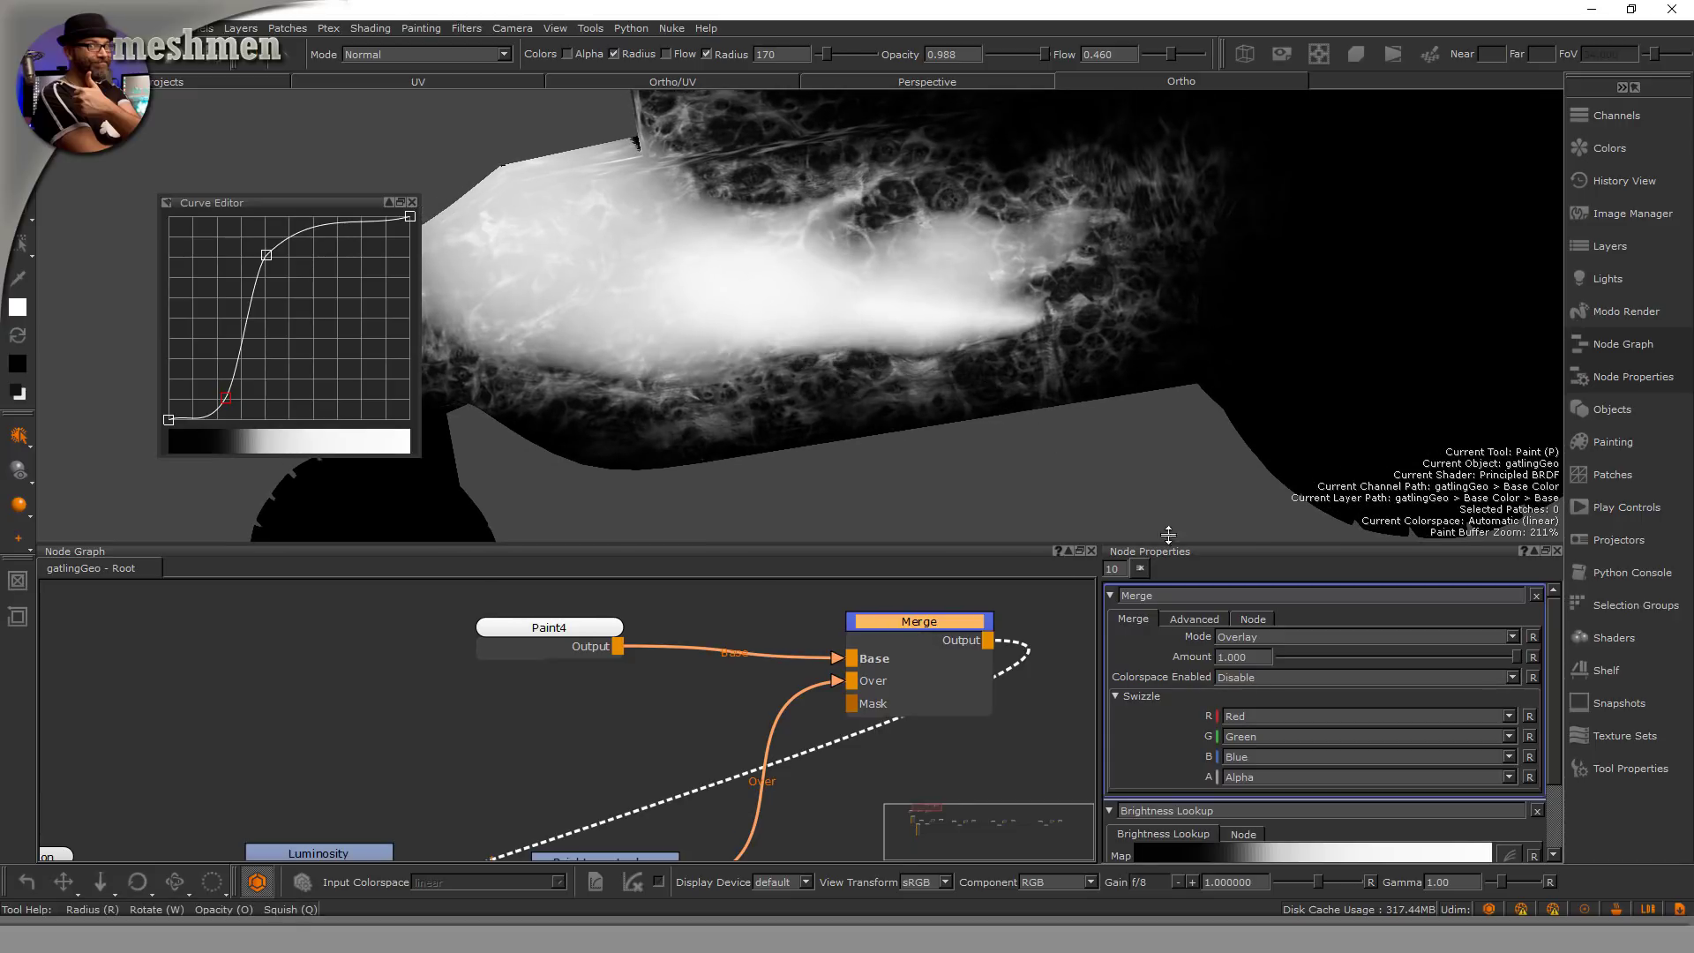
Step: Paint a white forked streak extending from the mask along the vehicle's body, with the brush radius at 78
alt+drag(873, 397, 799, 402)
mouse_move(649, 287)
mouse_down()
mouse_move(869, 302)
mouse_move(696, 268)
mouse_move(867, 303)
mouse_move(980, 274)
mouse_move(847, 296)
mouse_move(929, 227)
mouse_move(922, 207)
mouse_move(889, 271)
mouse_move(821, 254)
mouse_move(917, 237)
mouse_move(940, 213)
mouse_move(856, 304)
mouse_up()
key(r)
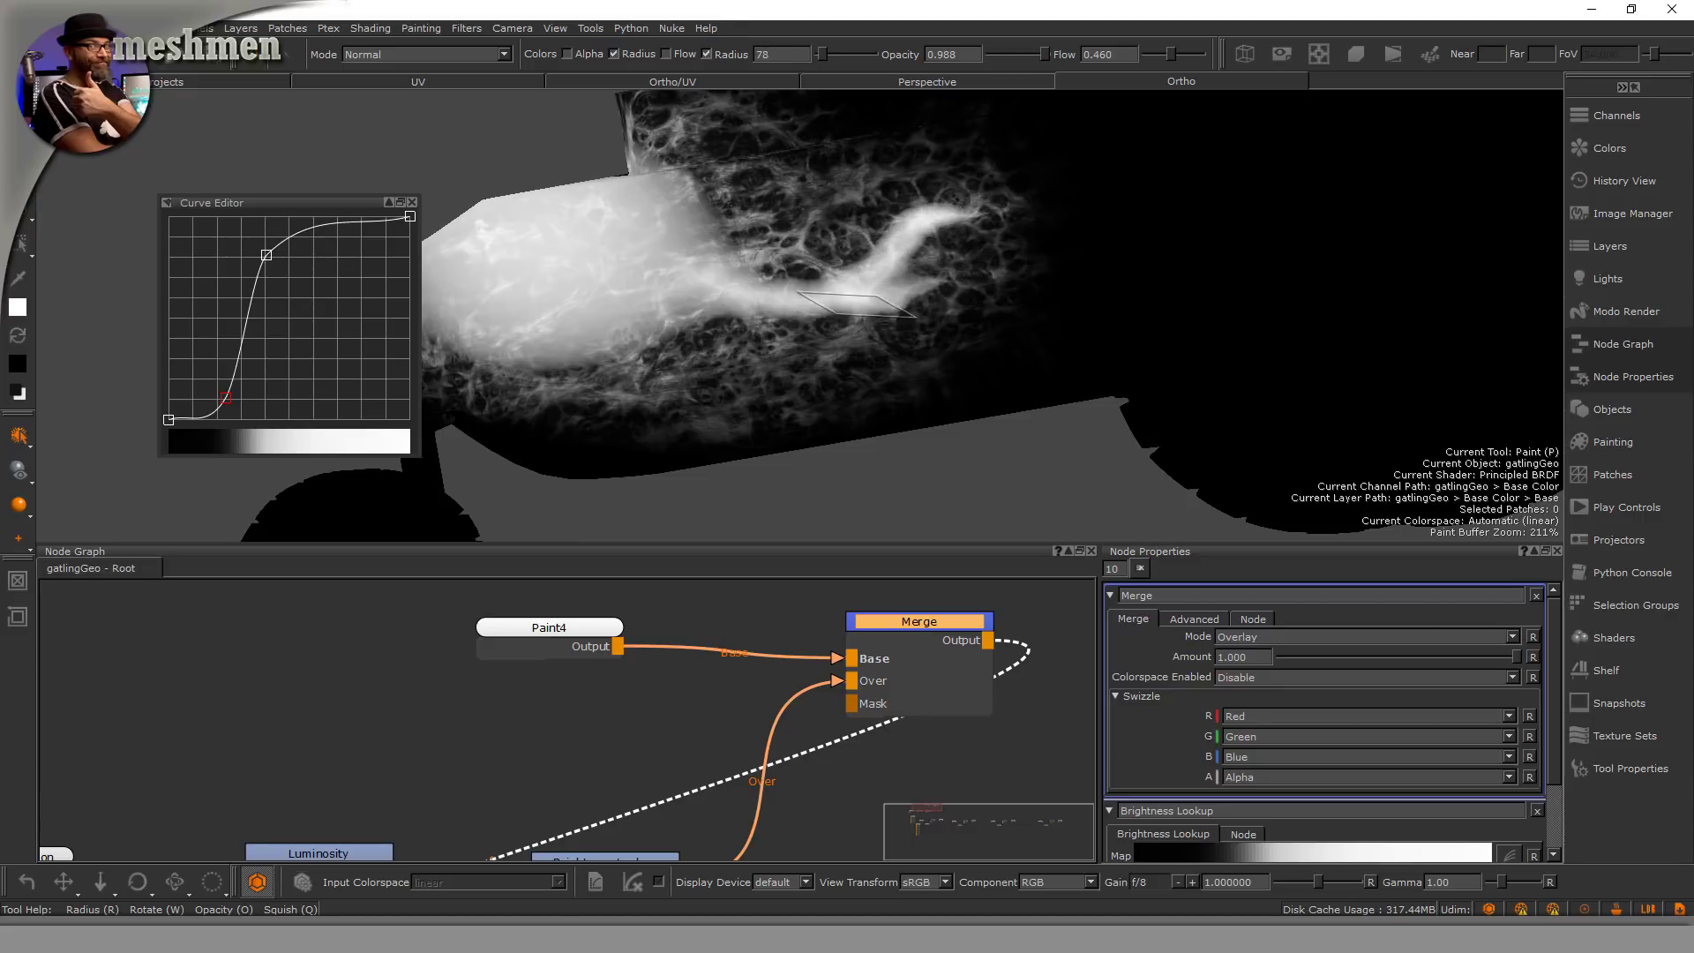
Step: Rework the Brightness Lookup curve by shifting its upper point rightward and adding an extra point along its lower section
click(267, 255)
drag(221, 402, 232, 401)
click(270, 254)
drag(278, 273, 282, 268)
drag(236, 393, 248, 407)
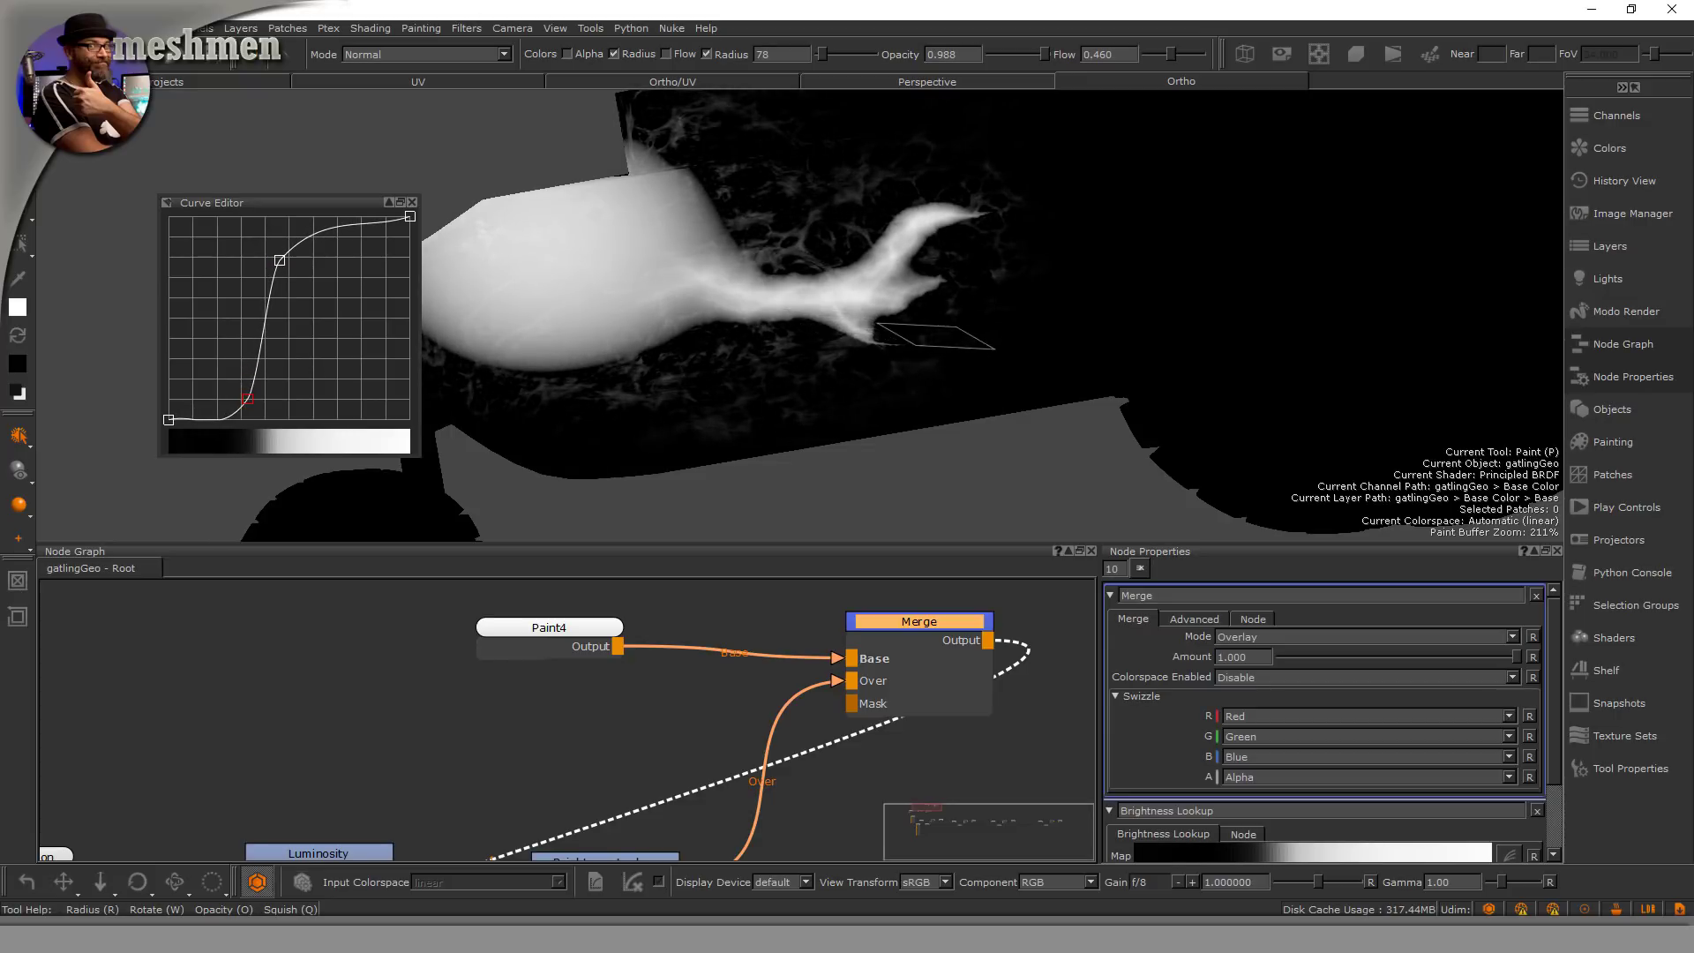
drag(248, 401, 264, 367)
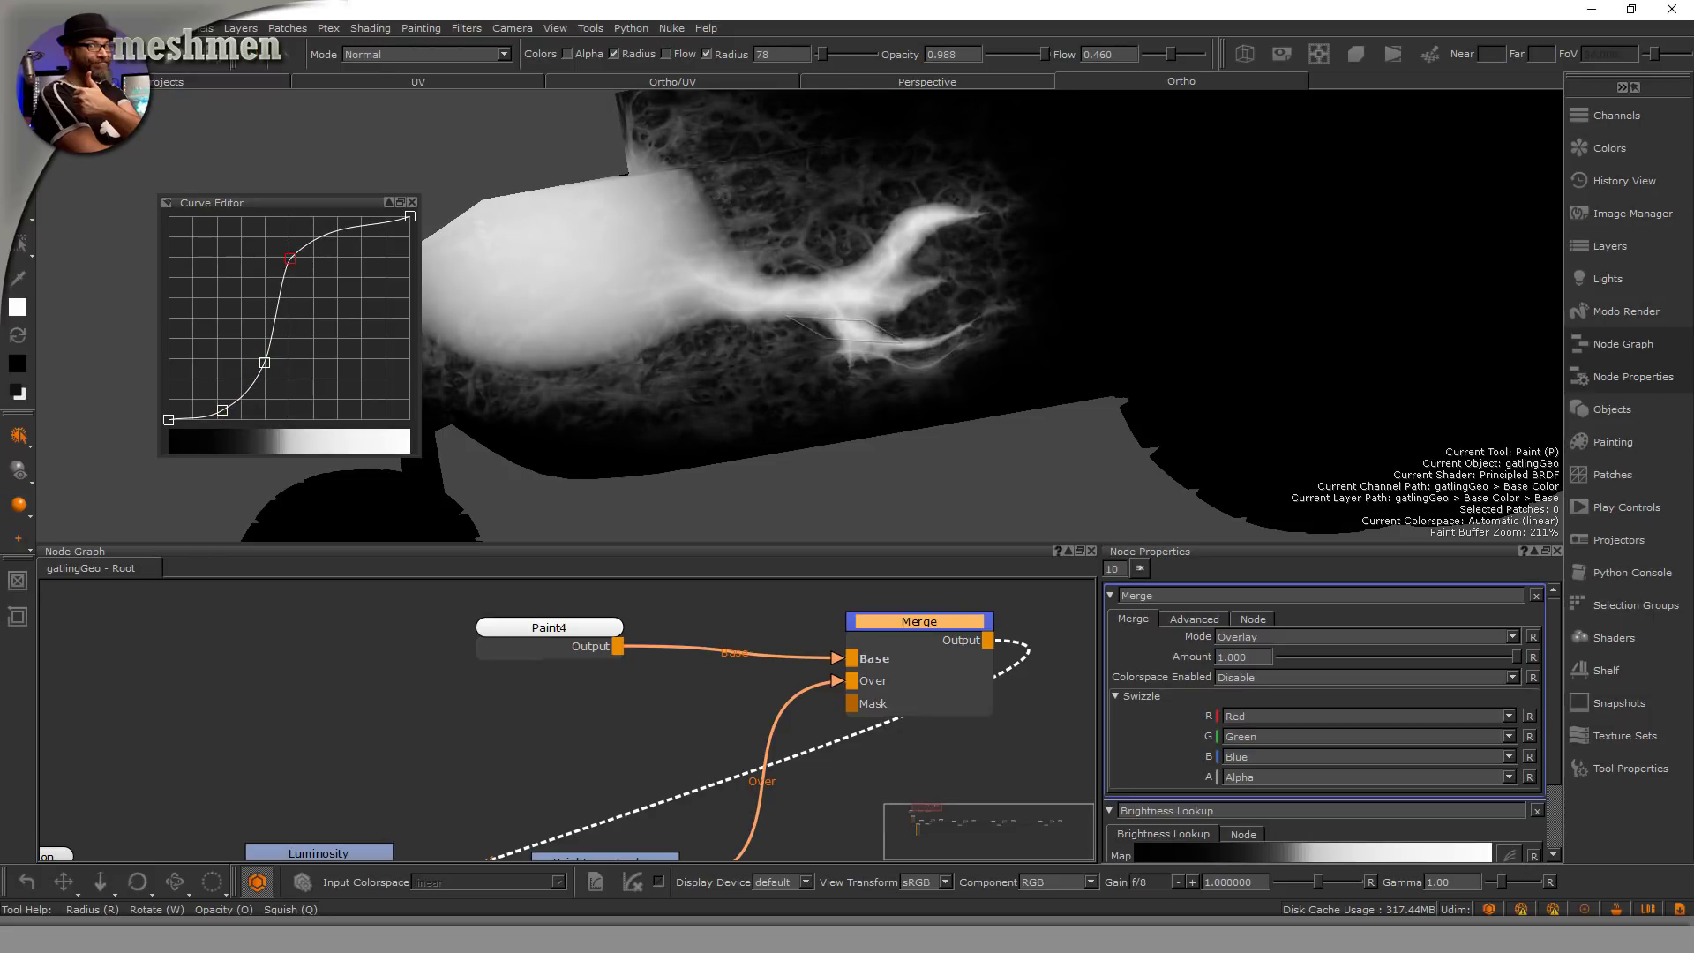
Step: Paint more white branches spreading below and above the forked streak on the vehicle's body
mouse_move(843, 331)
mouse_down()
mouse_move(808, 376)
mouse_move(642, 432)
mouse_up()
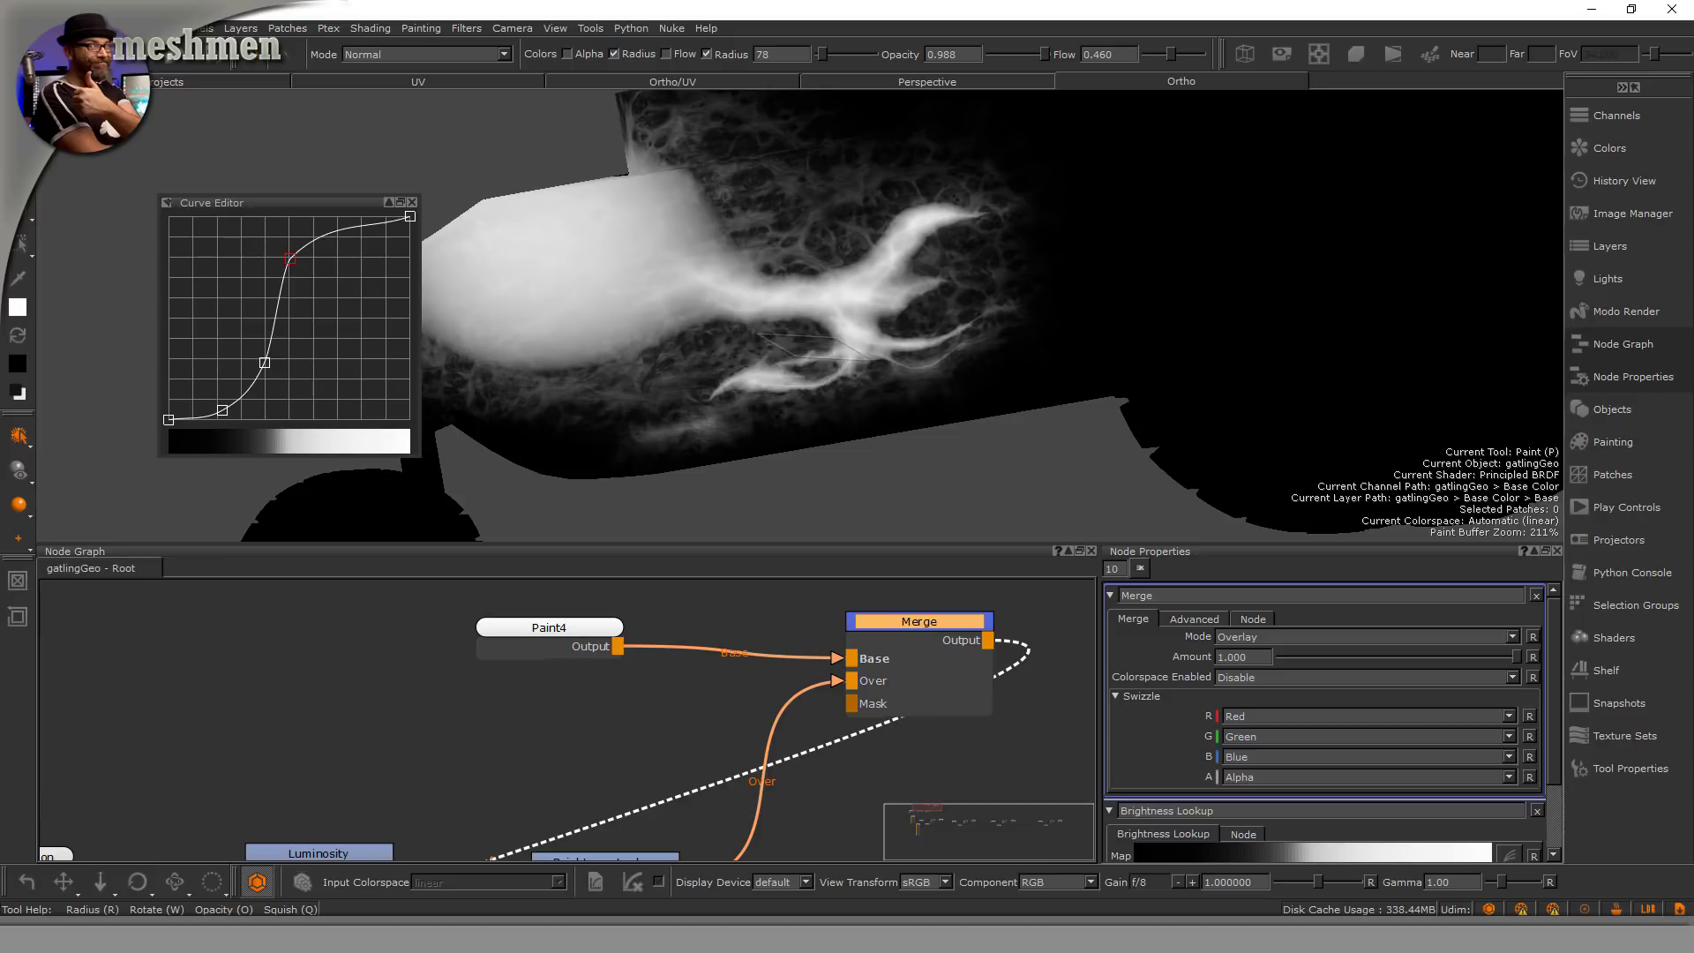
mouse_move(812, 346)
mouse_down()
mouse_move(873, 199)
mouse_move(824, 210)
mouse_move(783, 187)
mouse_up()
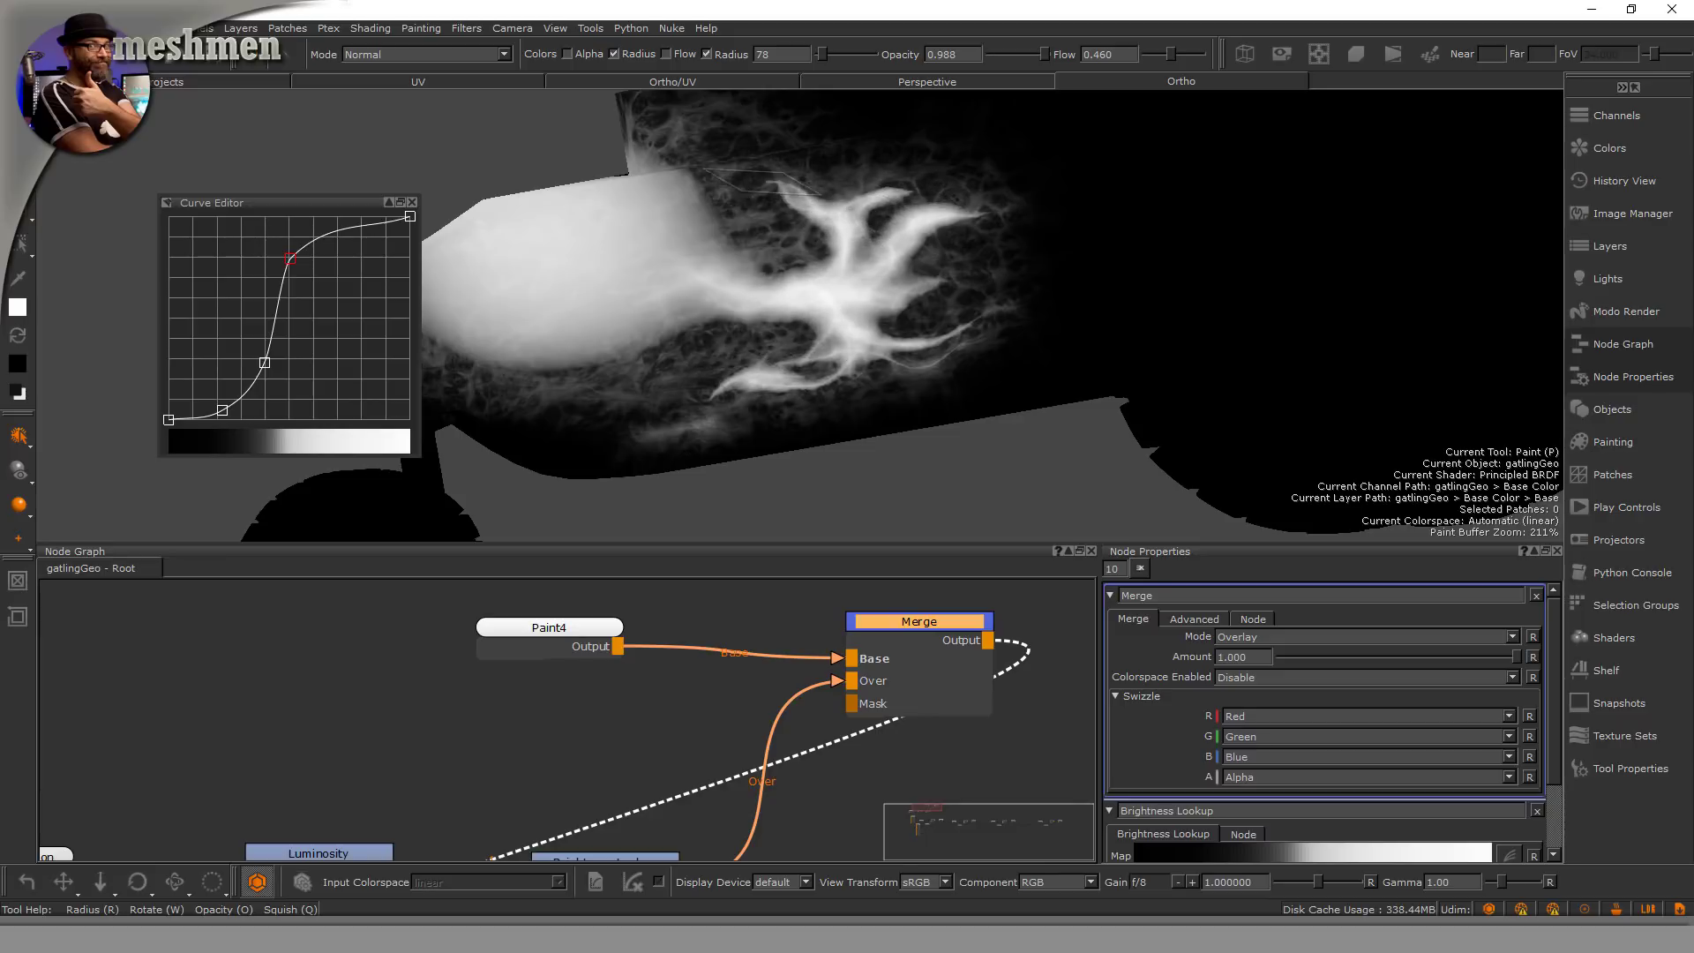